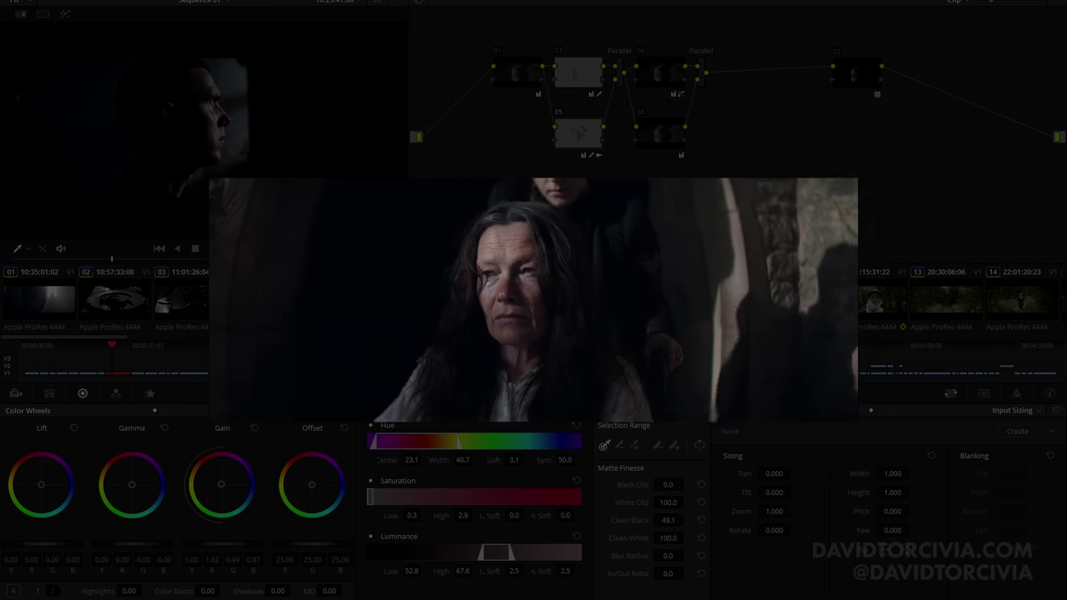
# Scroll the thumbnail strip, preview clip 15, then load clip 02, the plate shot.
pyautogui.moveTo(108, 344); pyautogui.dragTo(300, 337)
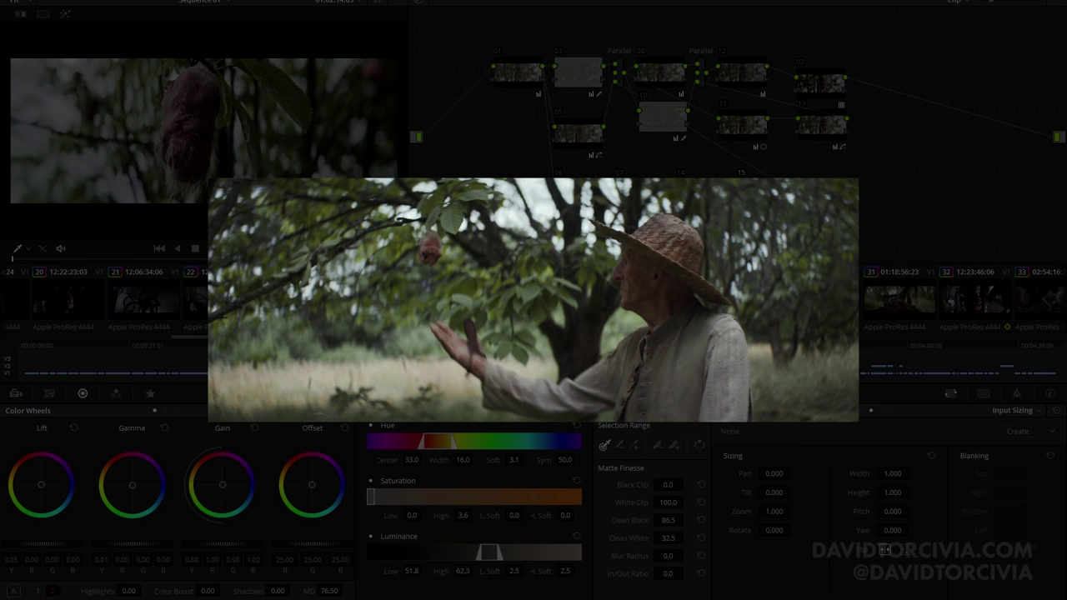
pyautogui.moveTo(300, 338); pyautogui.dragTo(245, 337)
pyautogui.click(114, 298)
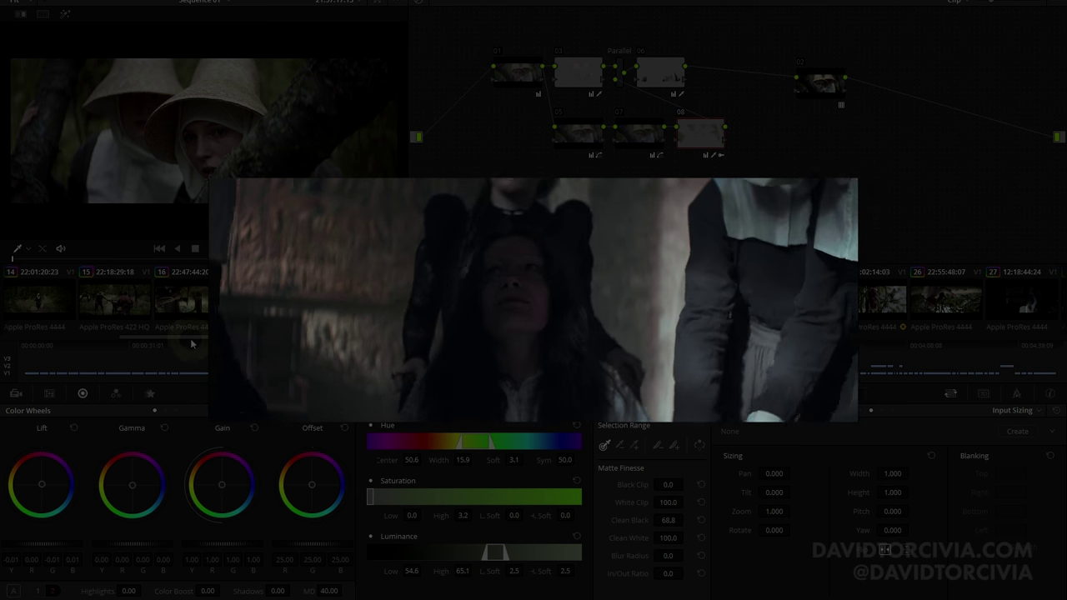
pyautogui.moveTo(192, 344); pyautogui.dragTo(66, 340)
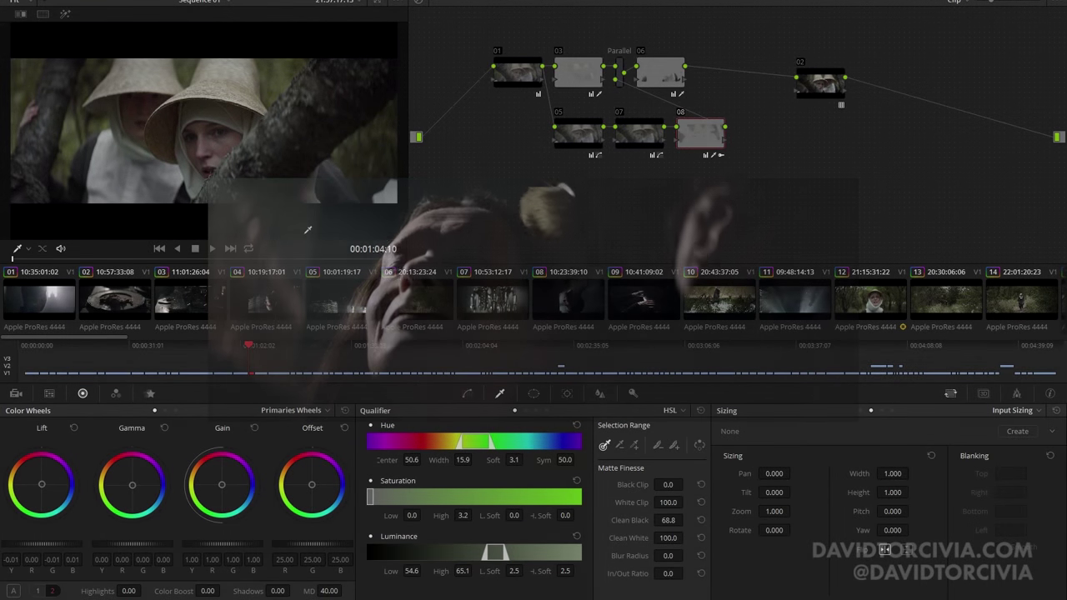
pyautogui.click(113, 299)
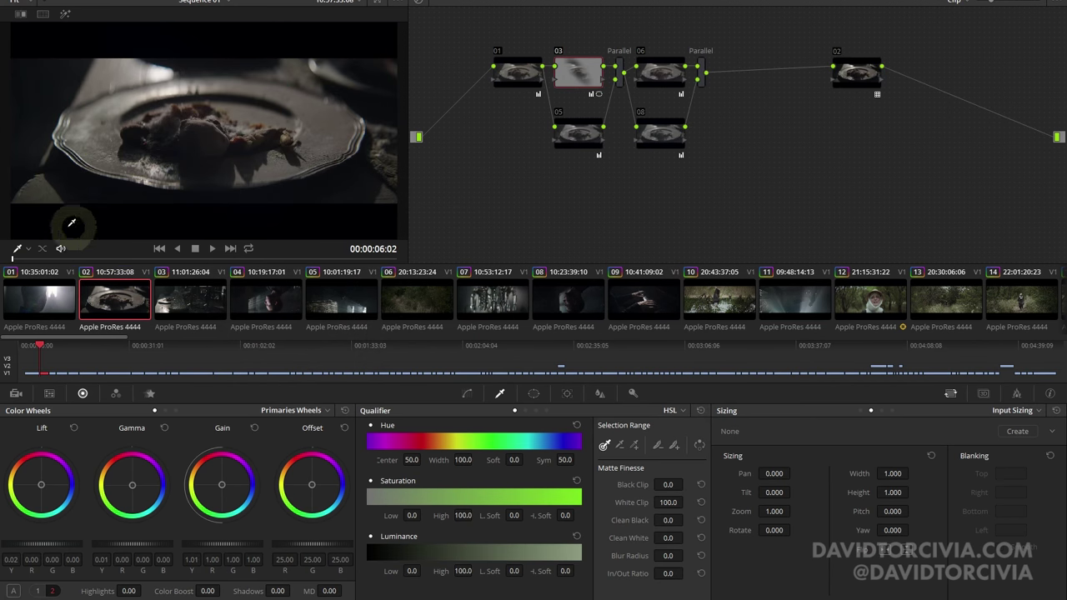
# Compare the plate shot with node 03 off and on, checking its oval window.
pyautogui.moveTo(60, 255); pyautogui.dragTo(18, 243)
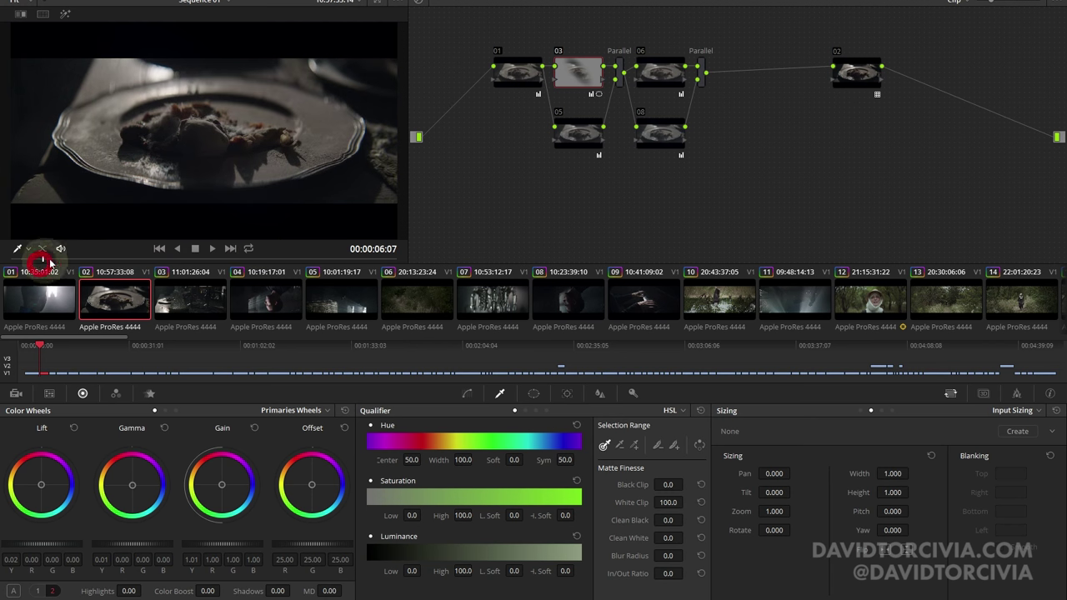
pyautogui.hotkey('ctrl', 'd')
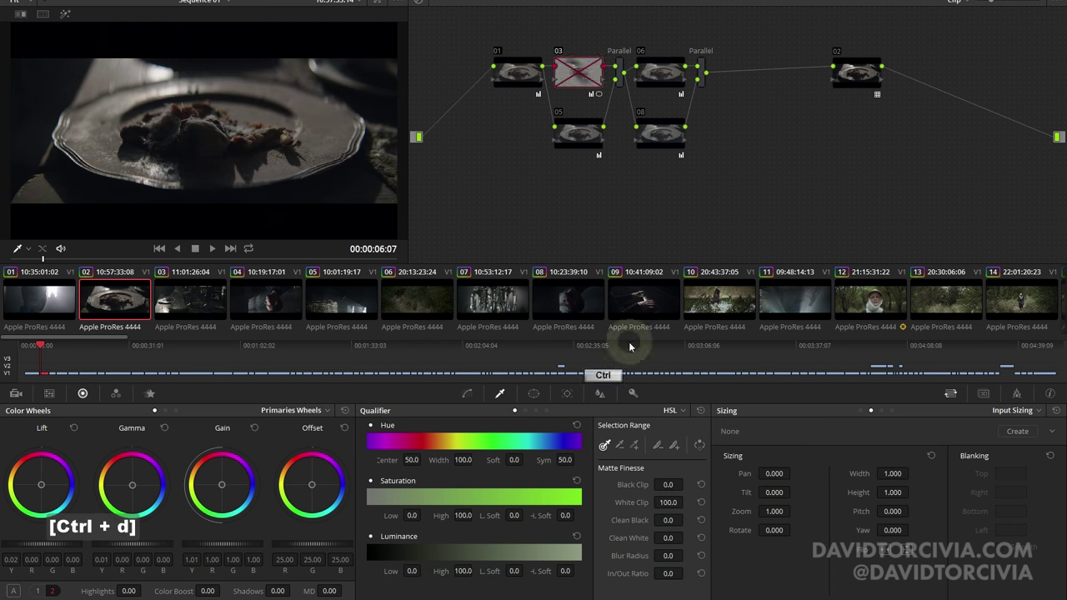
pyautogui.hotkey('ctrl', 'd')
pyautogui.click(529, 393)
pyautogui.hotkey('ctrl', 'd')
pyautogui.hotkey('ctrl', 'd')
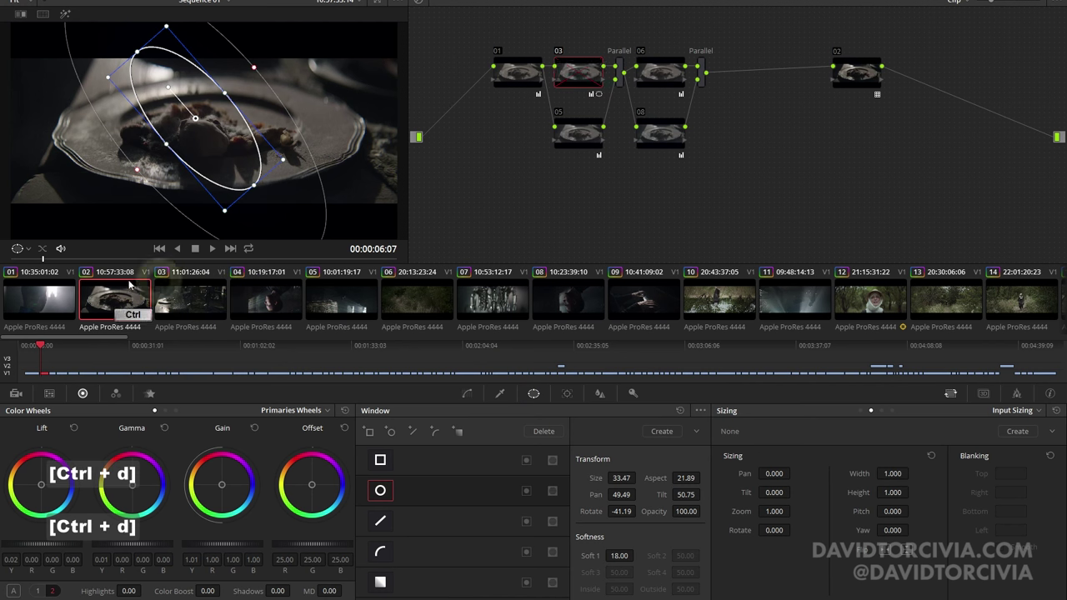
pyautogui.click(492, 397)
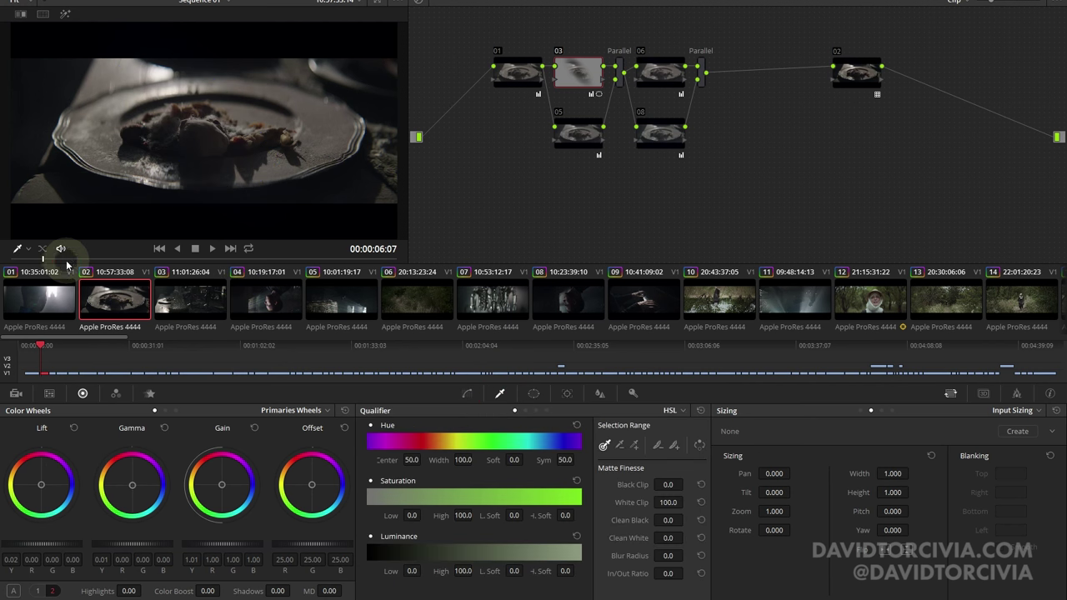
pyautogui.moveTo(62, 260); pyautogui.dragTo(381, 261)
pyautogui.hotkey('ctrl', 'd')
pyautogui.hotkey('ctrl', 'd')
pyautogui.hotkey('ctrl', 'd')
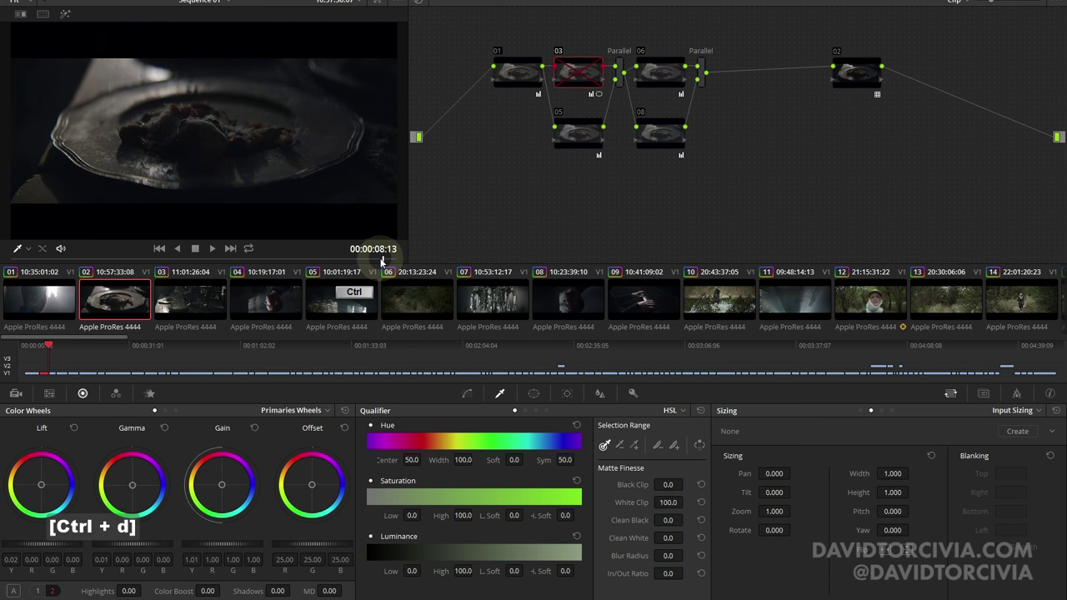
# Load clip 03, the decanter shot, toggle node 03 and play it briefly.
pyautogui.hotkey('ctrl', 'd')
pyautogui.click(41, 260)
pyautogui.click(209, 303)
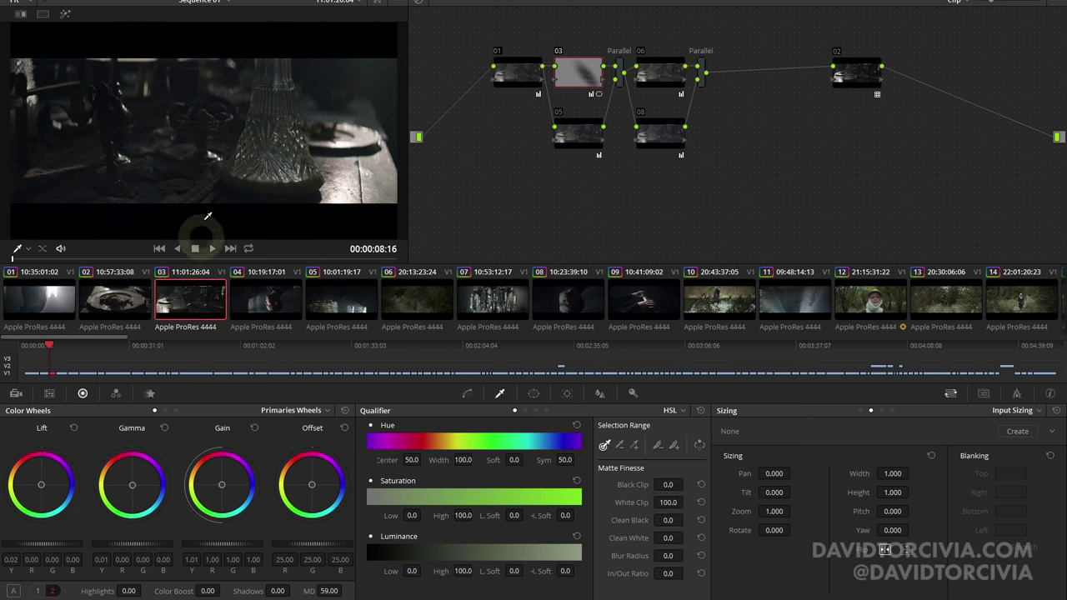
pyautogui.hotkey('ctrl', 'd')
pyautogui.hotkey('ctrl', 'd')
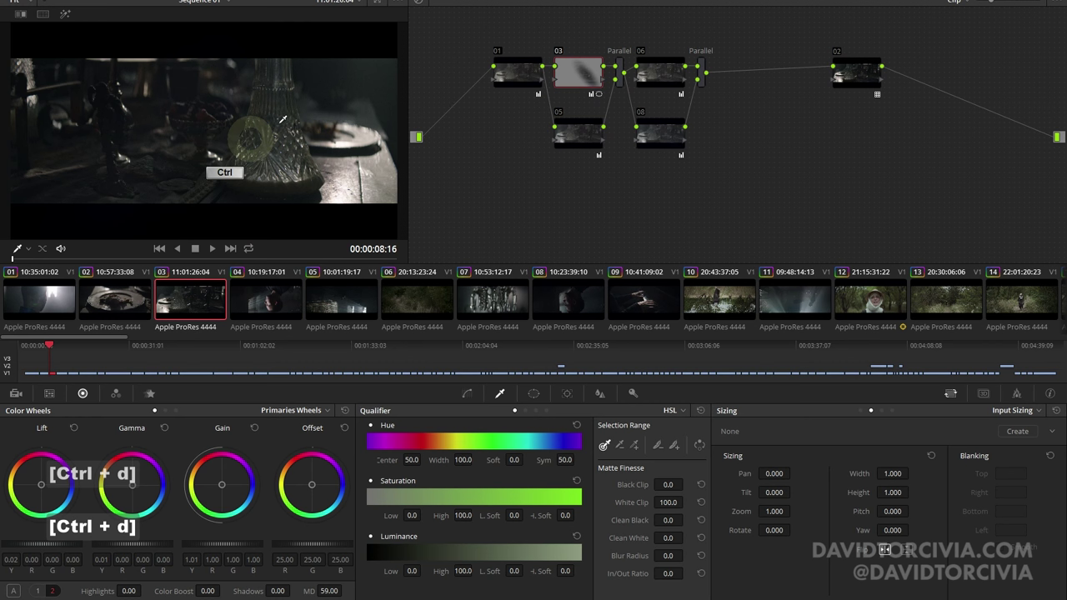
pyautogui.hotkey('ctrl', 'd')
pyautogui.hotkey('ctrl', 'd')
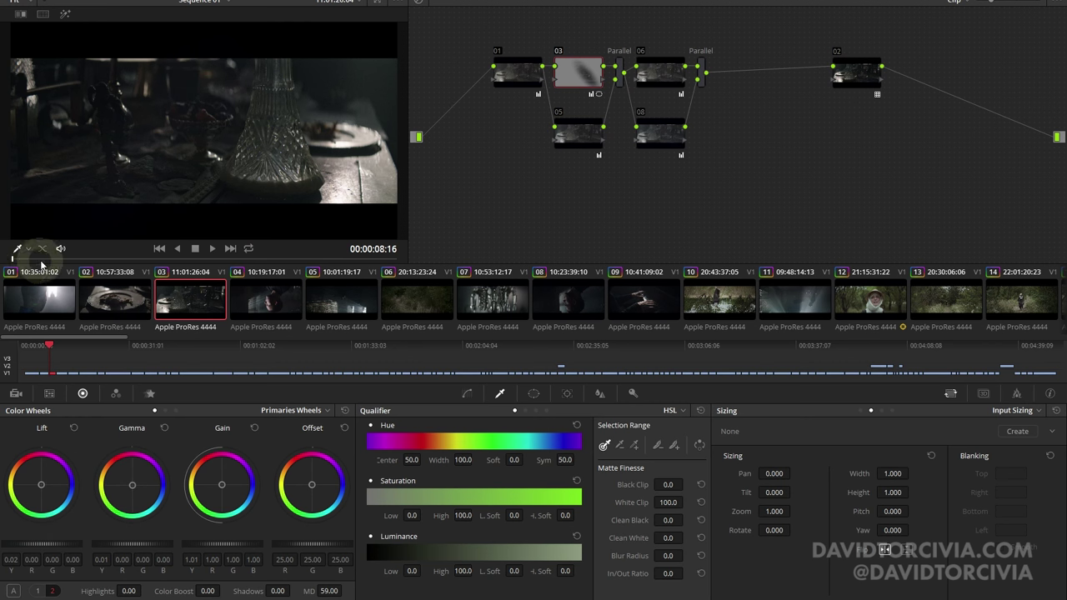
pyautogui.click(172, 254)
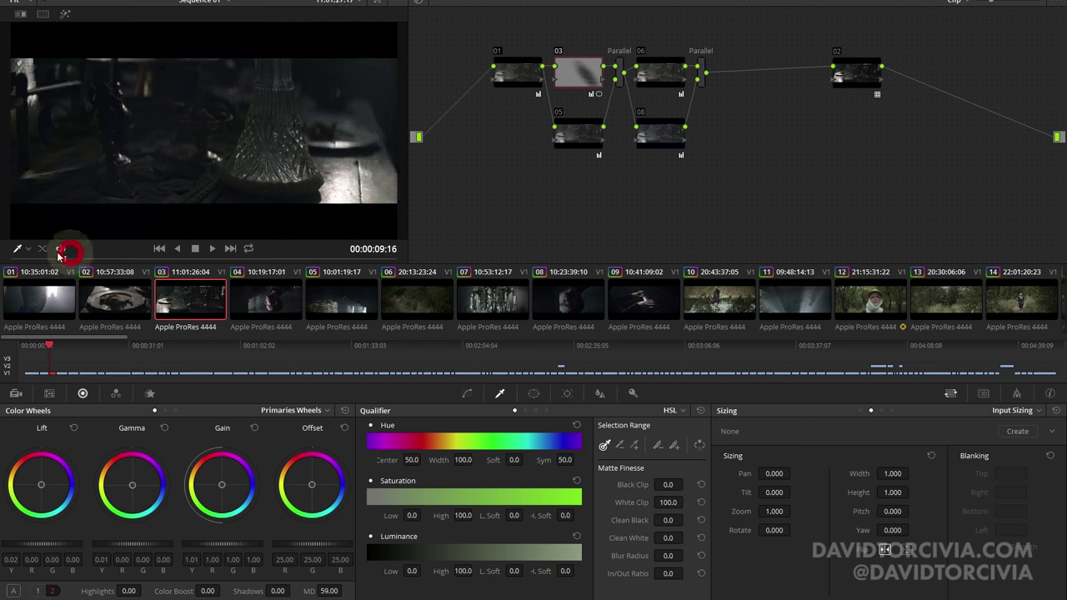
# Preview clip 04, the man by the window, then load clip 08, his profile shot.
pyautogui.click(287, 305)
pyautogui.click(167, 261)
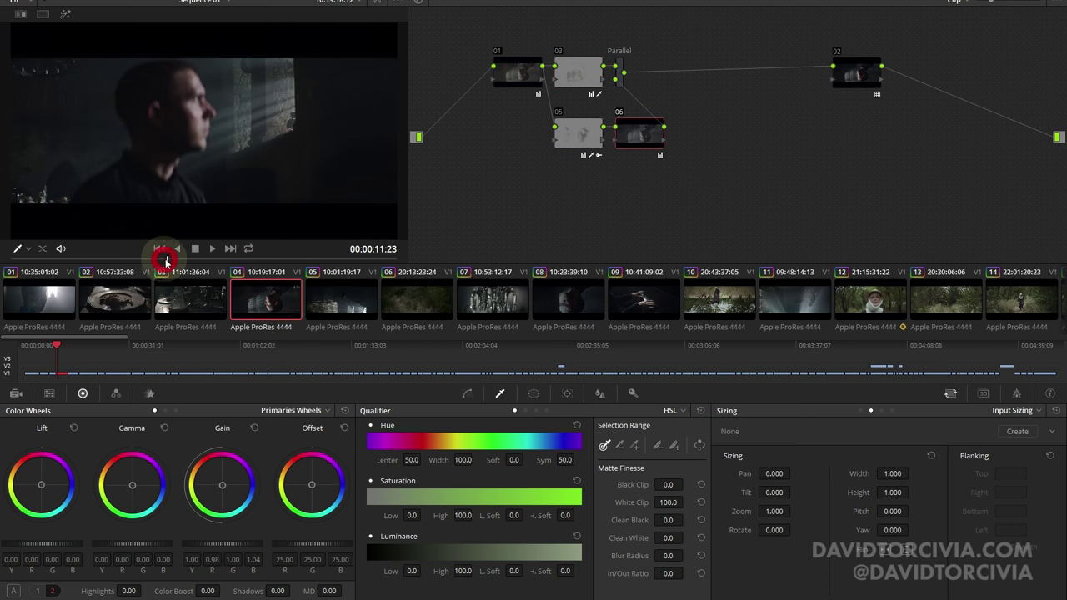
pyautogui.moveTo(167, 261); pyautogui.dragTo(337, 259)
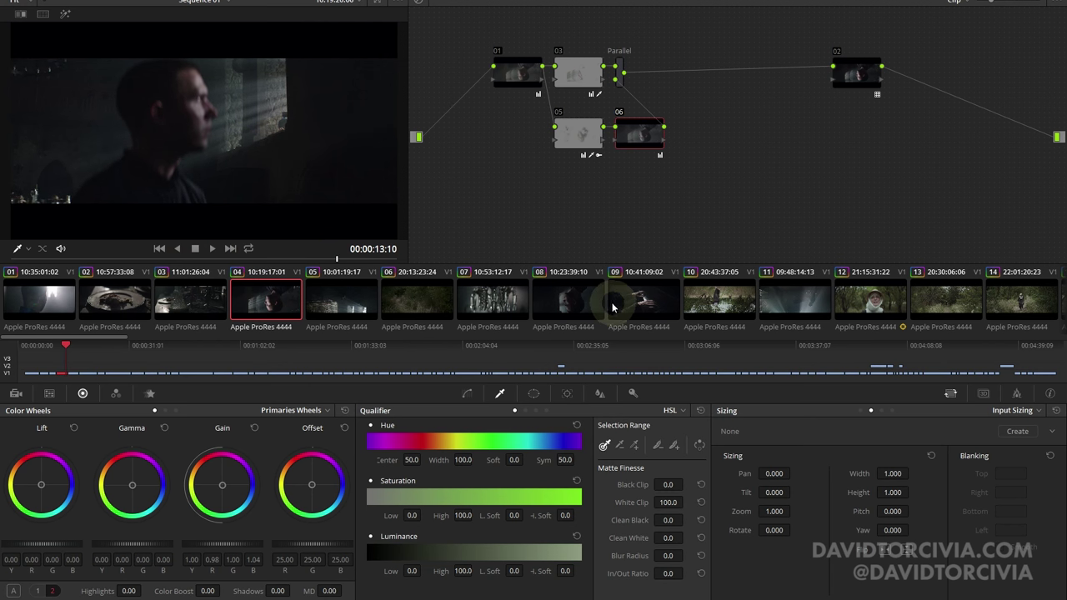
pyautogui.click(572, 300)
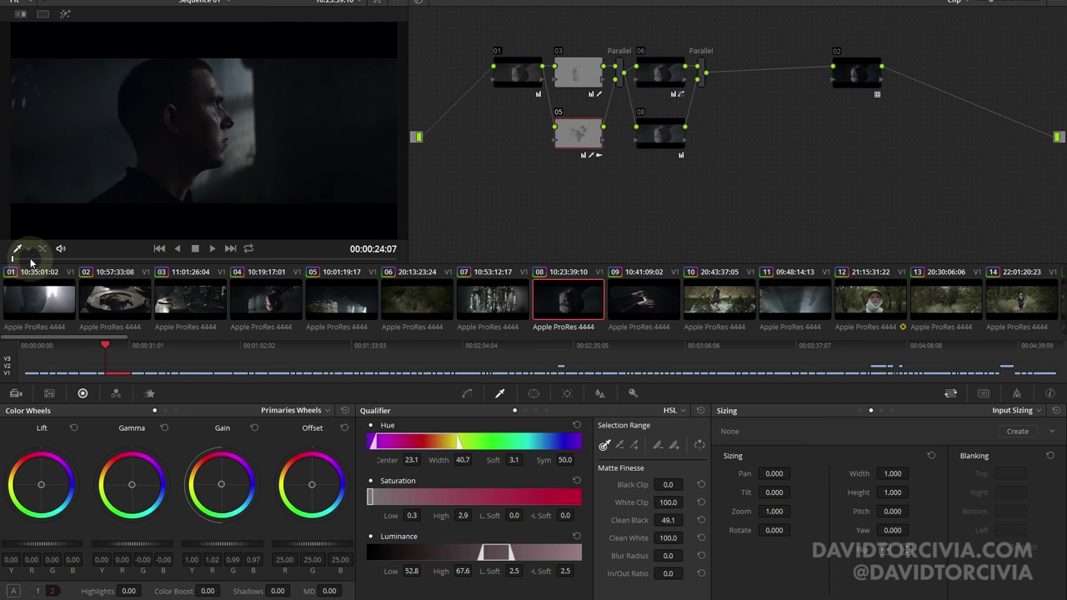
pyautogui.moveTo(31, 262); pyautogui.dragTo(114, 256)
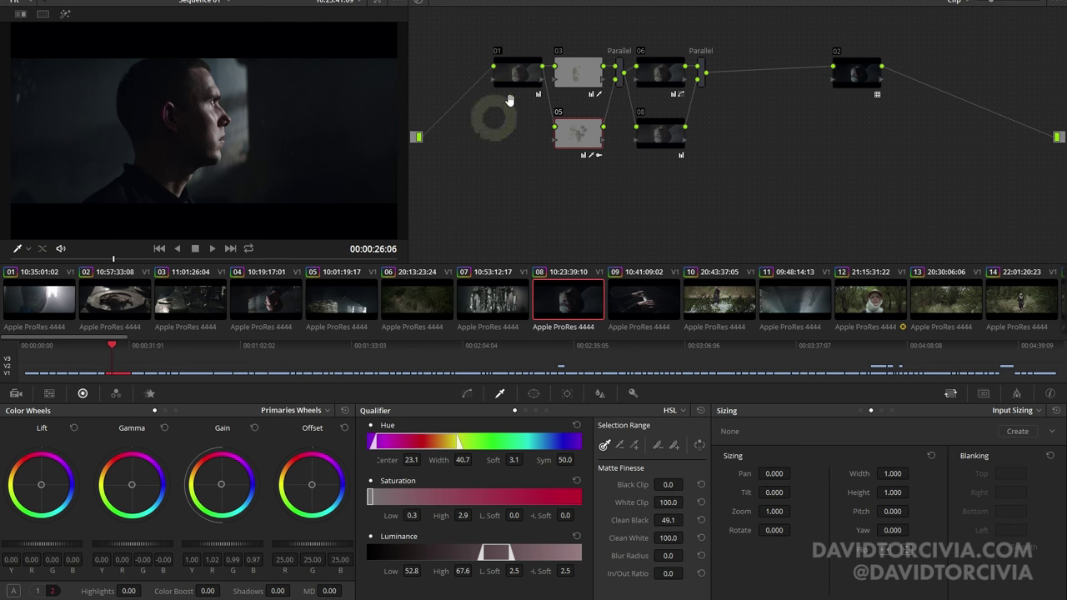
# Toggle clip 08's node 05 and compare full screen against the bypassed original.
pyautogui.click(587, 135)
pyautogui.hotkey('ctrl', 'd')
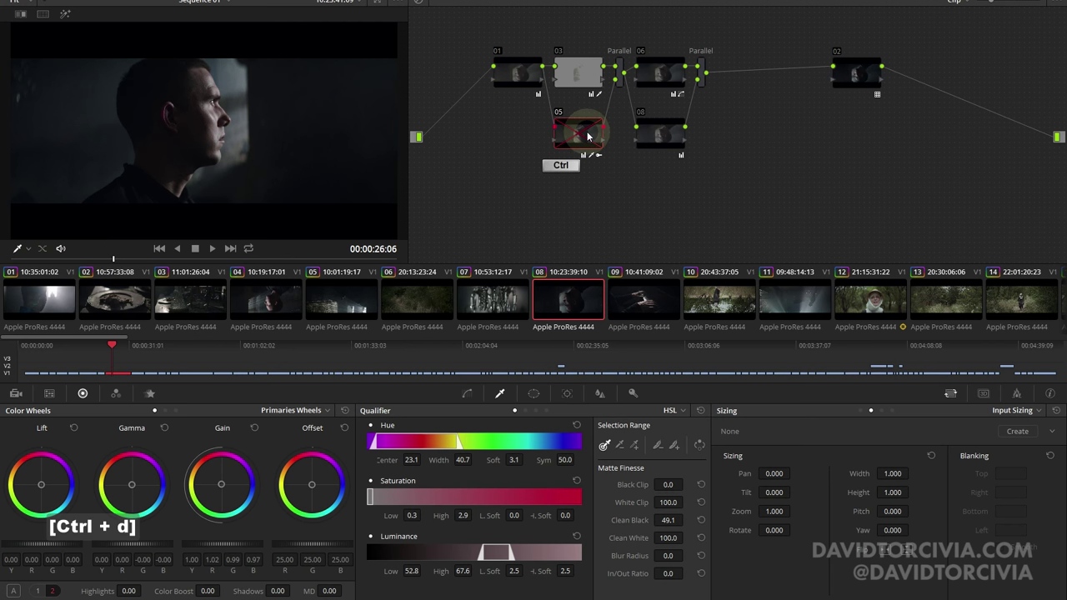
pyautogui.hotkey('ctrl', 'd')
pyautogui.hotkey('shift', 'f')
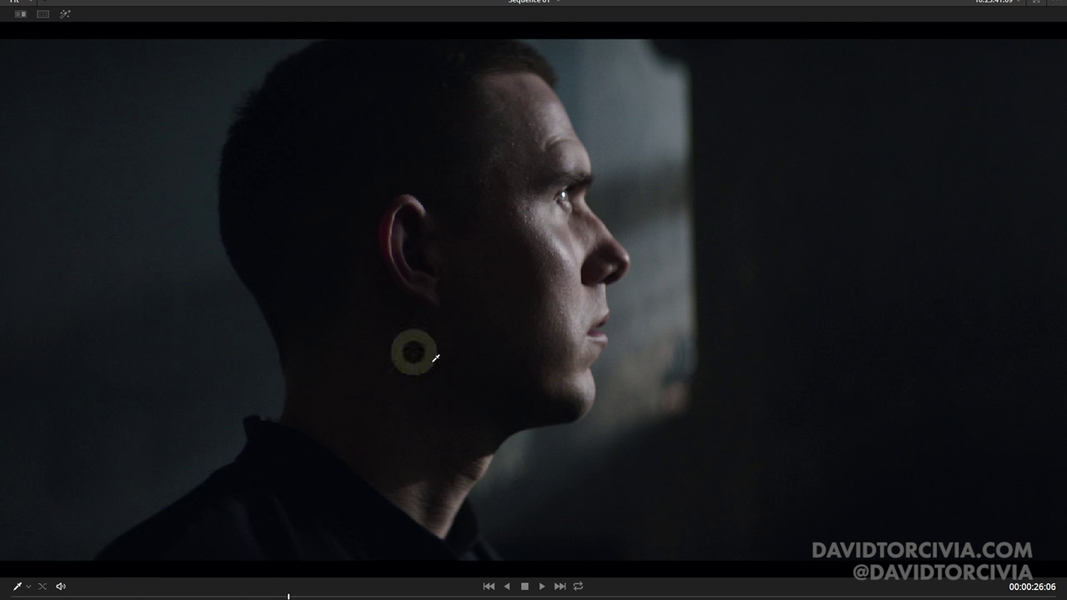
pyautogui.hotkey('shift', 'd')
pyautogui.hotkey('shift', 'd')
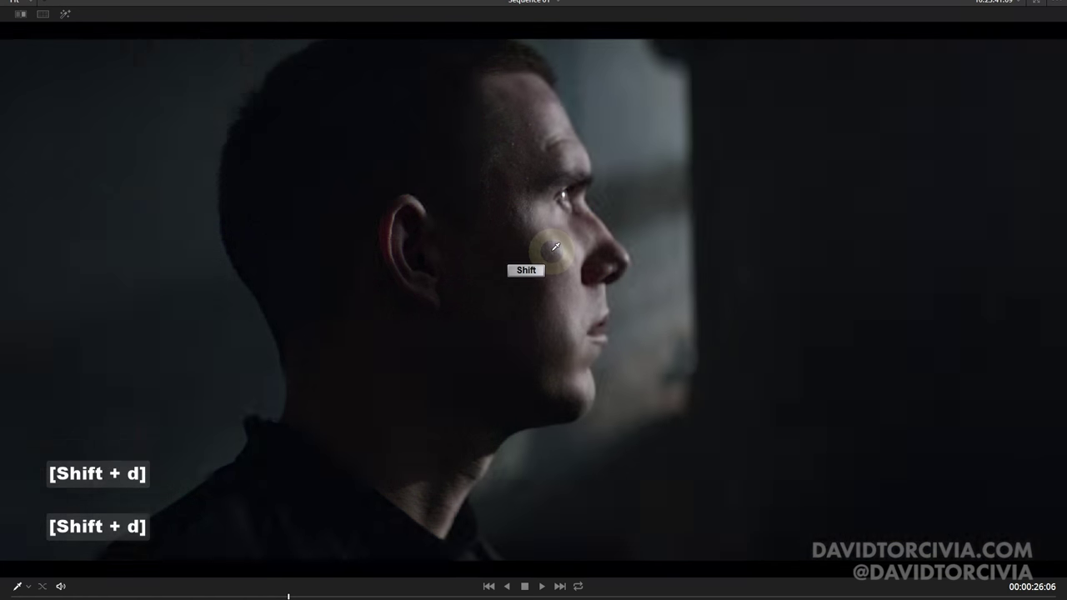
pyautogui.hotkey('shift', 'f')
pyautogui.hotkey('ctrl', 'd')
pyautogui.hotkey('ctrl', 'd')
pyautogui.click(574, 66)
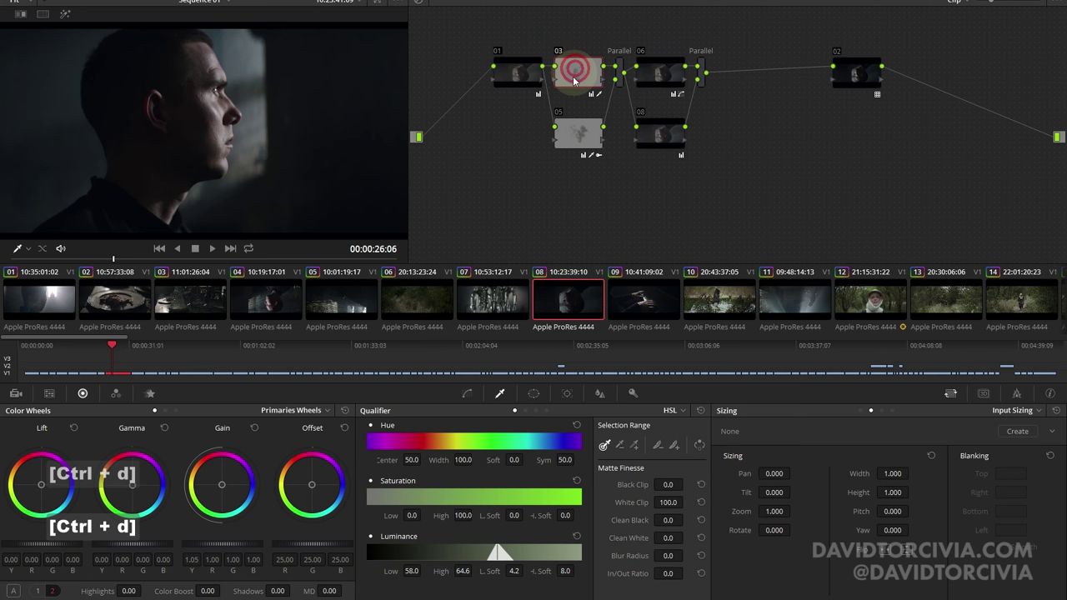
pyautogui.hotkey('ctrl', 'd')
pyautogui.hotkey('ctrl', 'd')
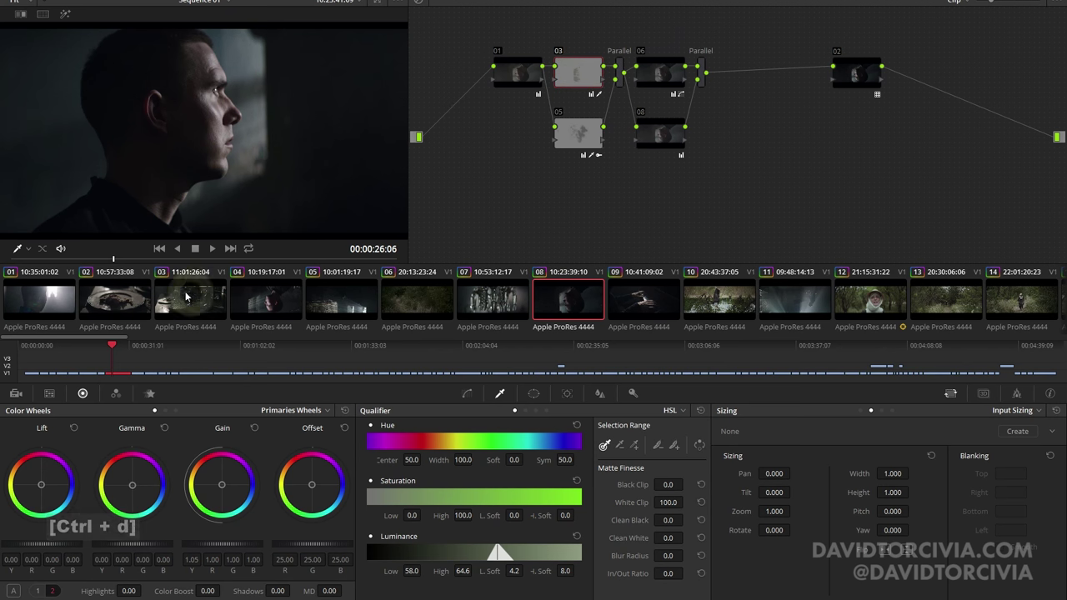
# Compare clip 08 with node 03 off and on, then load clip 01.
pyautogui.moveTo(114, 259); pyautogui.dragTo(409, 242)
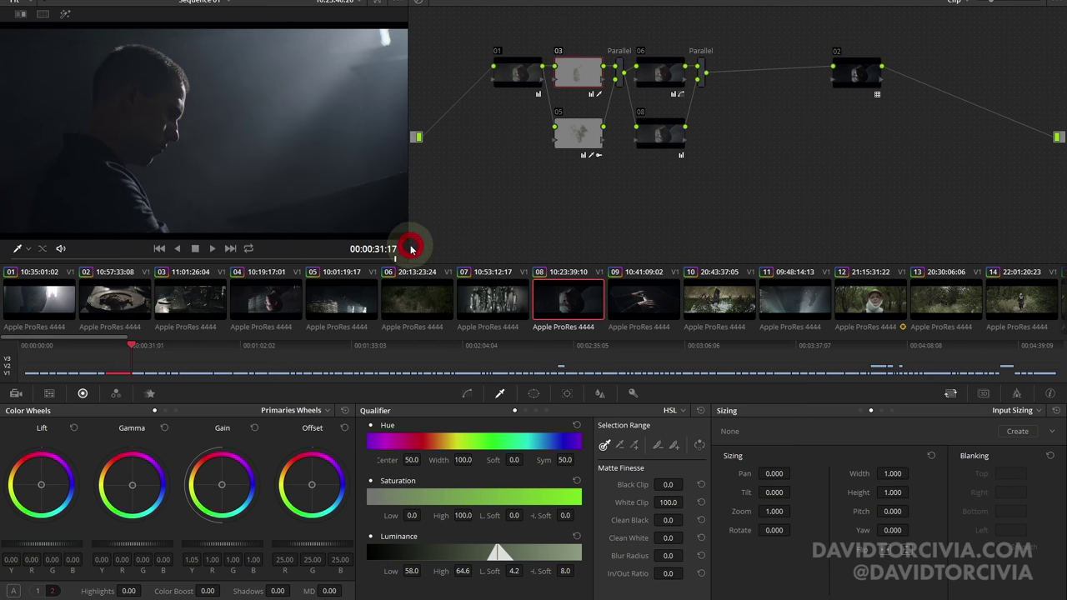
pyautogui.hotkey('ctrl', 'd')
pyautogui.hotkey('ctrl', 'd')
pyautogui.hotkey('ctrl', 'd')
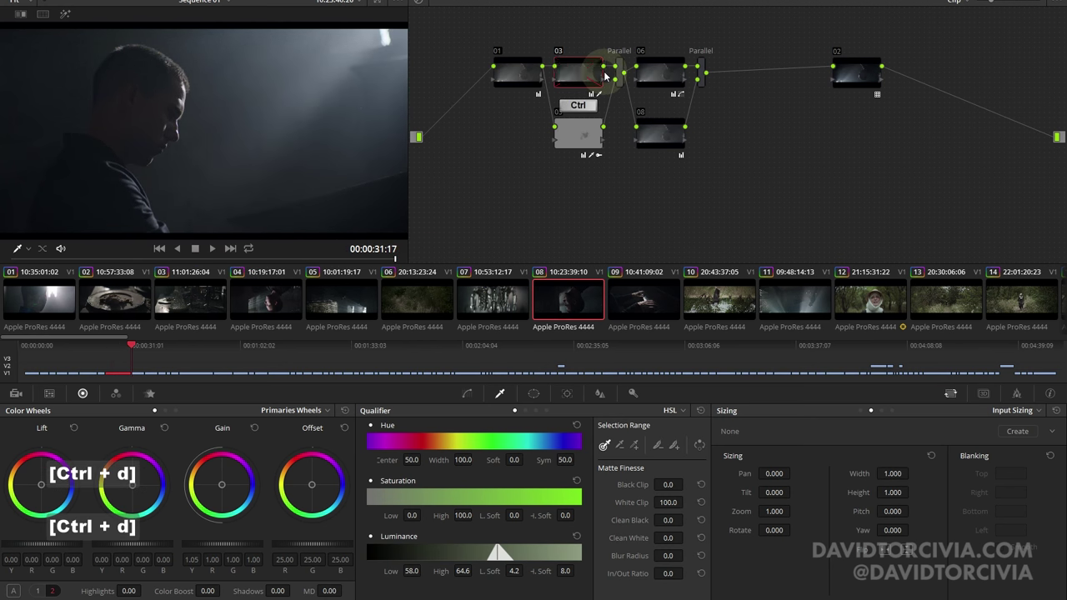
pyautogui.hotkey('ctrl', 'd')
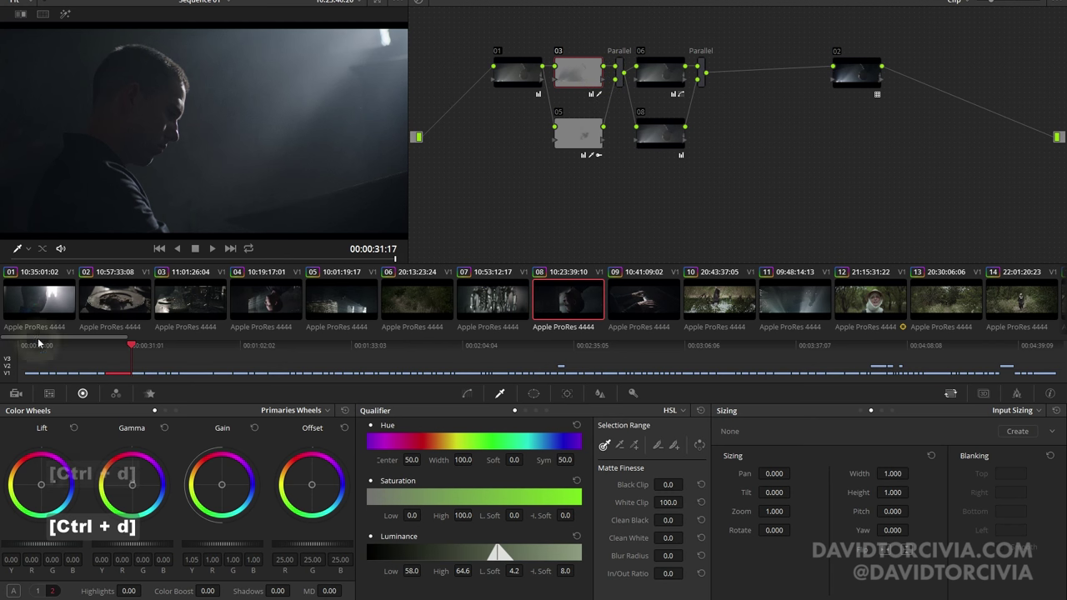
pyautogui.click(37, 299)
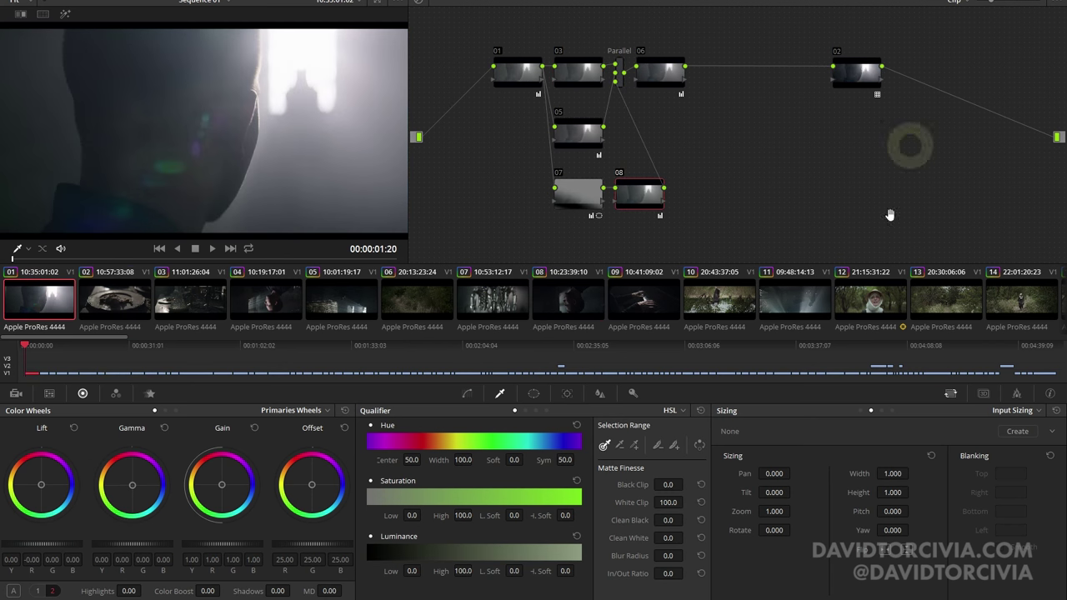
# Scrub clip 01 and toggle node 07 off and on, checking its oval window and qualifier.
pyautogui.moveTo(60, 260); pyautogui.dragTo(144, 248)
pyautogui.click(576, 195)
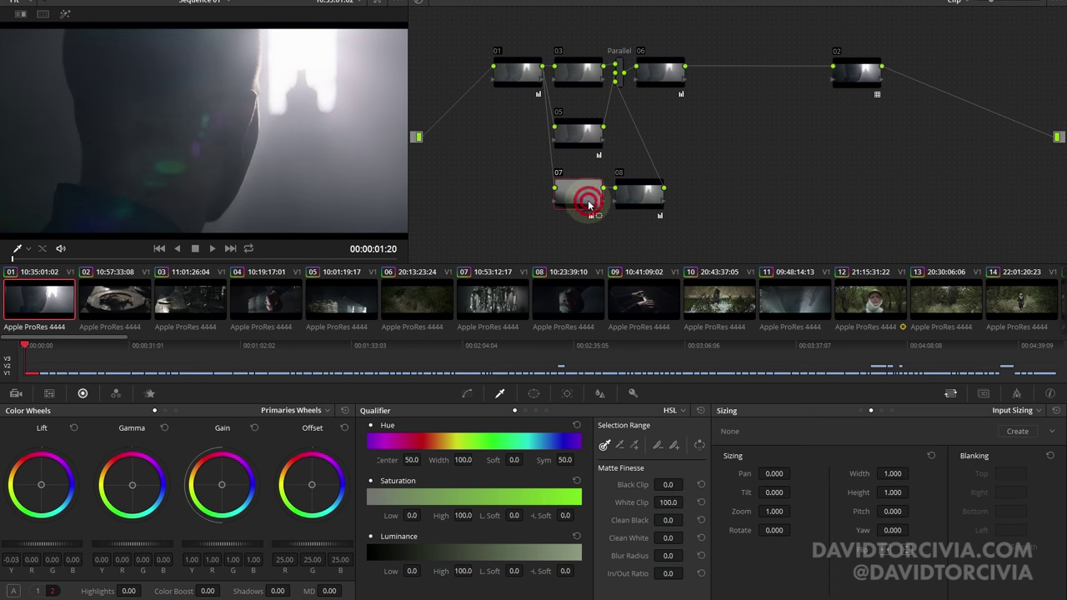
pyautogui.hotkey('ctrl', 'd')
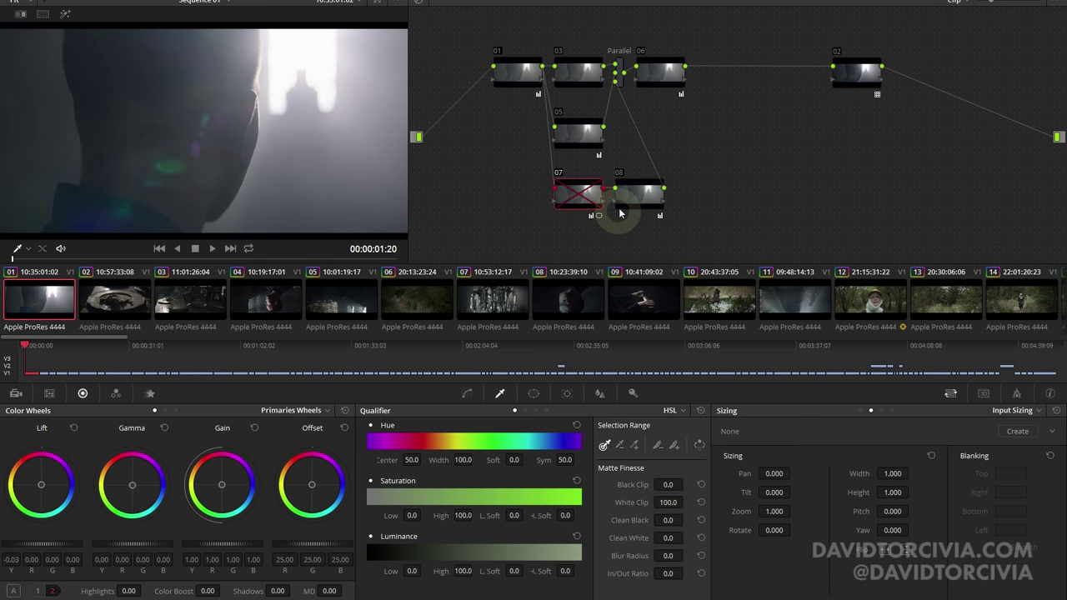
pyautogui.hotkey('ctrl', 'd')
pyautogui.hotkey('ctrl', 'd')
pyautogui.hotkey('ctrl', 'd')
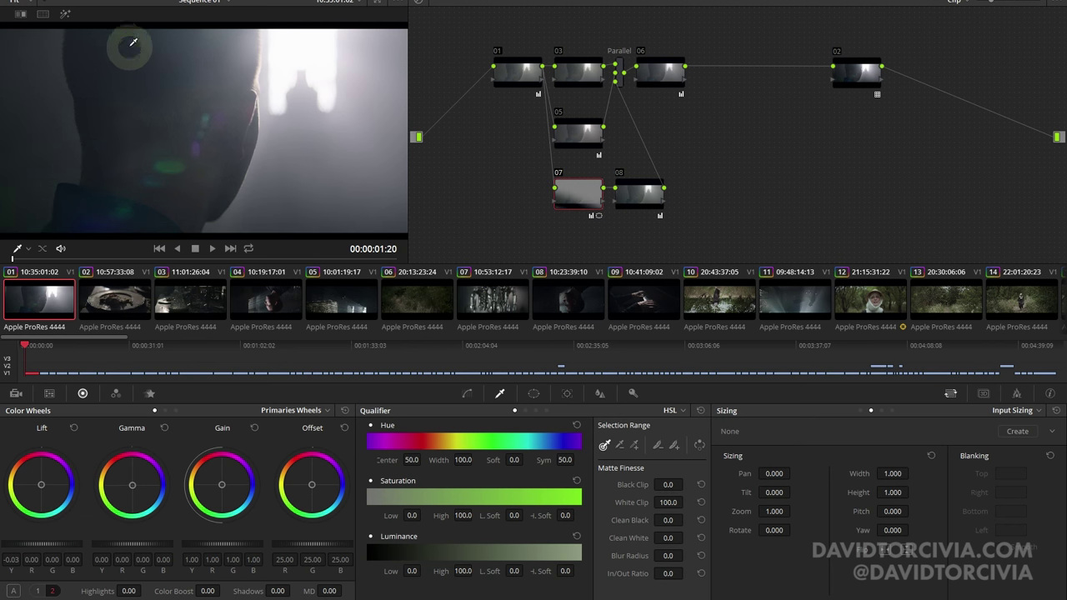
pyautogui.click(534, 393)
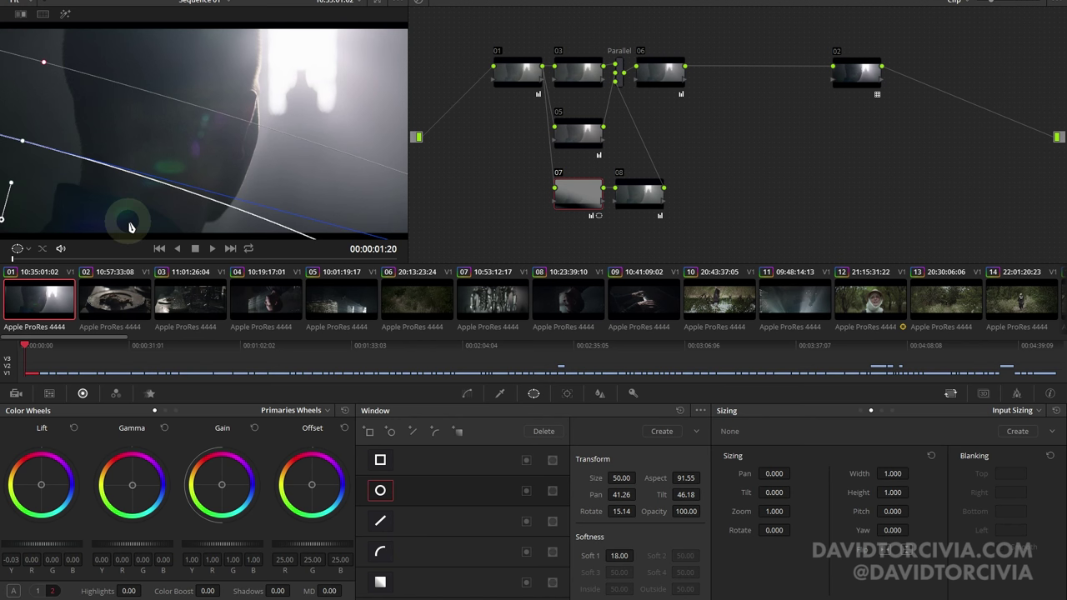
pyautogui.click(500, 392)
pyautogui.hotkey('ctrl', 'd')
pyautogui.hotkey('ctrl', 'd')
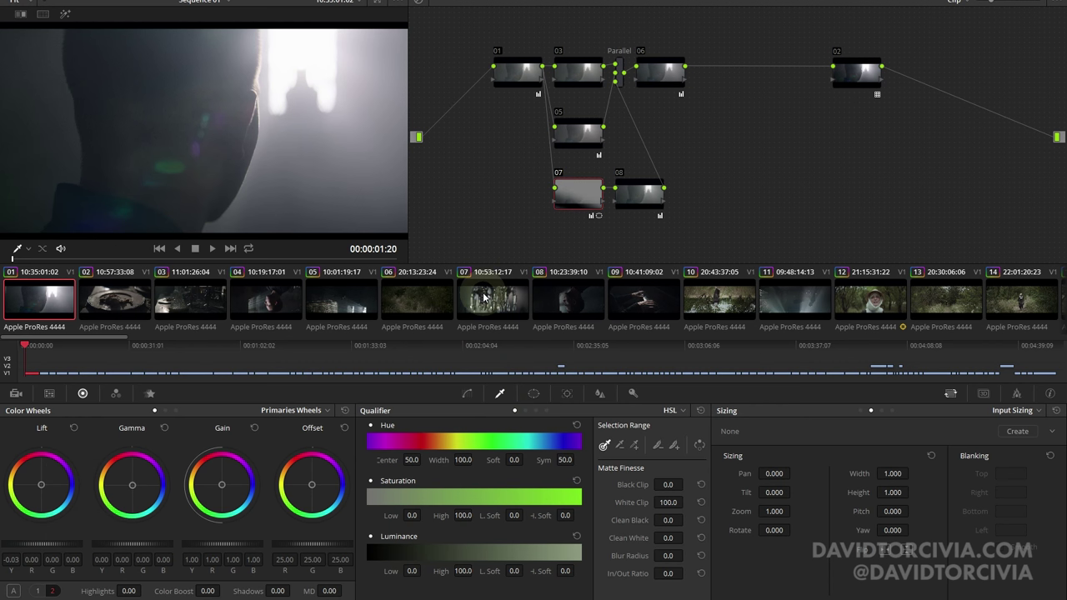
pyautogui.scroll(-5, 434, 305)
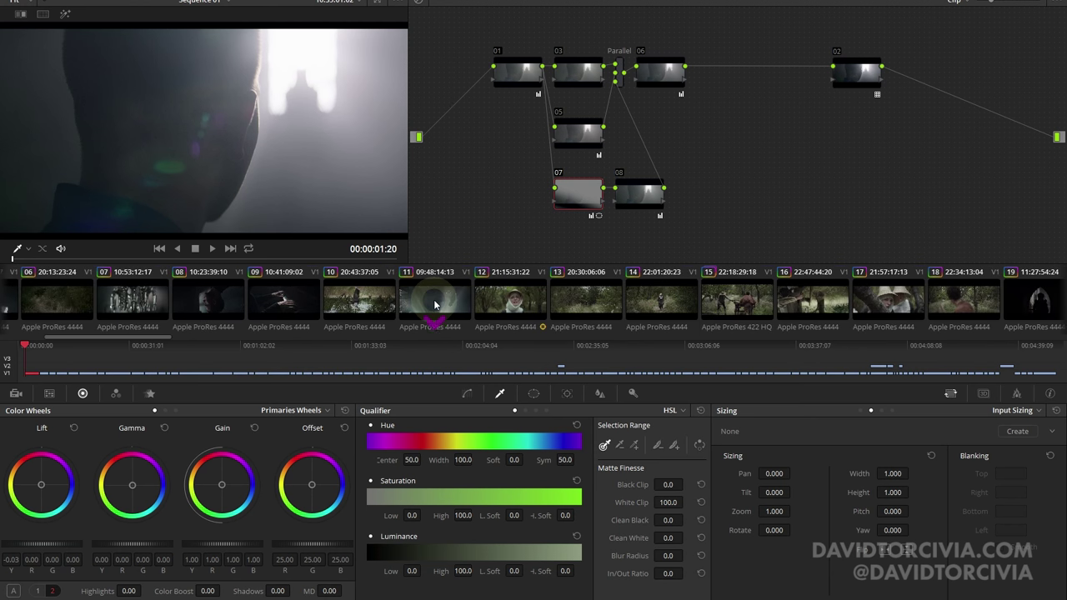
# Load the nun running through the field and compare nodes 05 and 07 off and on.
pyautogui.click(373, 305)
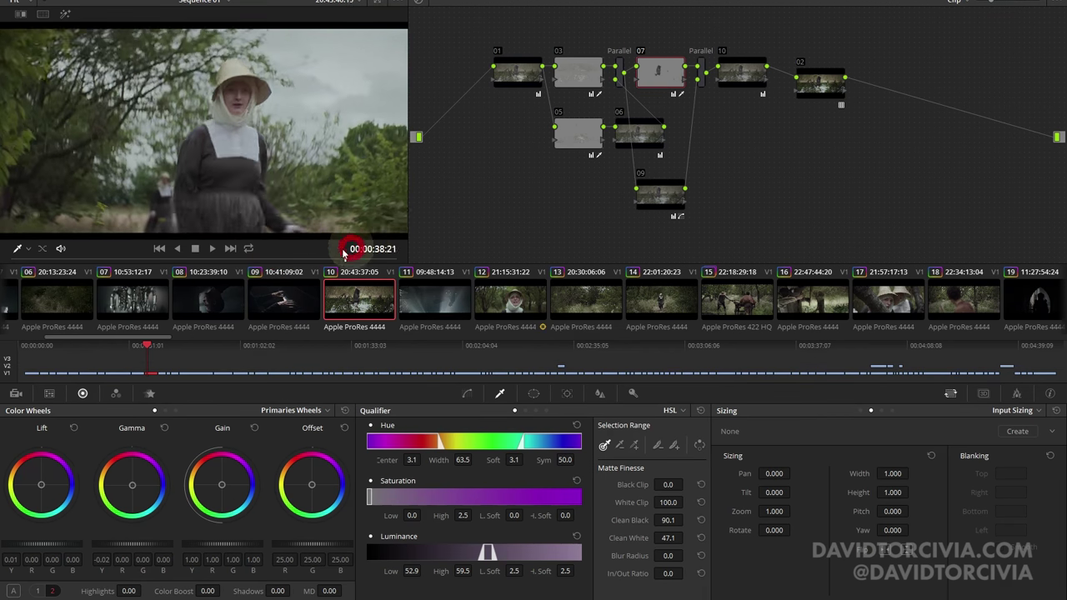
pyautogui.click(79, 254)
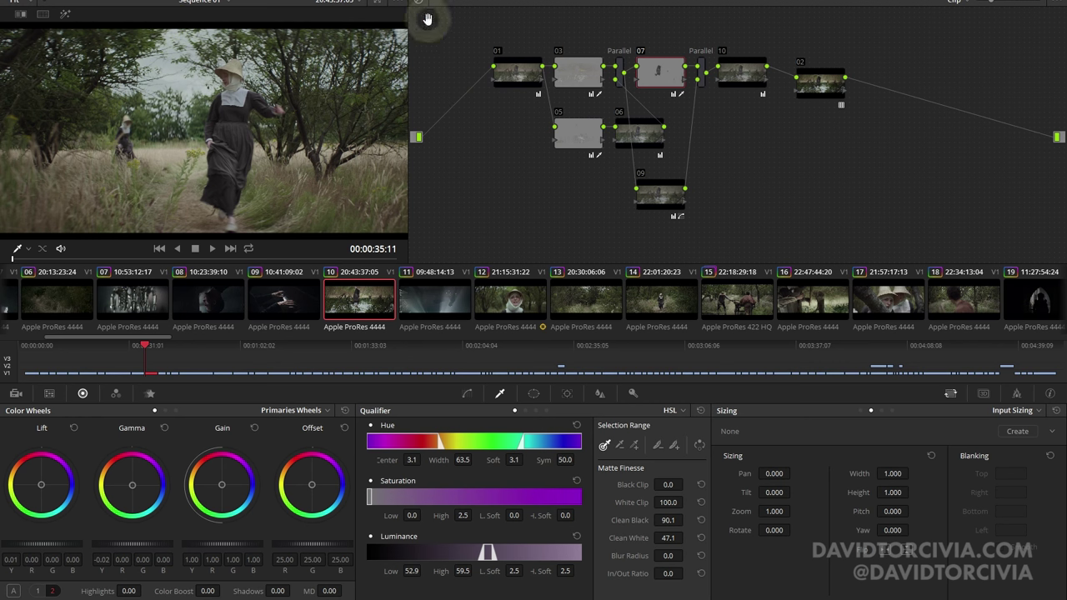
pyautogui.click(577, 134)
pyautogui.hotkey('ctrl', 'd')
pyautogui.hotkey('ctrl', 'd')
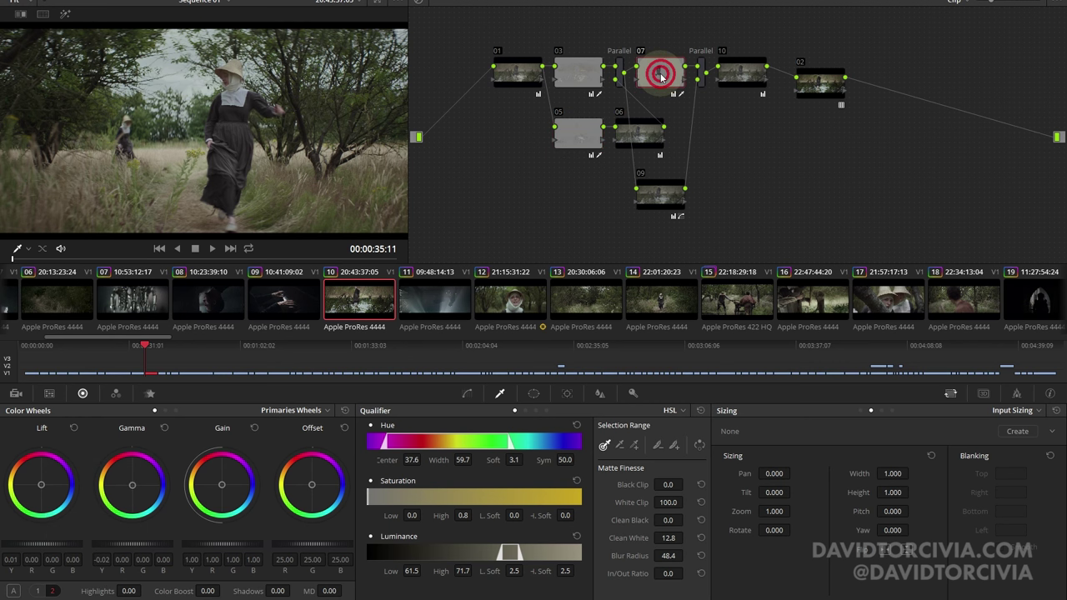
pyautogui.hotkey('ctrl', 'd')
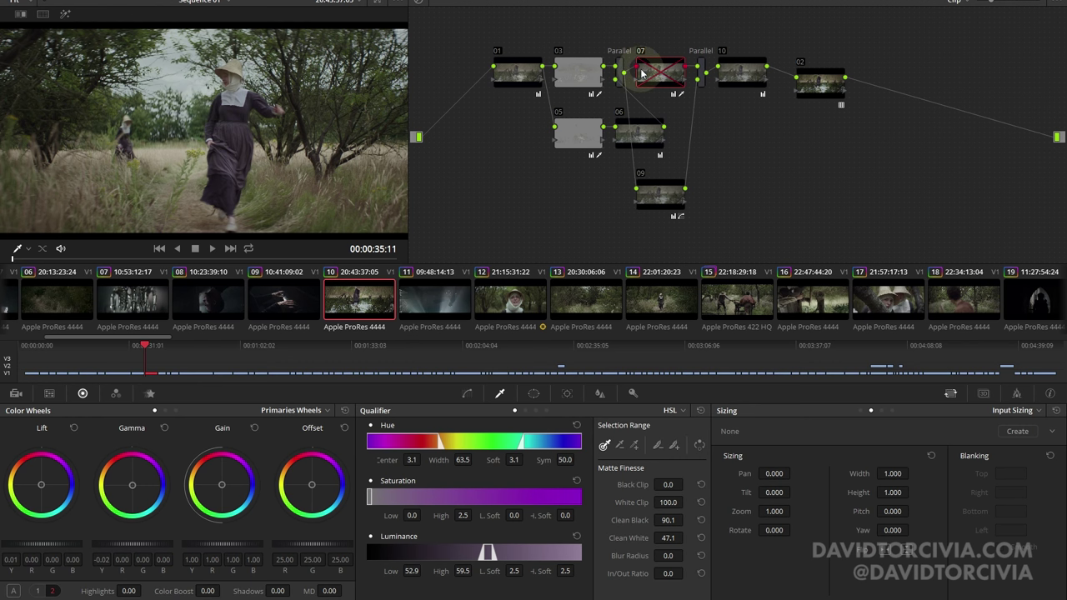
pyautogui.press('ctrl')
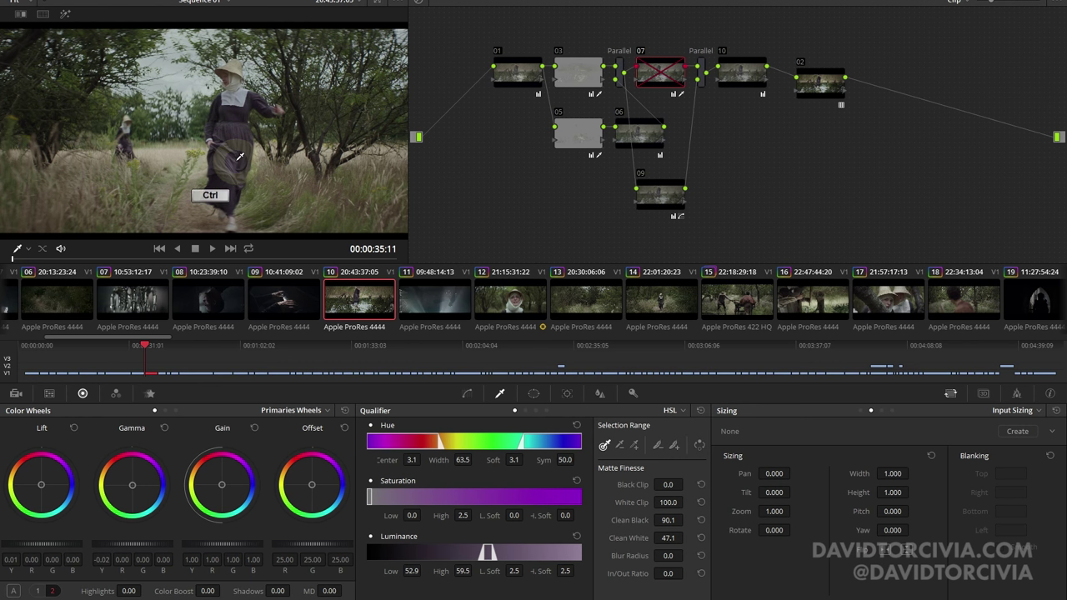
pyautogui.hotkey('ctrl', 'd')
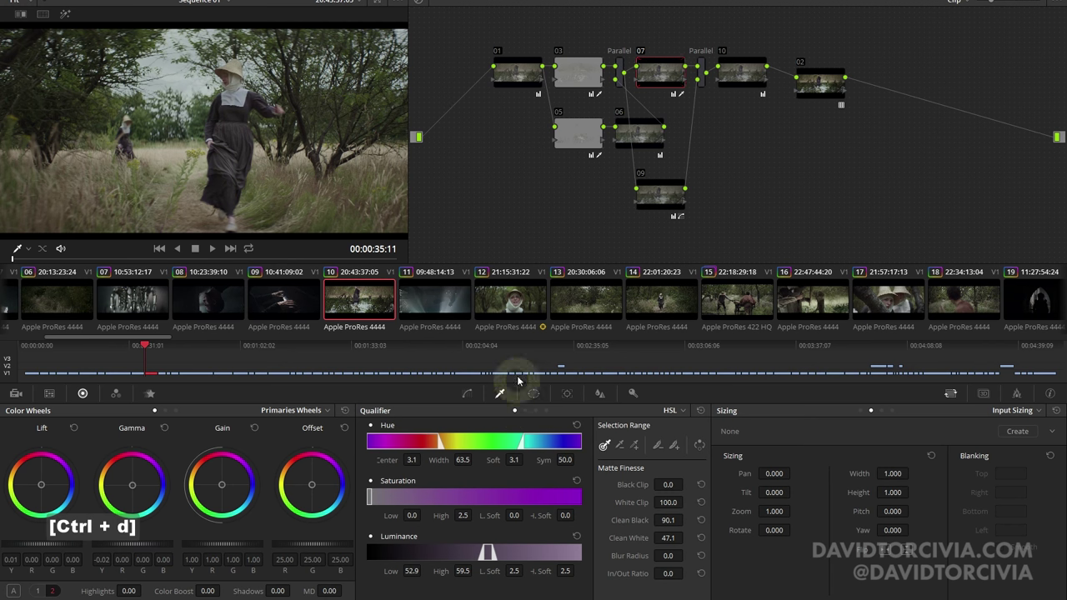
pyautogui.hotkey('shift', 'h')
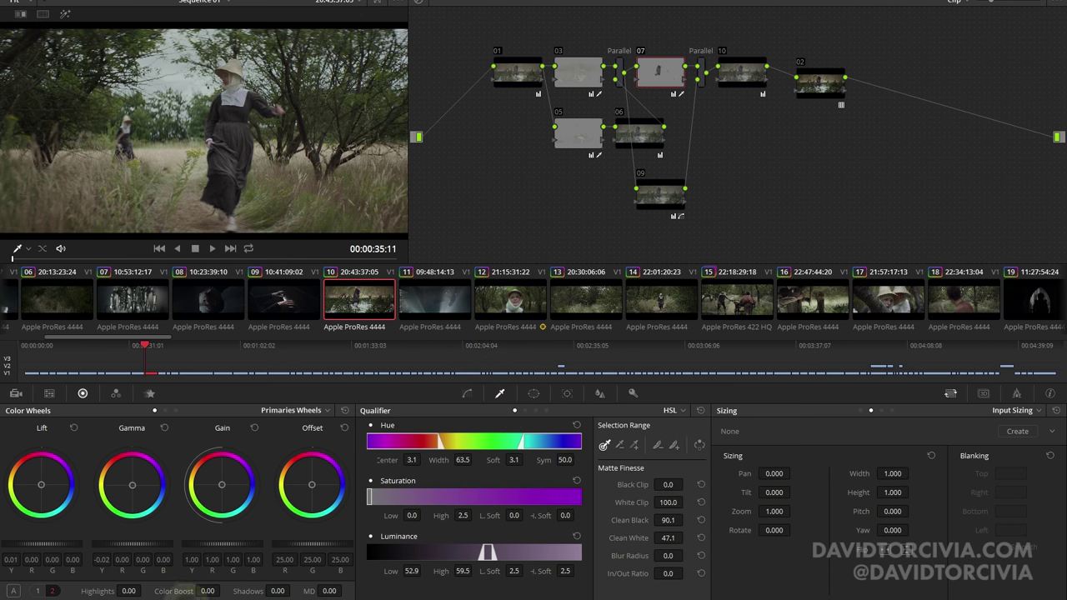
# Show the contrast, pivot and saturation controls, then compare node 03 off and on.
pyautogui.click(37, 590)
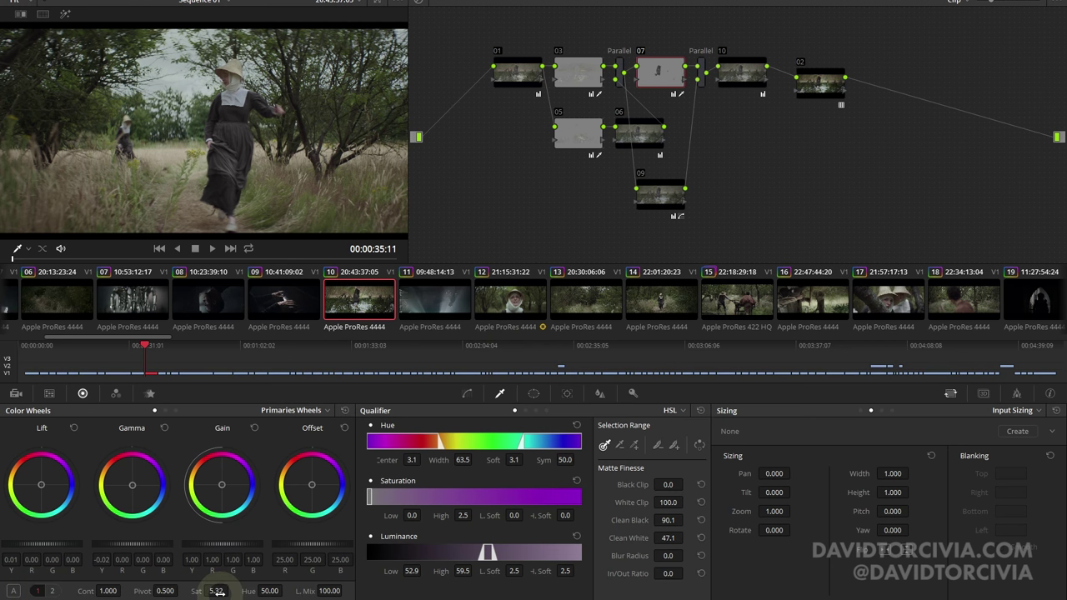
pyautogui.moveTo(88, 259); pyautogui.dragTo(279, 259)
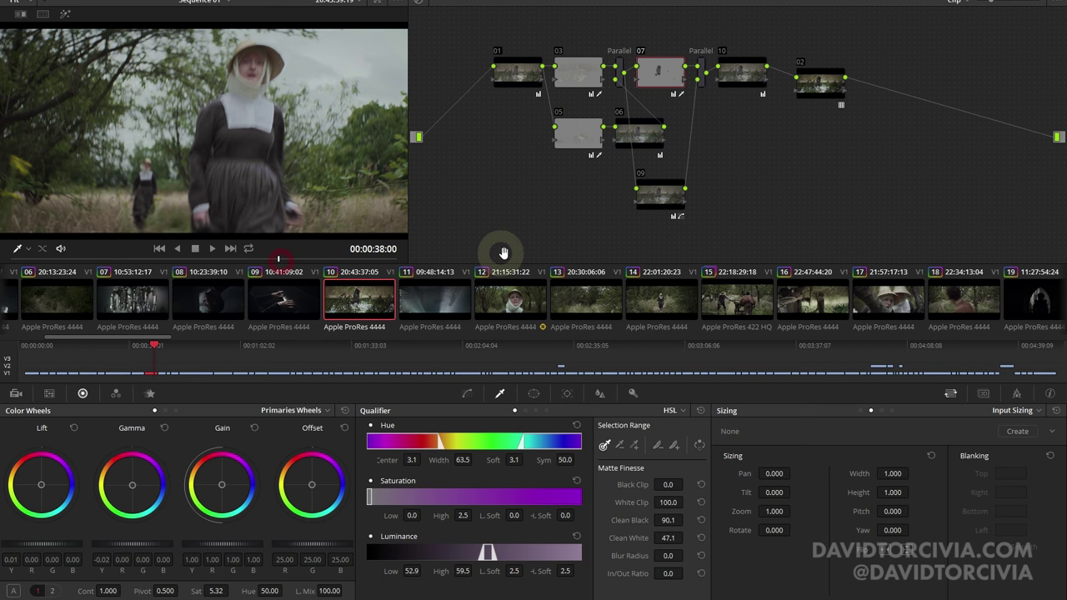
pyautogui.press('Up')
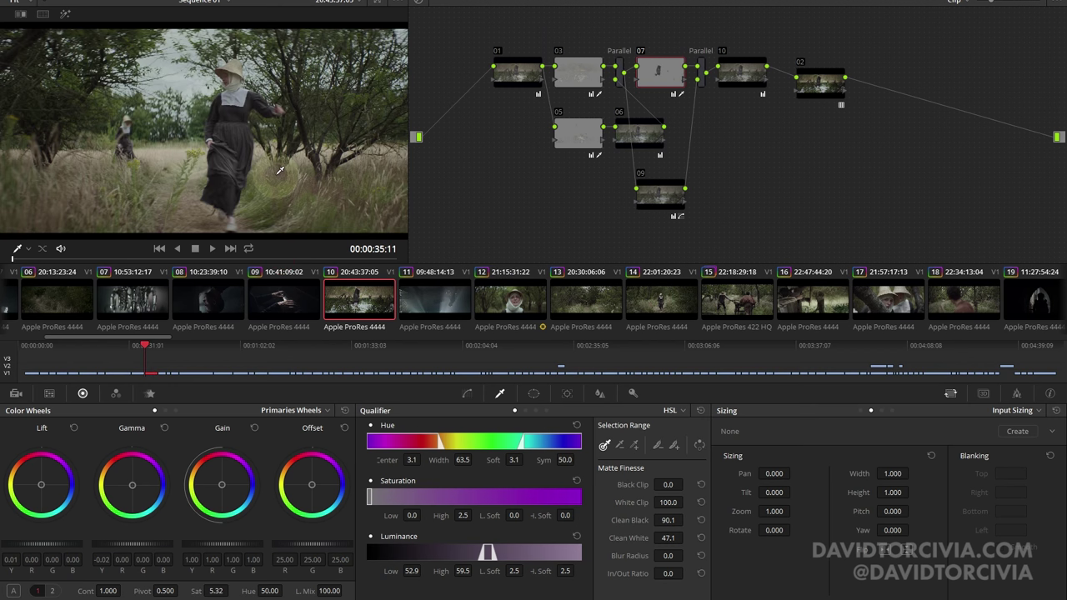
pyautogui.click(576, 79)
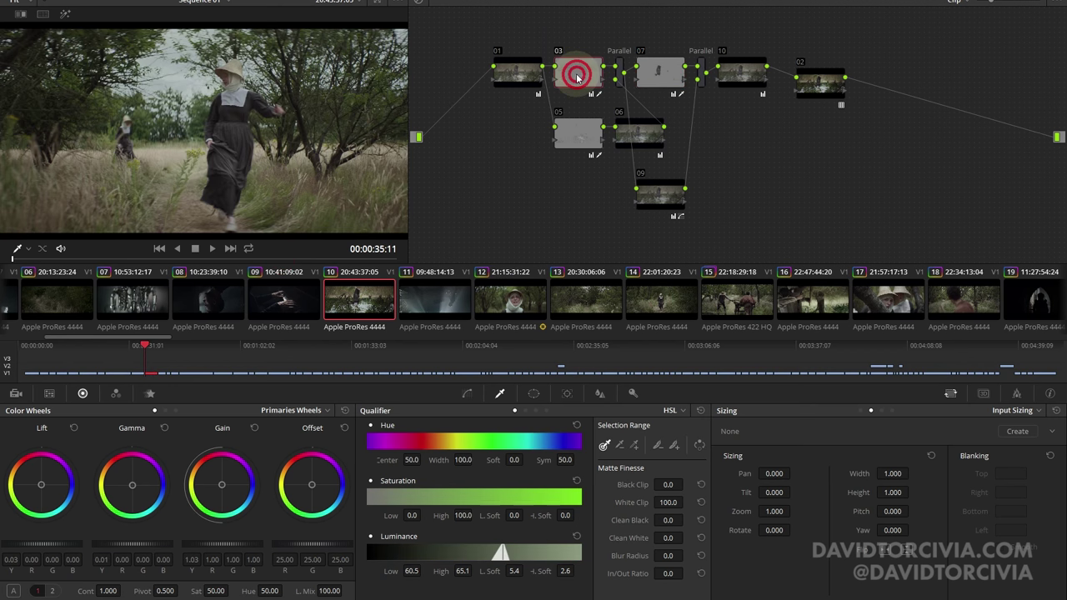
pyautogui.hotkey('ctrl', 'd')
pyautogui.hotkey('ctrl', 'd')
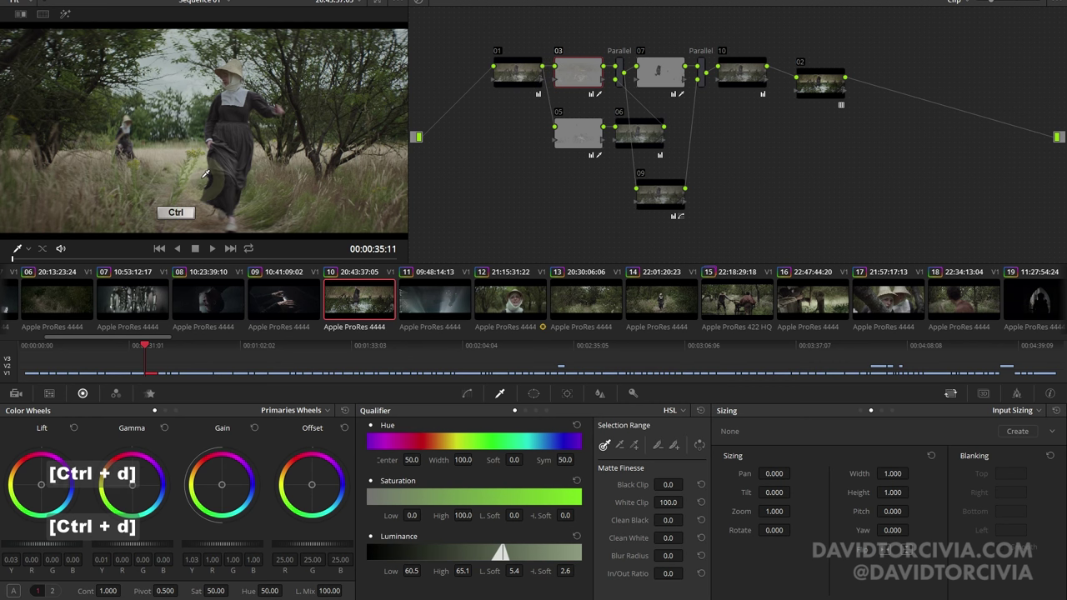
pyautogui.hotkey('ctrl', 'd')
pyautogui.hotkey('ctrl', 'd')
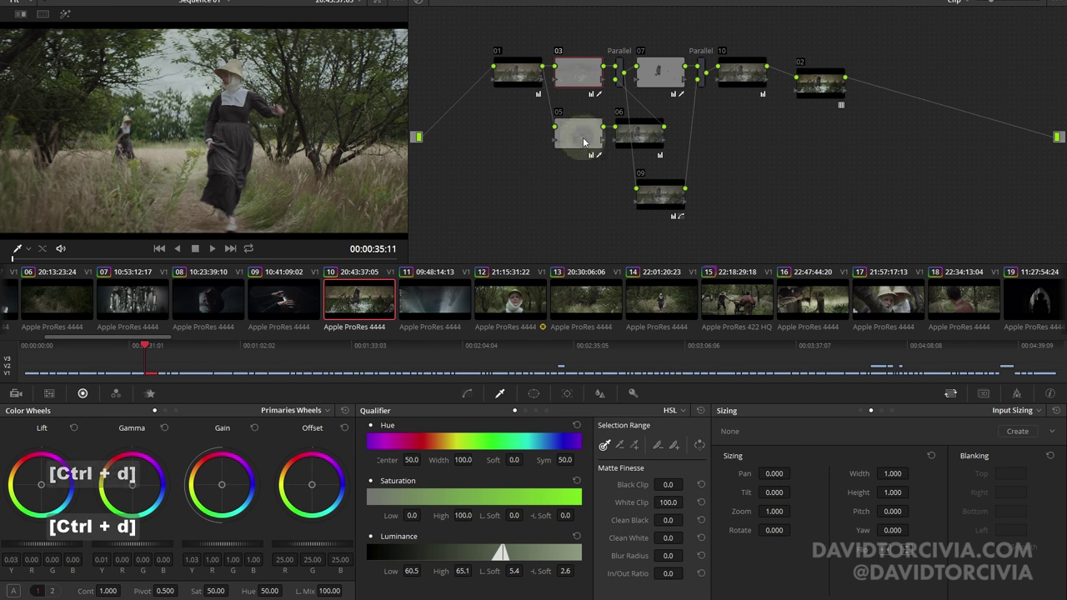
# Toggle nodes 05 and 03, then view node 03's luminance 60.5–65.1 qualifier matte.
pyautogui.click(574, 134)
pyautogui.hotkey('ctrl', 'd')
pyautogui.click(599, 68)
pyautogui.hotkey('ctrl', 'd')
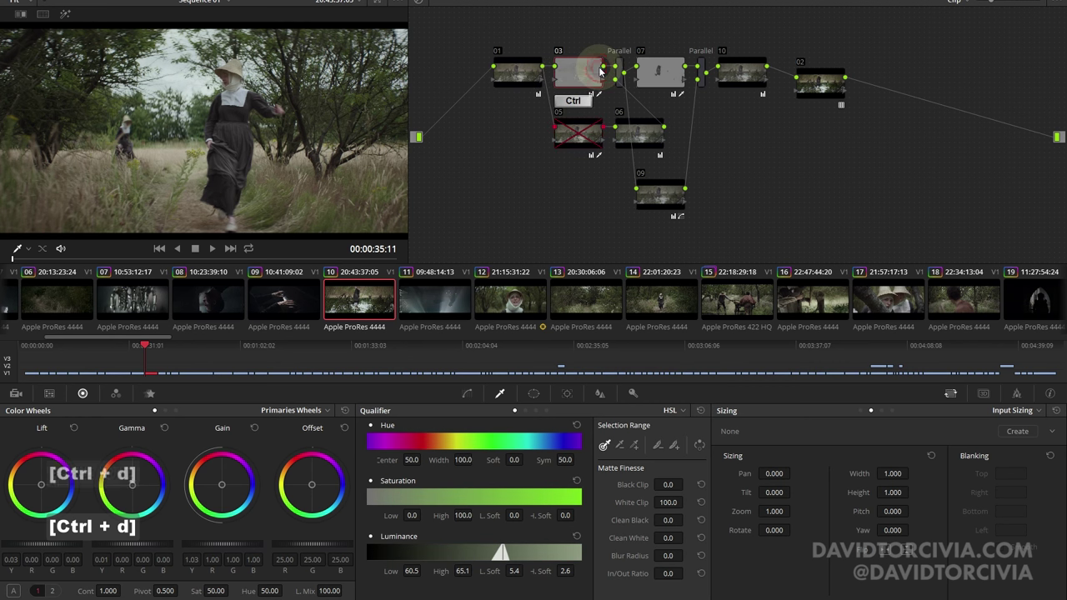
pyautogui.hotkey('ctrl', 'd')
pyautogui.click(575, 138)
pyautogui.hotkey('ctrl', 'd')
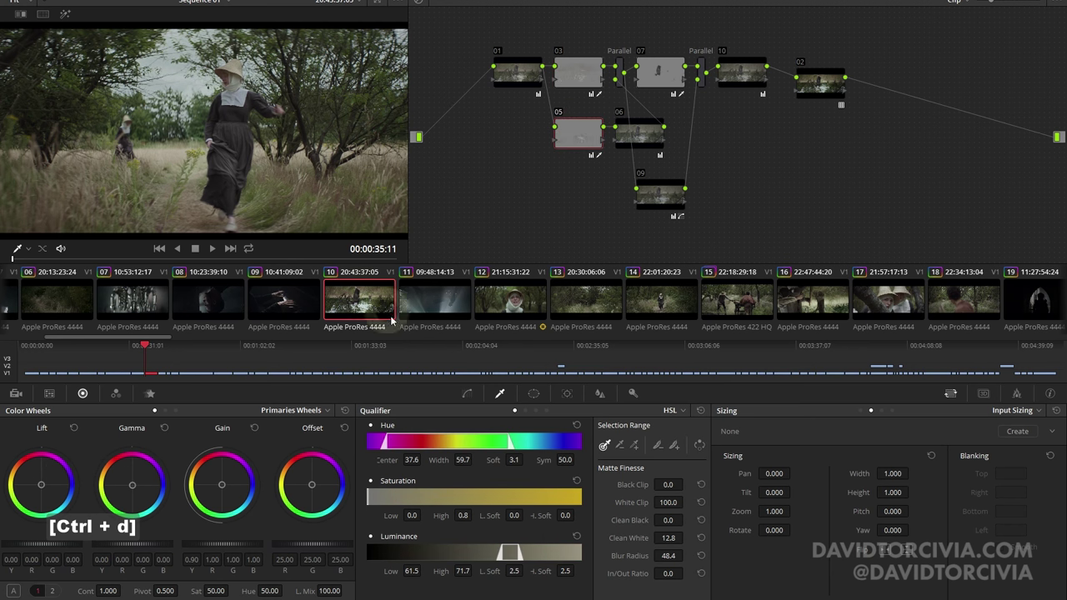
pyautogui.click(563, 82)
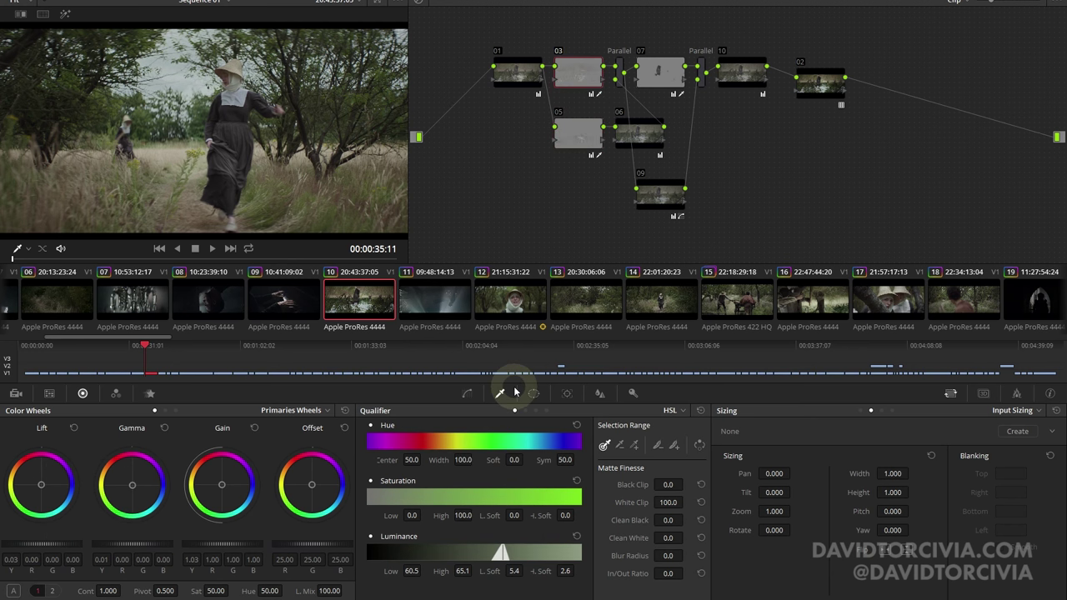
pyautogui.hotkey('shift', 'h')
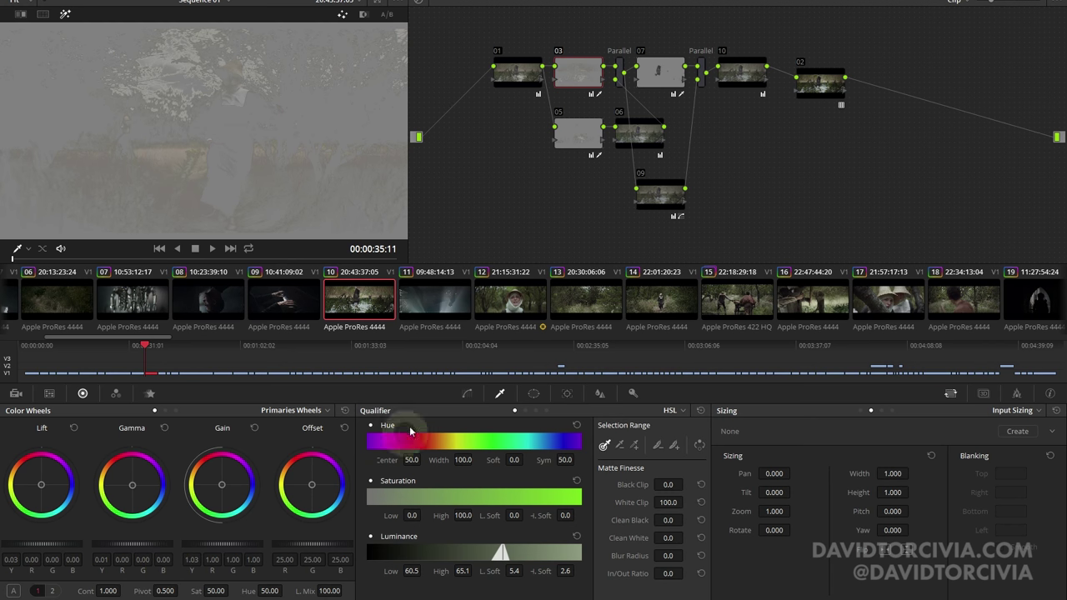
pyautogui.hotkey('shift', 'h')
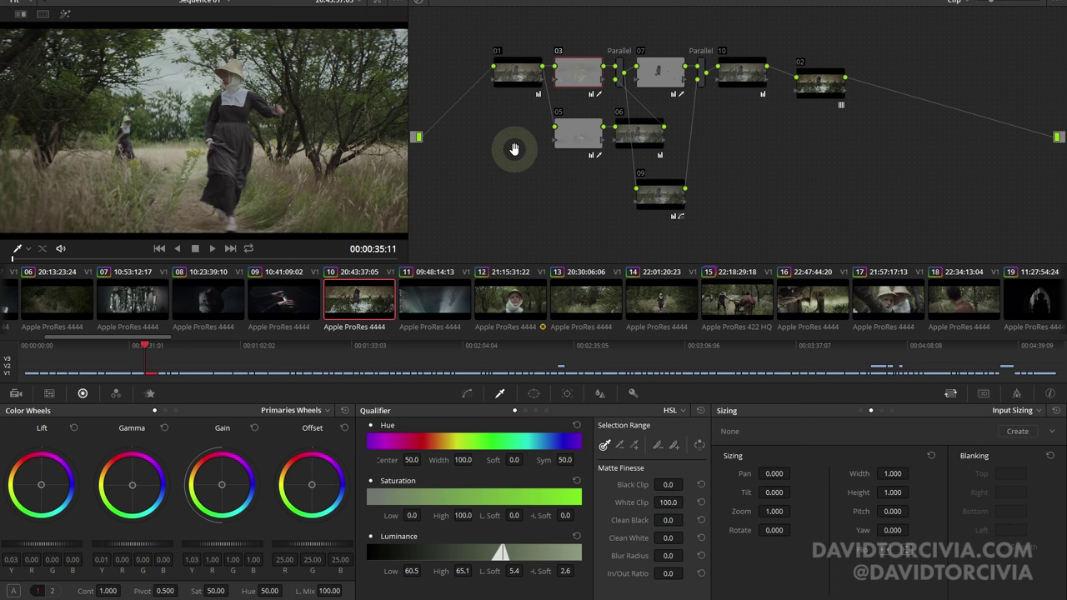
pyautogui.scroll(-3, 458, 296)
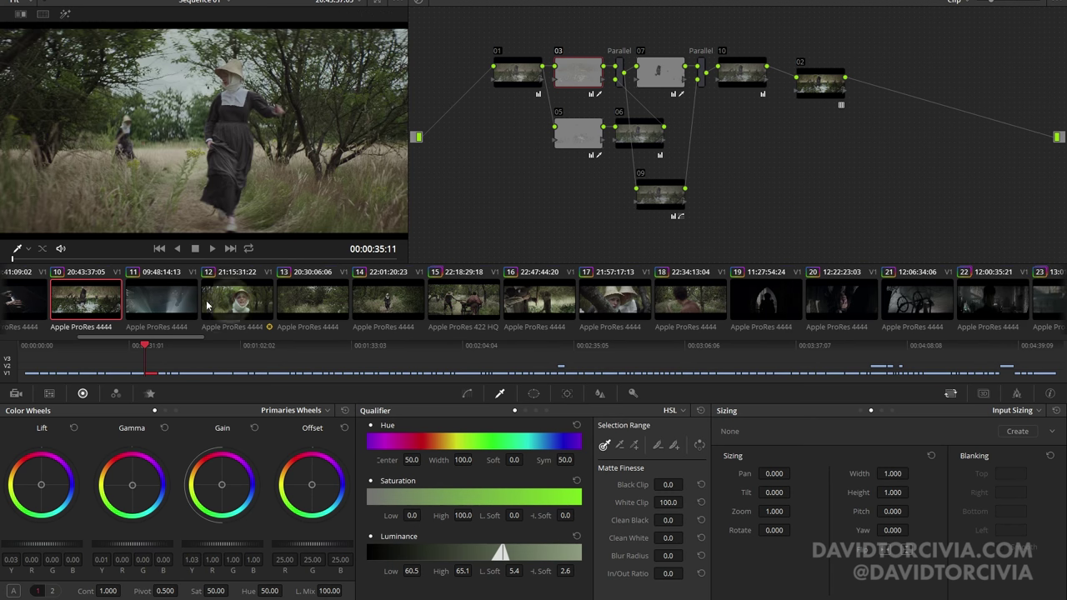
# Load the close-up of nuns in straw hats and compare nodes 08 and 06 off and on.
pyautogui.click(611, 302)
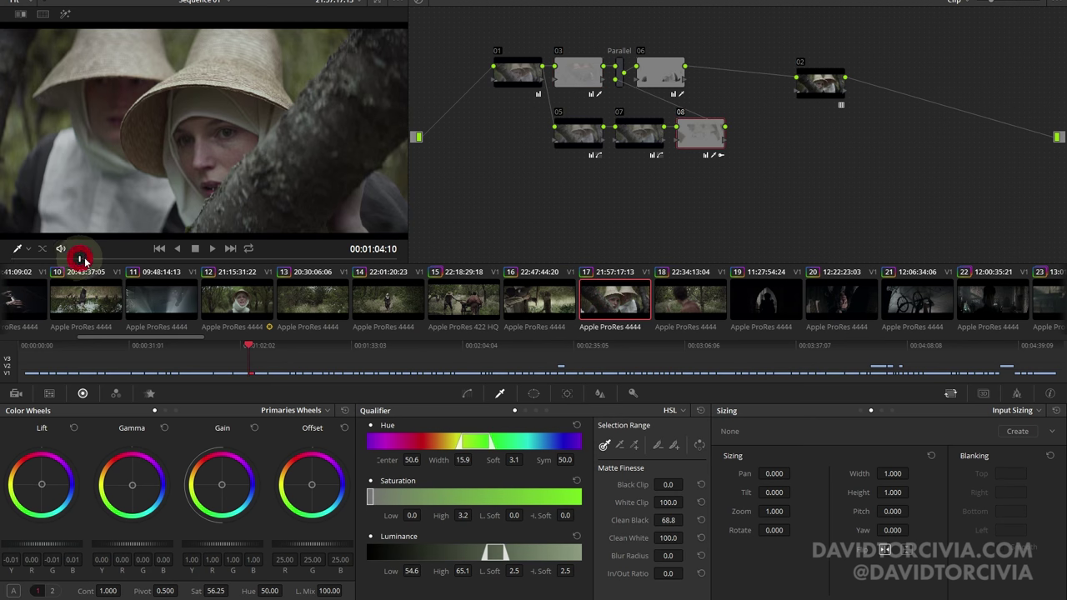
pyautogui.moveTo(80, 258); pyautogui.dragTo(127, 244)
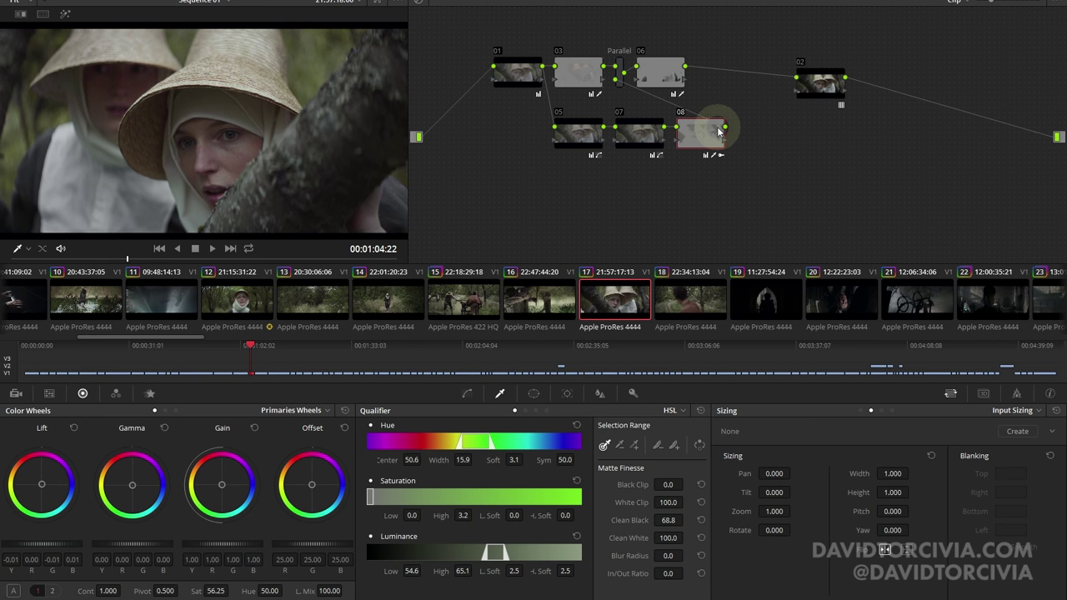
pyautogui.hotkey('ctrl', 'd')
pyautogui.hotkey('ctrl', 'd')
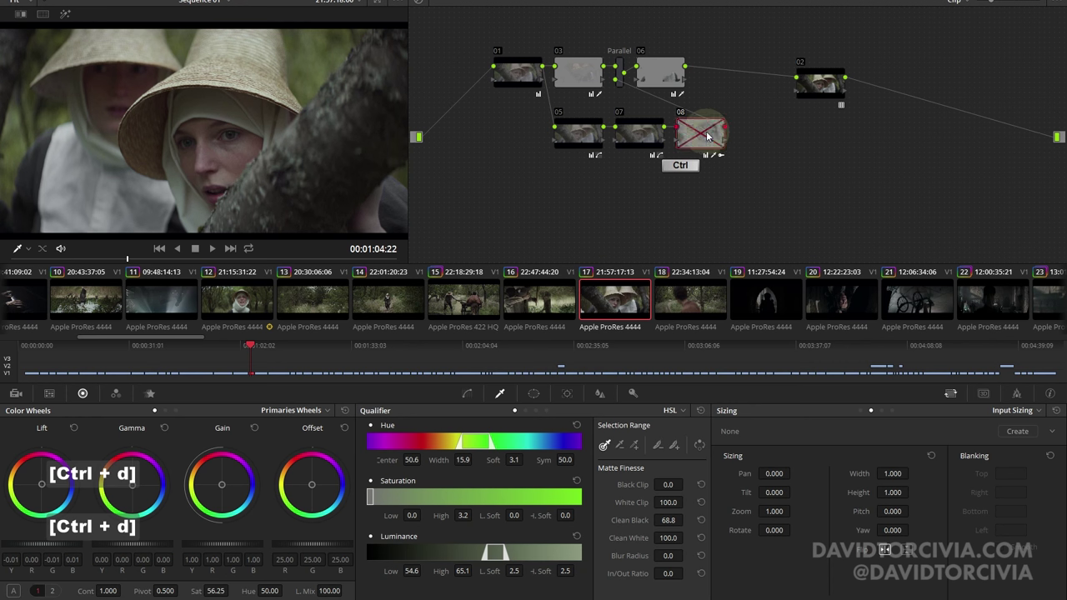
pyautogui.click(676, 76)
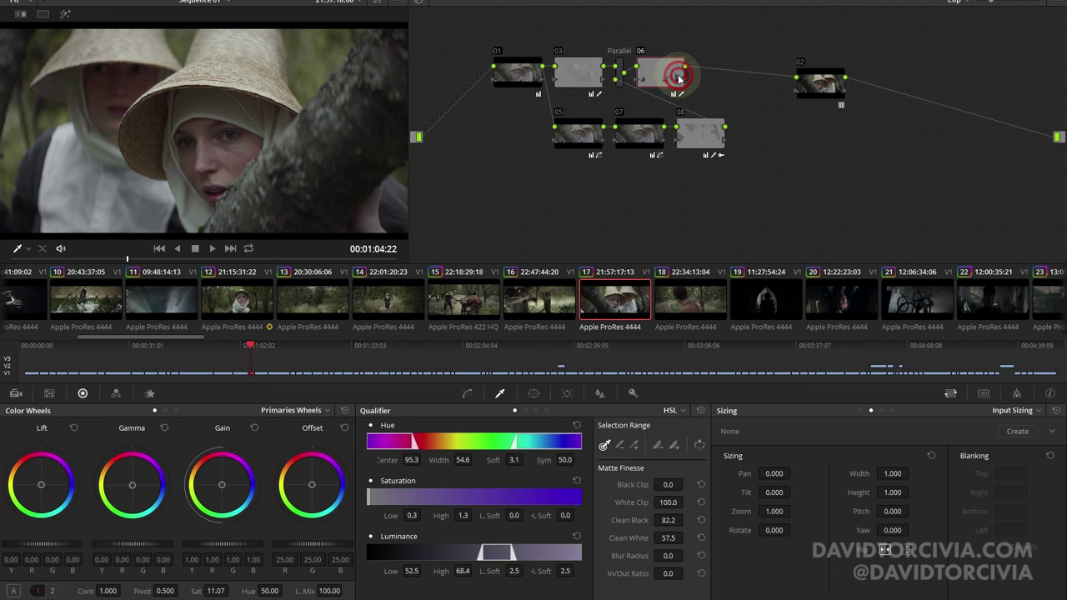
pyautogui.hotkey('ctrl', 'd')
pyautogui.hotkey('ctrl', 'd')
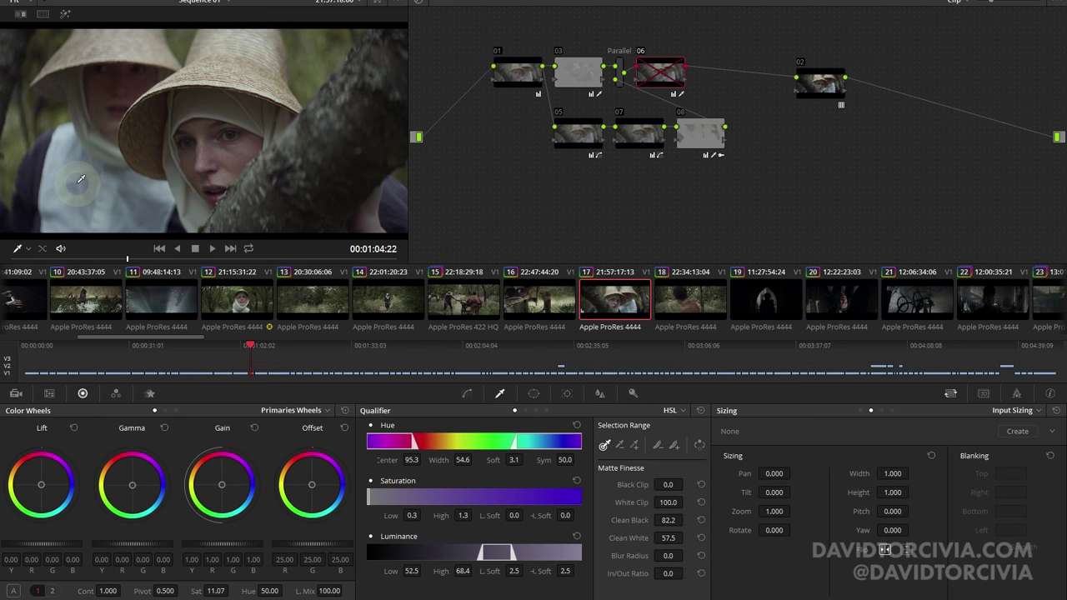
pyautogui.keyDown('ctrl'); pyautogui.click(676, 74); pyautogui.keyUp('ctrl')
pyautogui.hotkey('ctrl', 'd')
pyautogui.hotkey('ctrl', 'd')
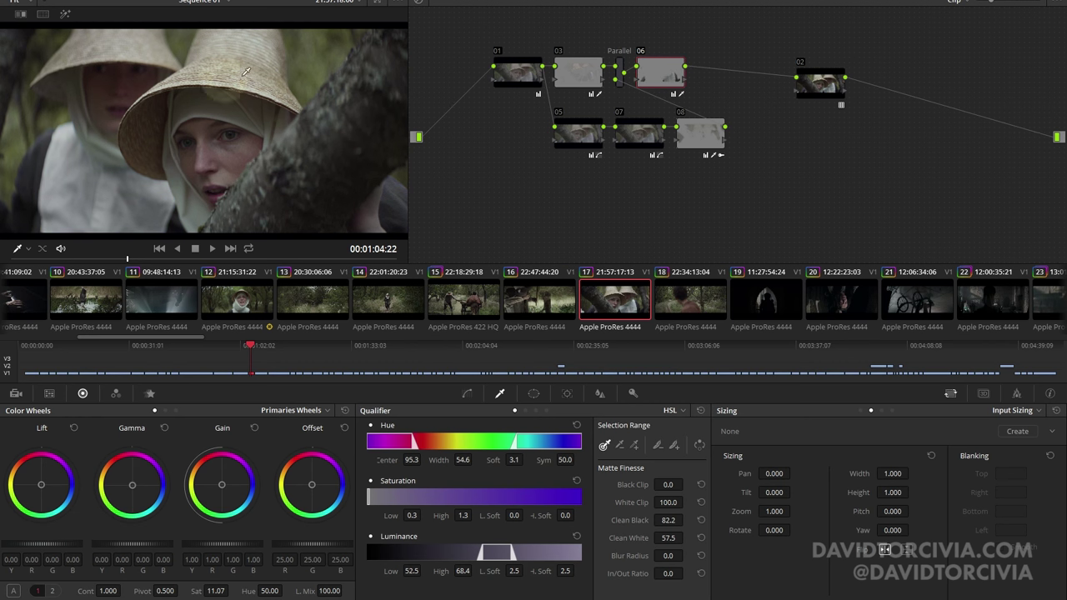
# Compare node 03 off and on, view its qualifier matte, then load clip 18.
pyautogui.click(580, 72)
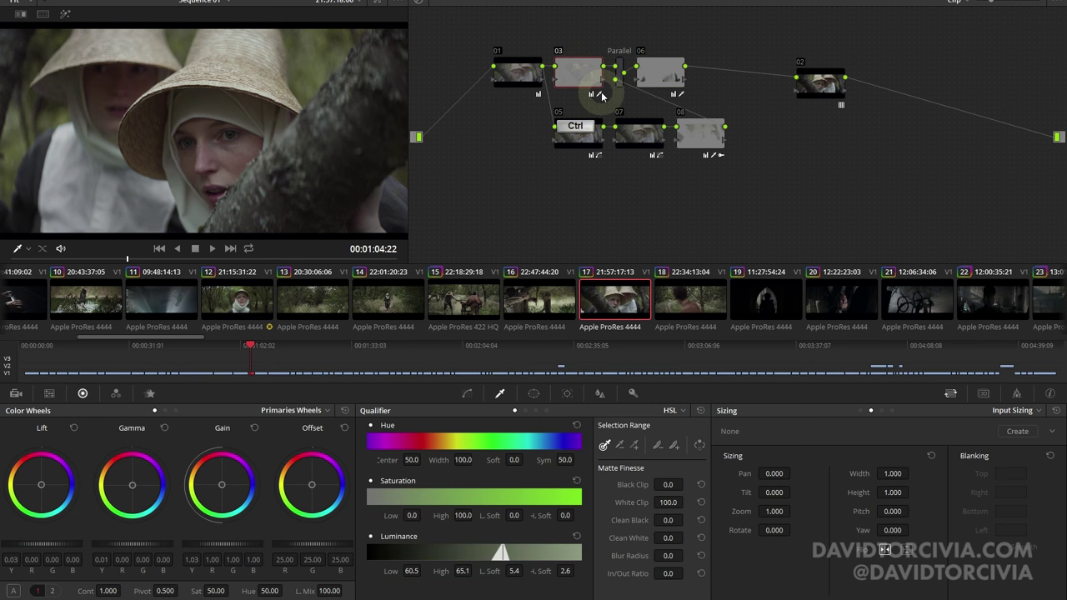
pyautogui.hotkey('ctrl', 'd')
pyautogui.hotkey('ctrl', 'd')
pyautogui.hotkey('ctrl', 'd')
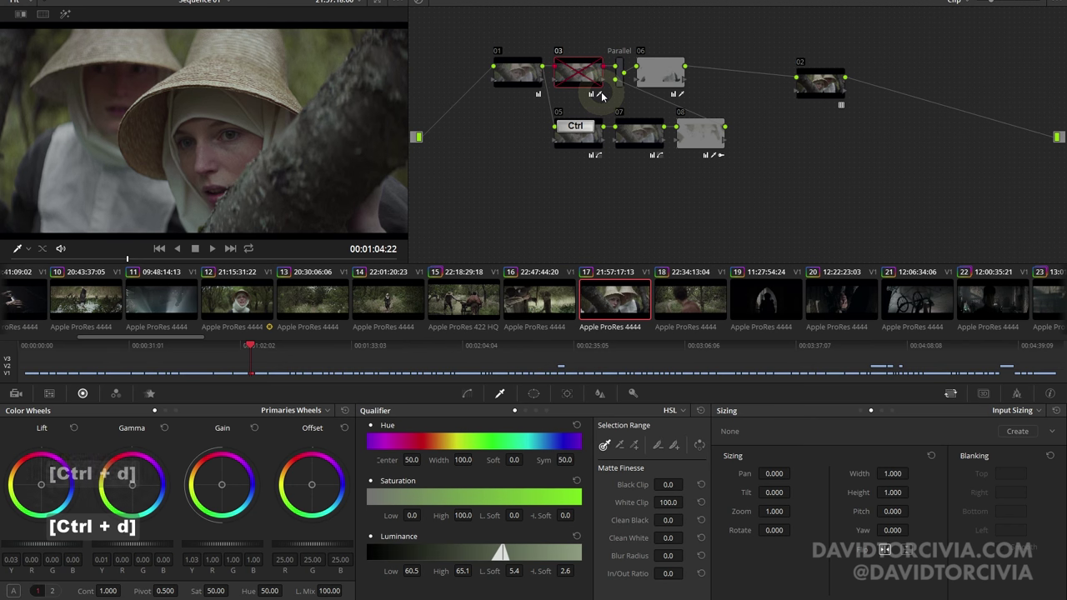
pyautogui.hotkey('ctrl', 'd')
pyautogui.hotkey('ctrl', 'd')
pyautogui.hotkey('ctrl', 'd')
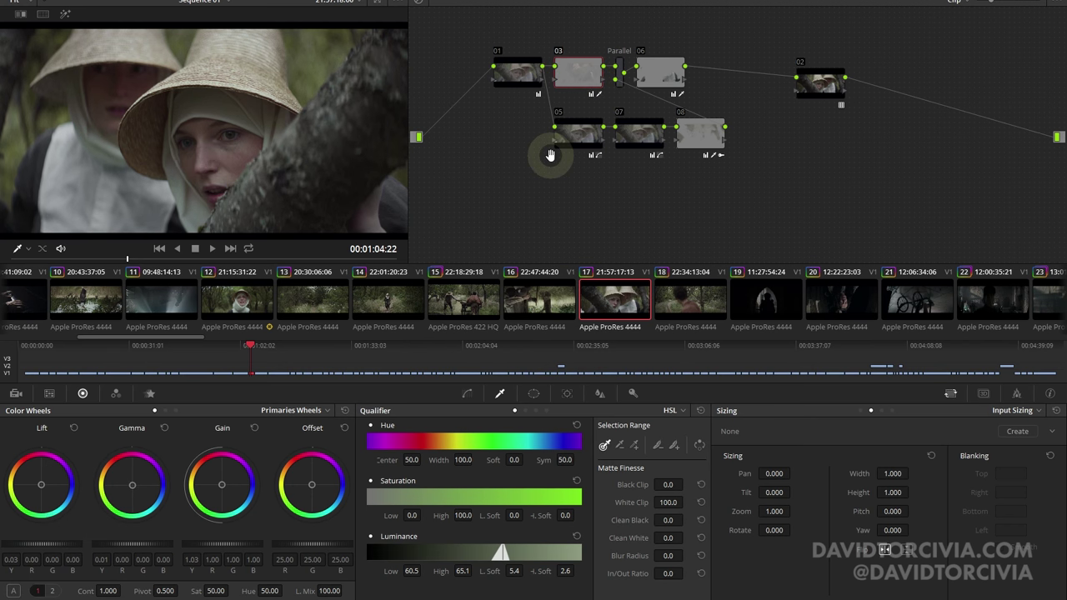
pyautogui.hotkey('shift', 'h')
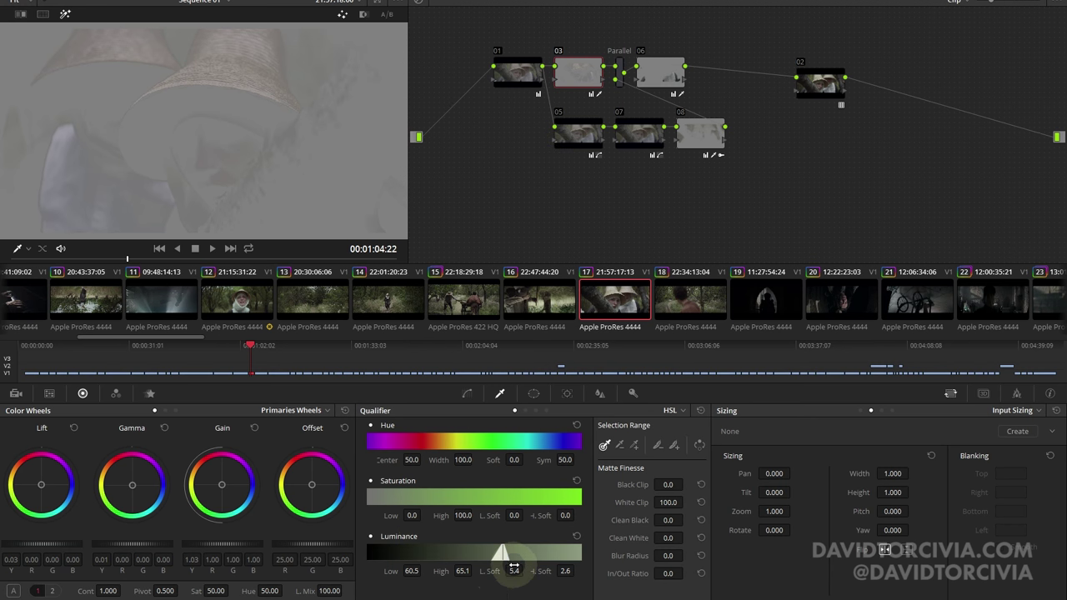
pyautogui.hotkey('ctrl', 'd')
pyautogui.hotkey('ctrl', 'd')
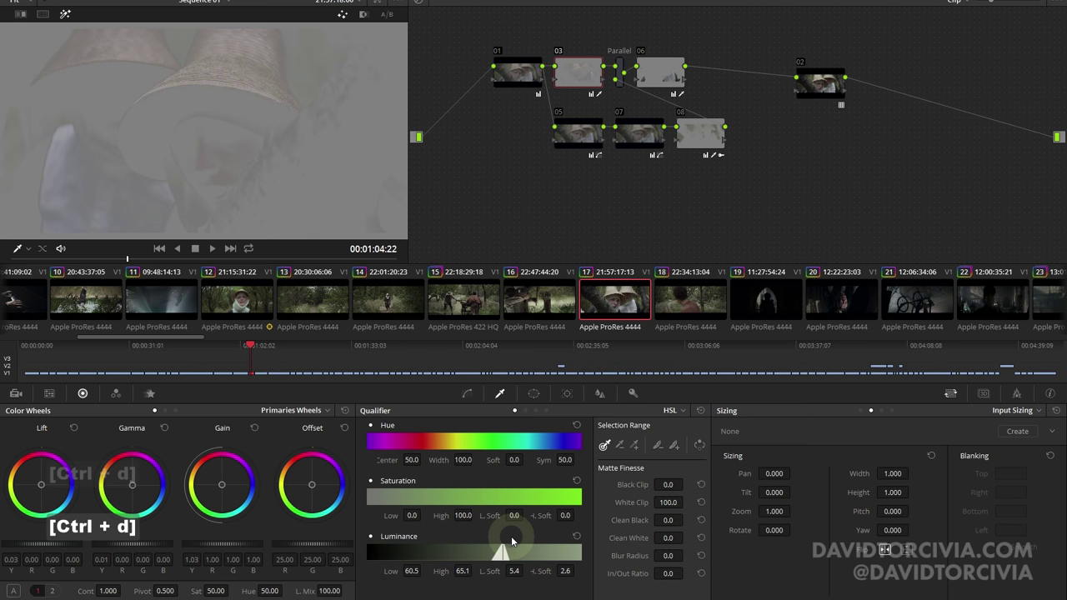
pyautogui.hotkey('ctrl', 'd')
pyautogui.hotkey('ctrl', 'd')
pyautogui.hotkey('ctrl', 'd')
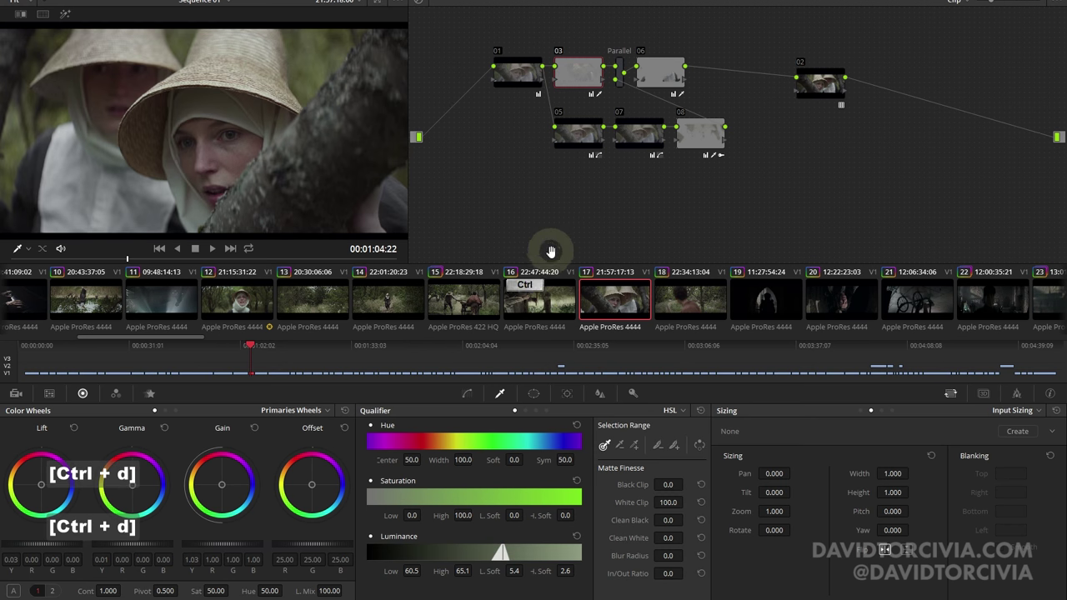
pyautogui.click(698, 298)
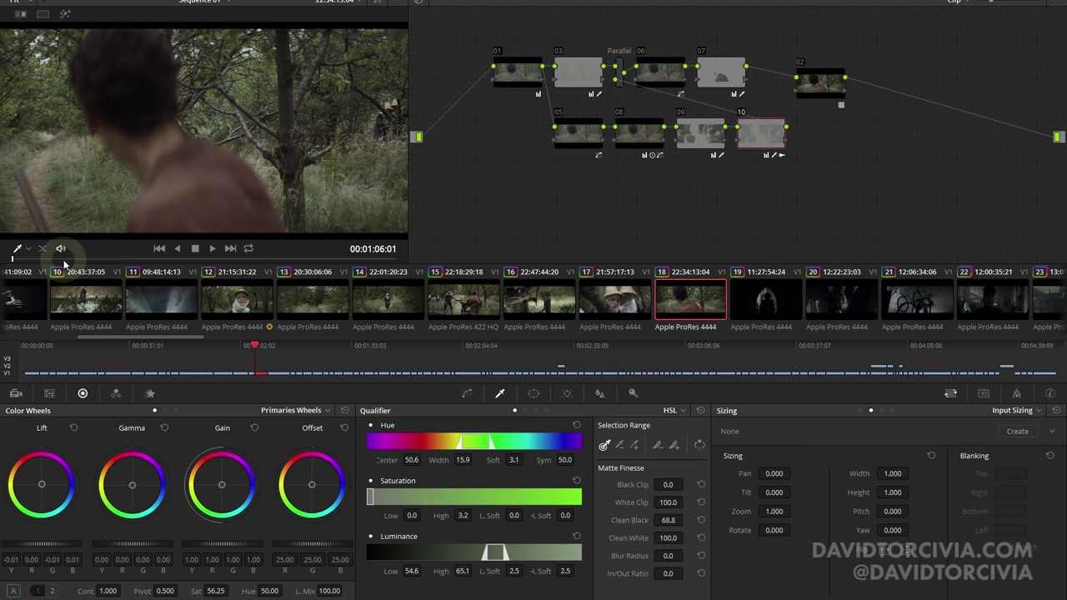
# Scrub clip 18 and compare its nodes 07 and 09 off and on.
pyautogui.moveTo(65, 262); pyautogui.dragTo(246, 240)
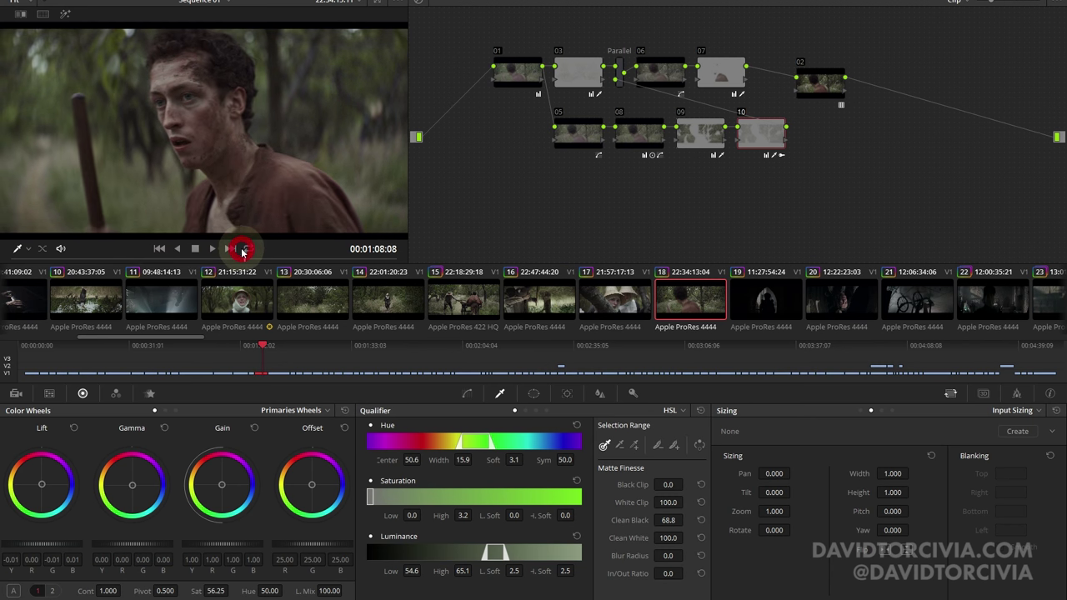
pyautogui.click(720, 73)
pyautogui.hotkey('ctrl', 'd')
pyautogui.hotkey('ctrl', 'd')
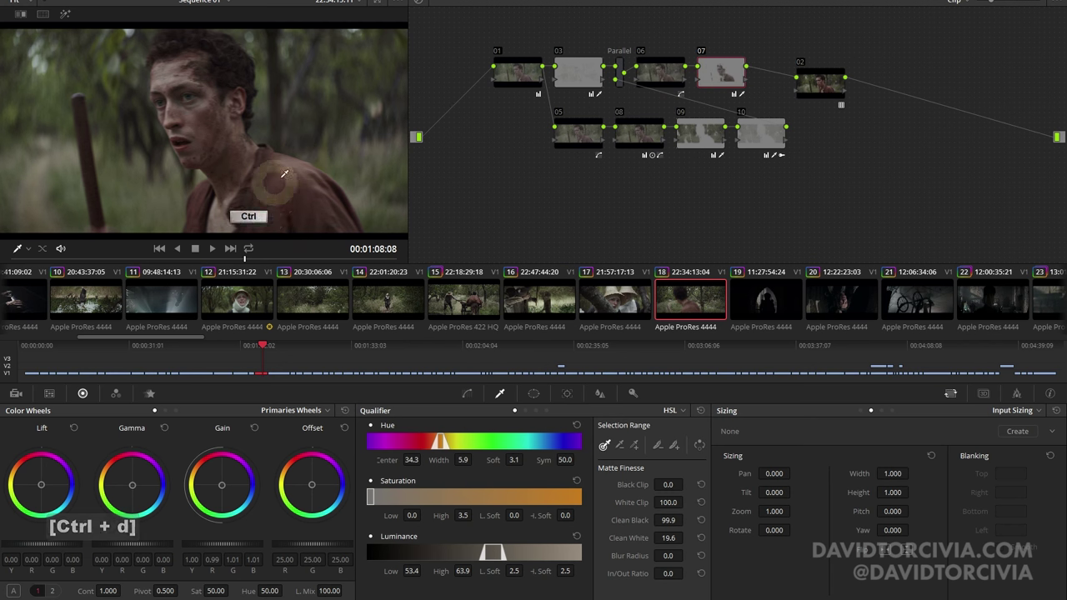
pyautogui.moveTo(295, 262)
pyautogui.mouseDown()
pyautogui.moveTo(317, 265)
pyautogui.moveTo(296, 263)
pyautogui.mouseUp()
pyautogui.click(709, 142)
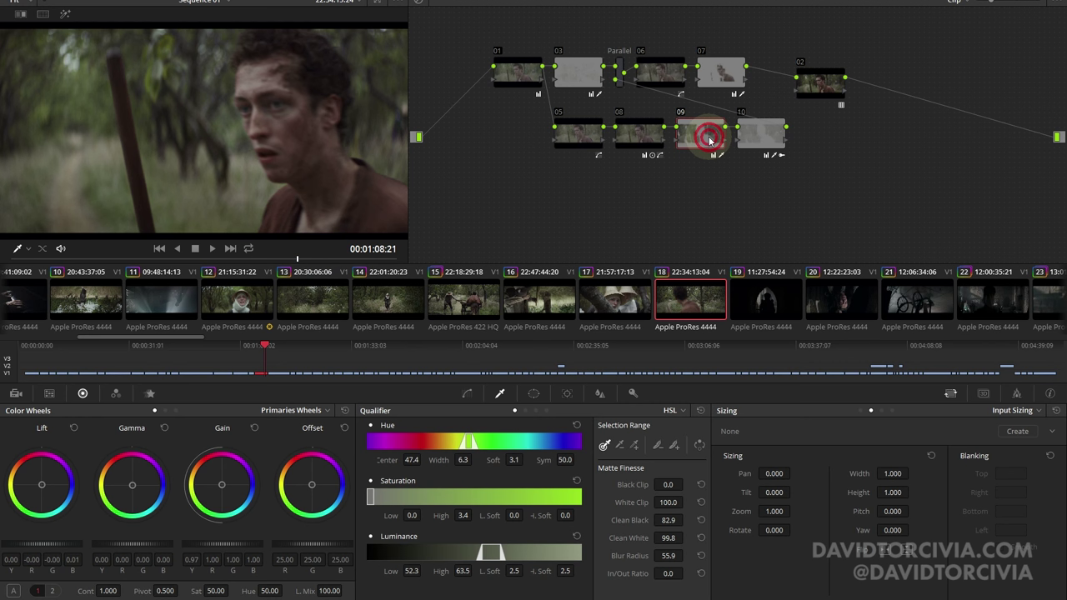
pyautogui.hotkey('ctrl', 'd')
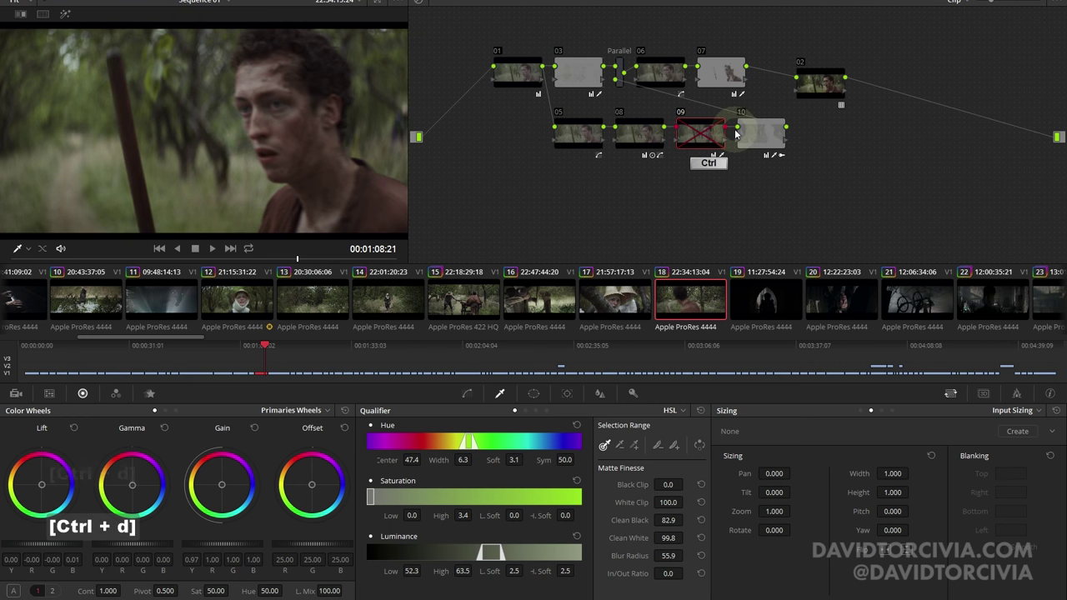
pyautogui.hotkey('ctrl', 'd')
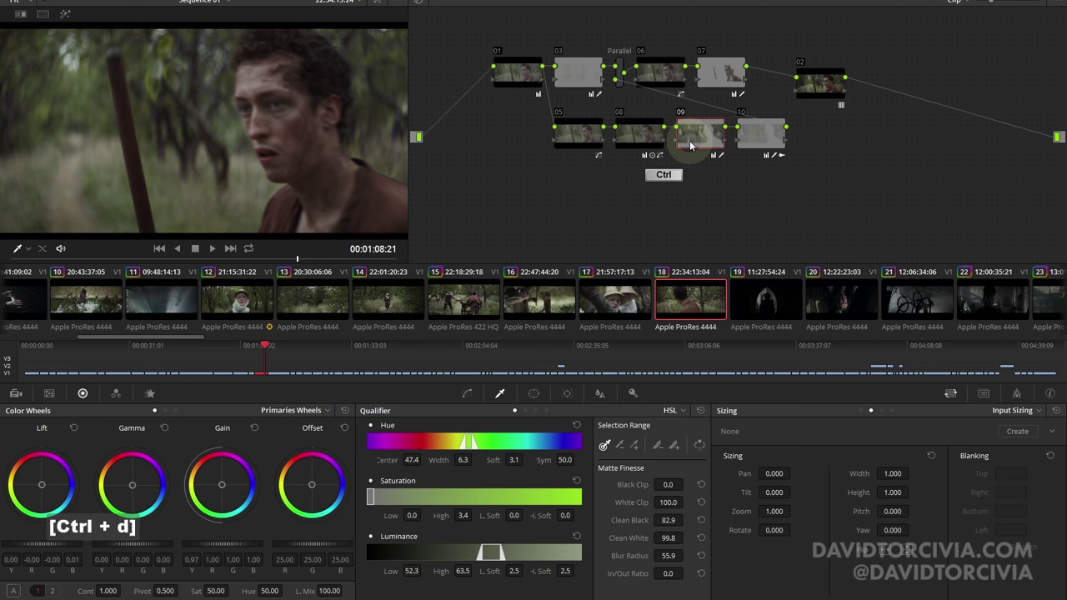
pyautogui.hotkey('ctrl', 'd')
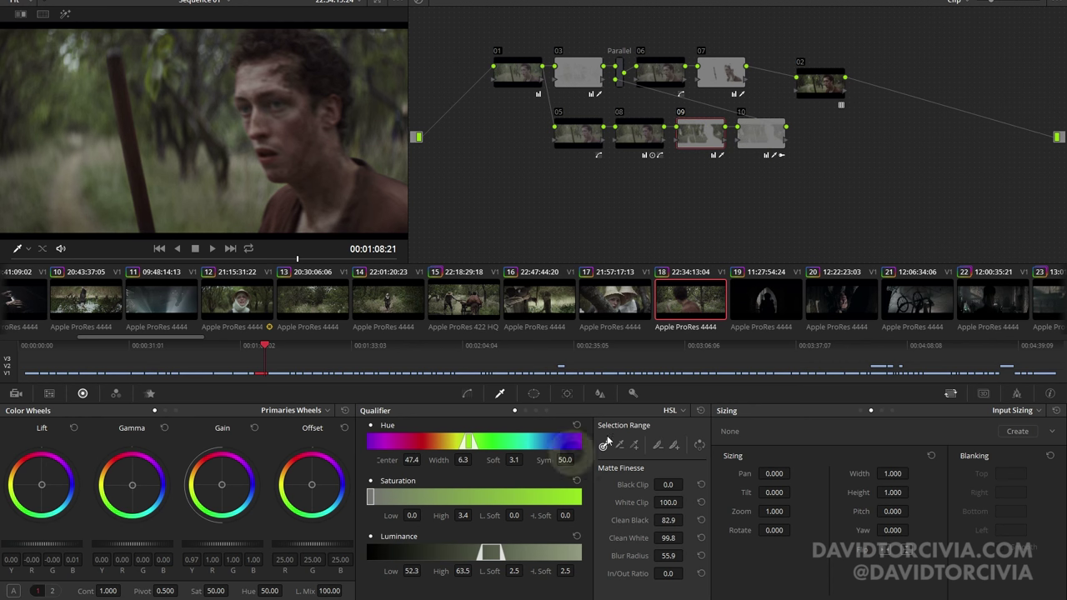
# Compare node 10 off and on, then load orchard clip 15.
pyautogui.click(758, 133)
pyautogui.hotkey('ctrl', 'd')
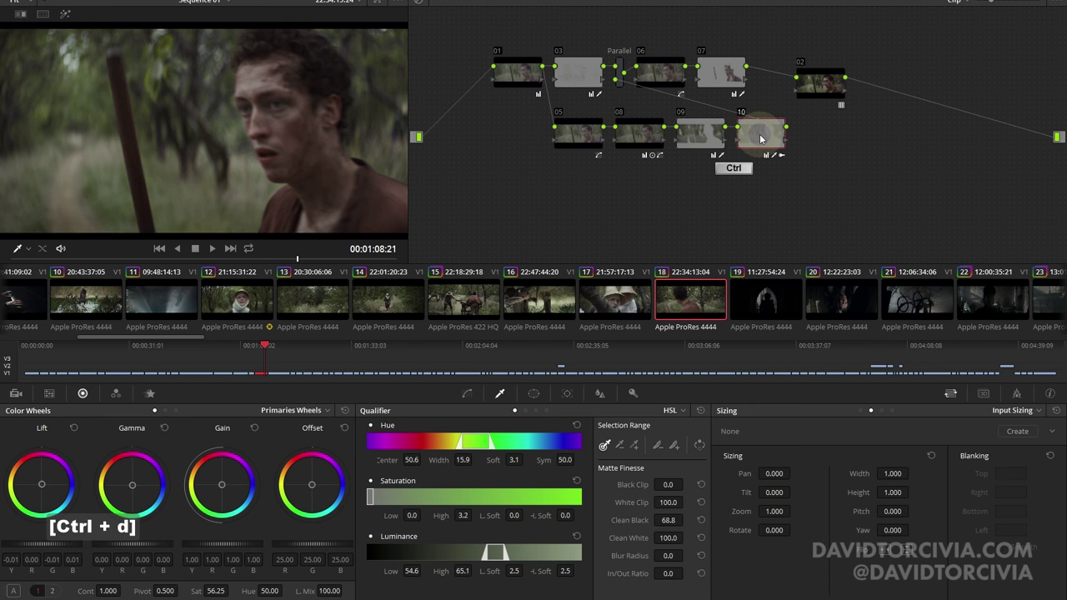
pyautogui.hotkey('ctrl', 'd')
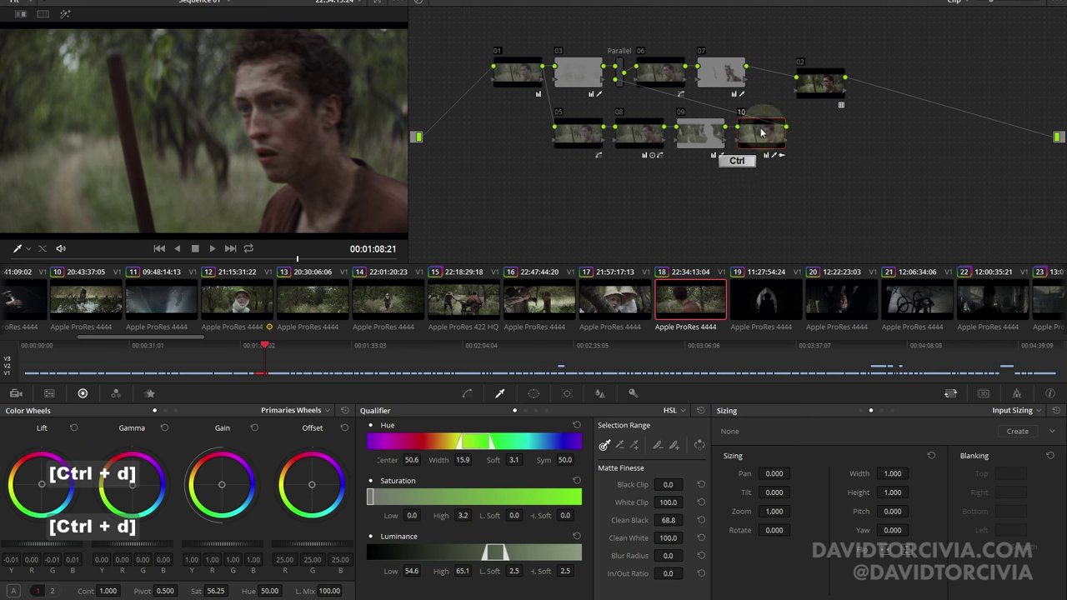
pyautogui.hotkey('ctrl', 'd')
pyautogui.hotkey('ctrl', 'd')
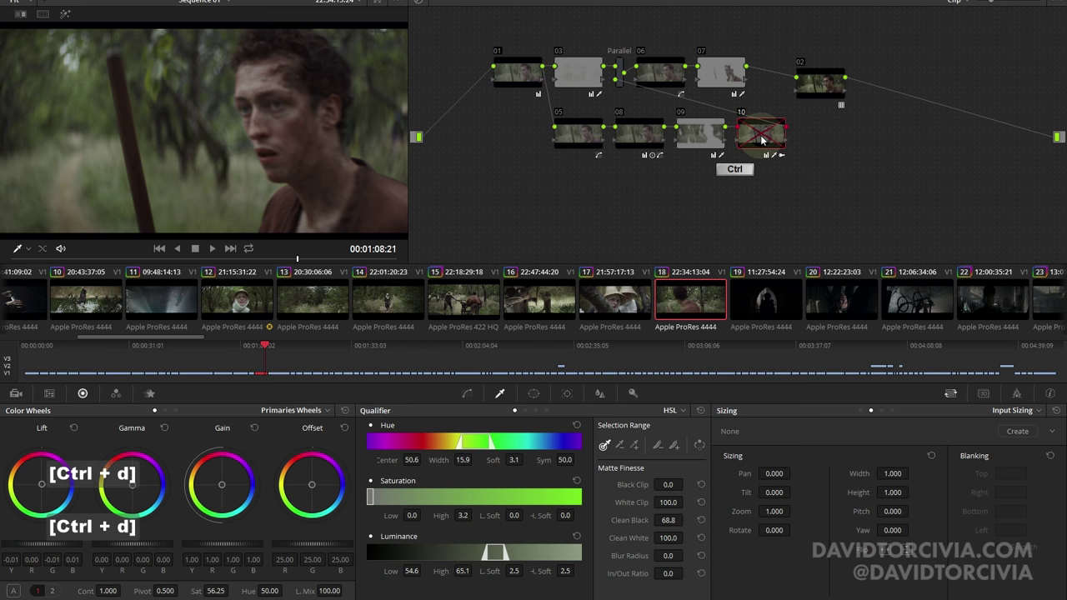
pyautogui.click(471, 308)
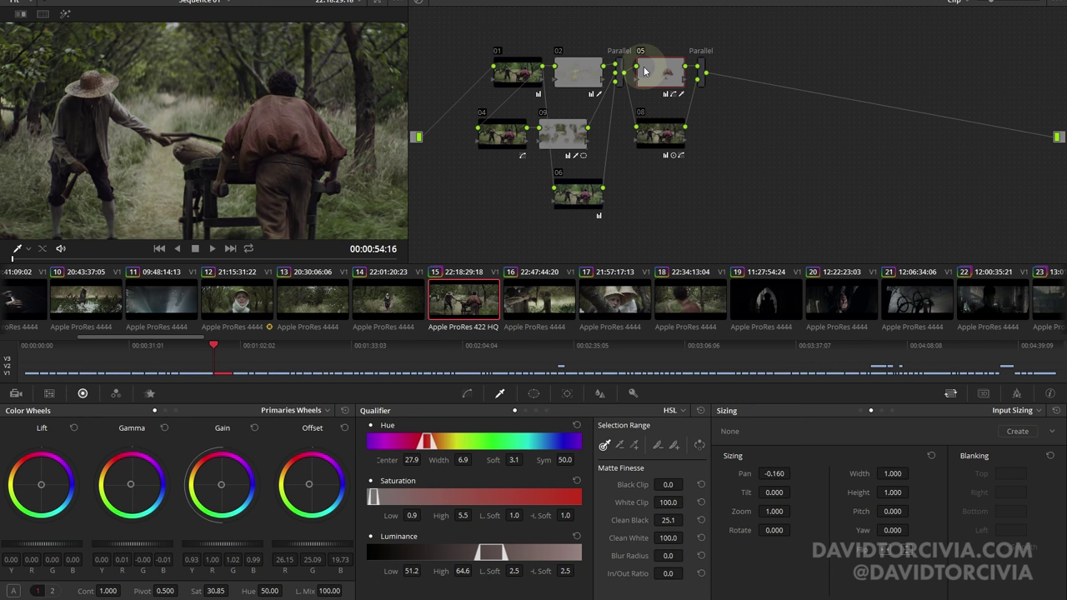
# Compare the red-shirt node 05 off and on, view its matte and curves, then reload clip 18.
pyautogui.hotkey('ctrl', 'd')
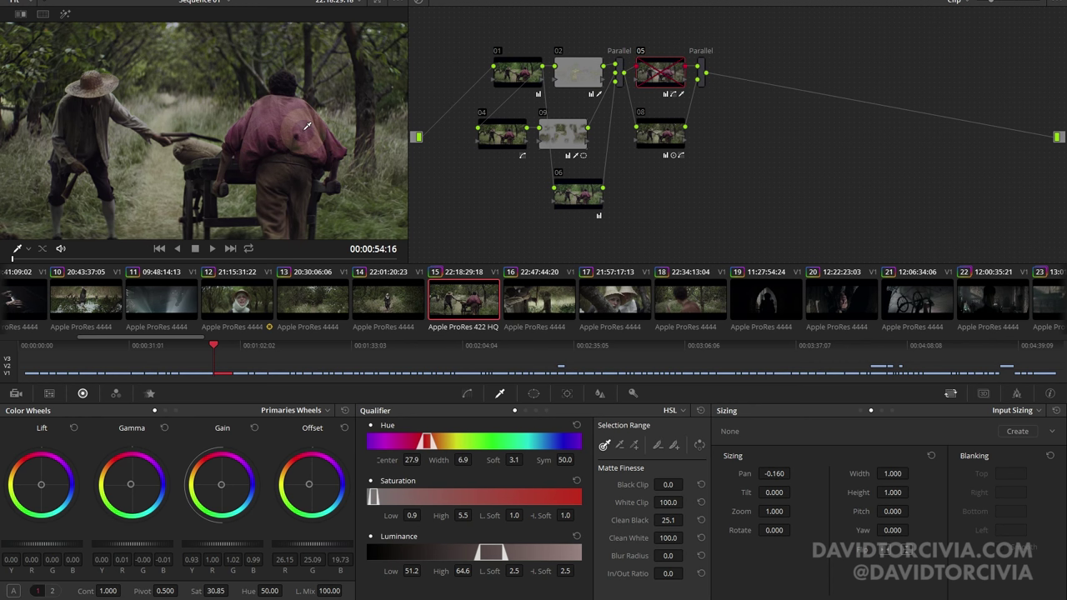
pyautogui.press('shift')
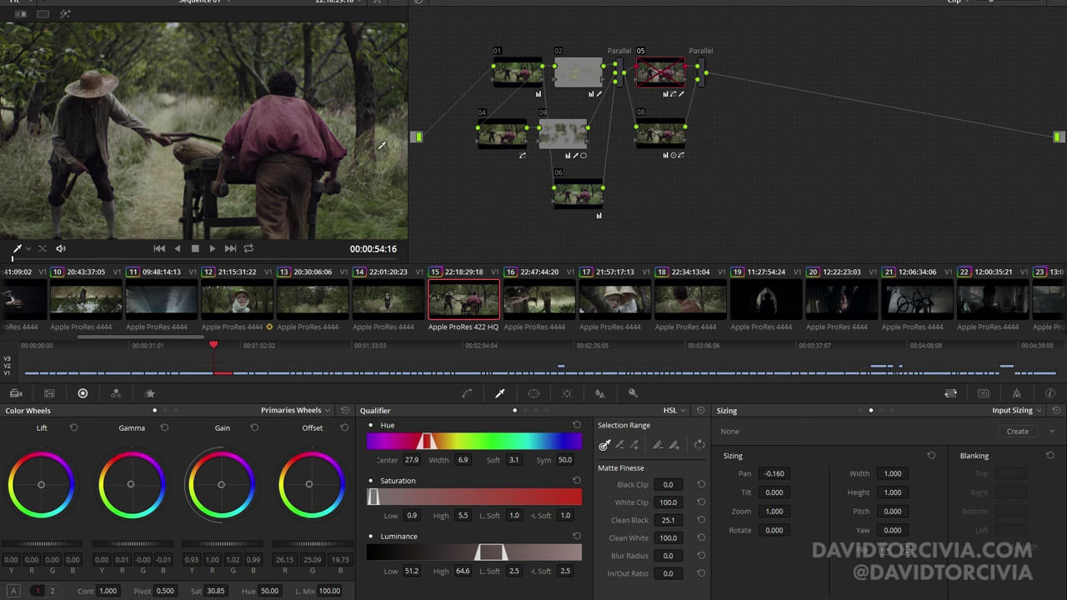
pyautogui.hotkey('ctrl', 'd')
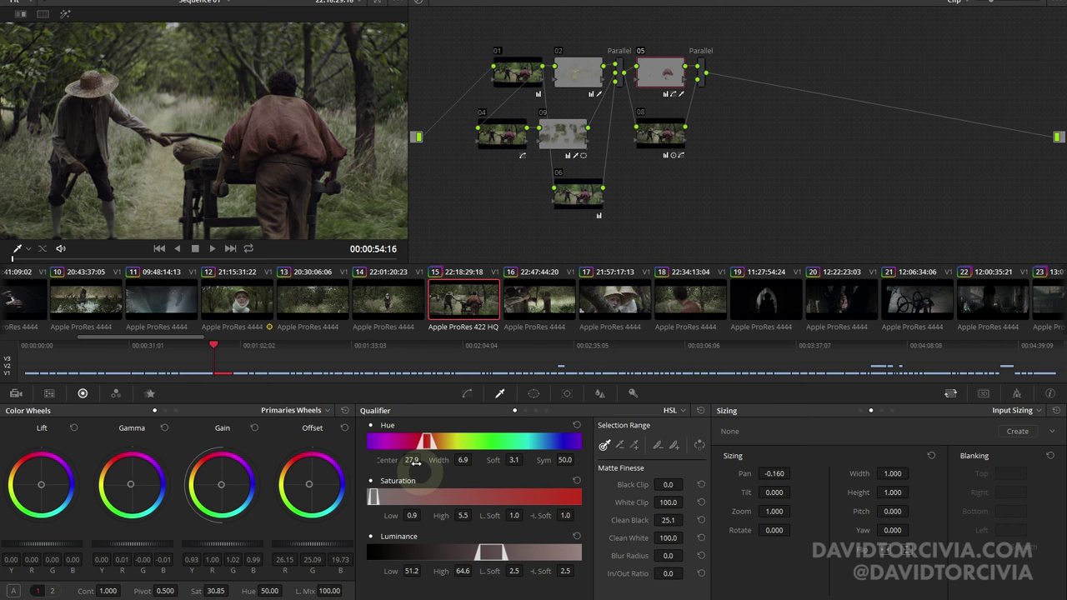
pyautogui.hotkey('shift', 'h')
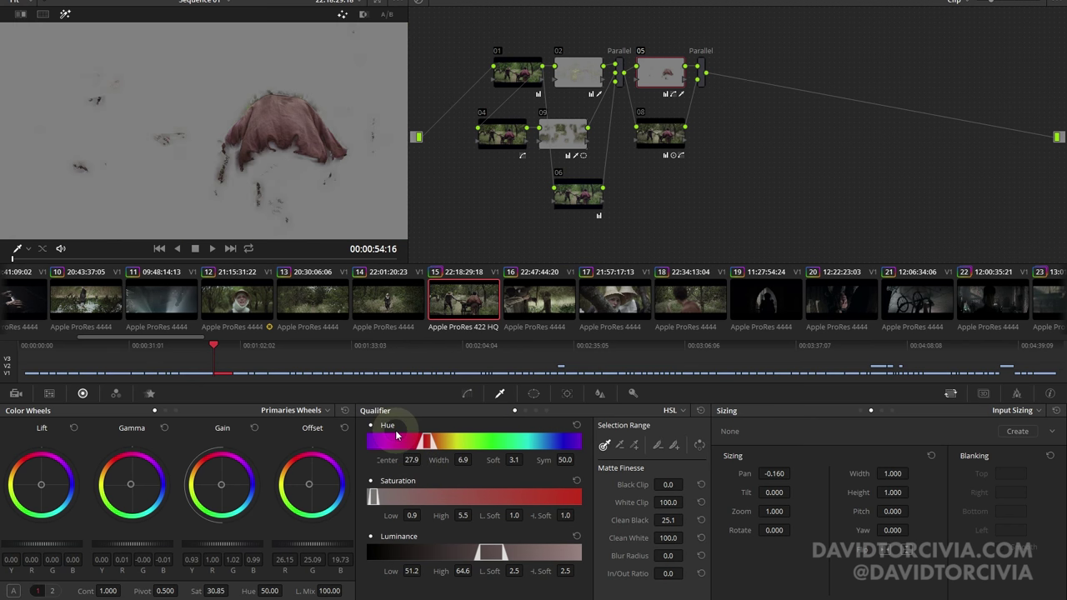
pyautogui.hotkey('shift', 'h')
pyautogui.click(466, 393)
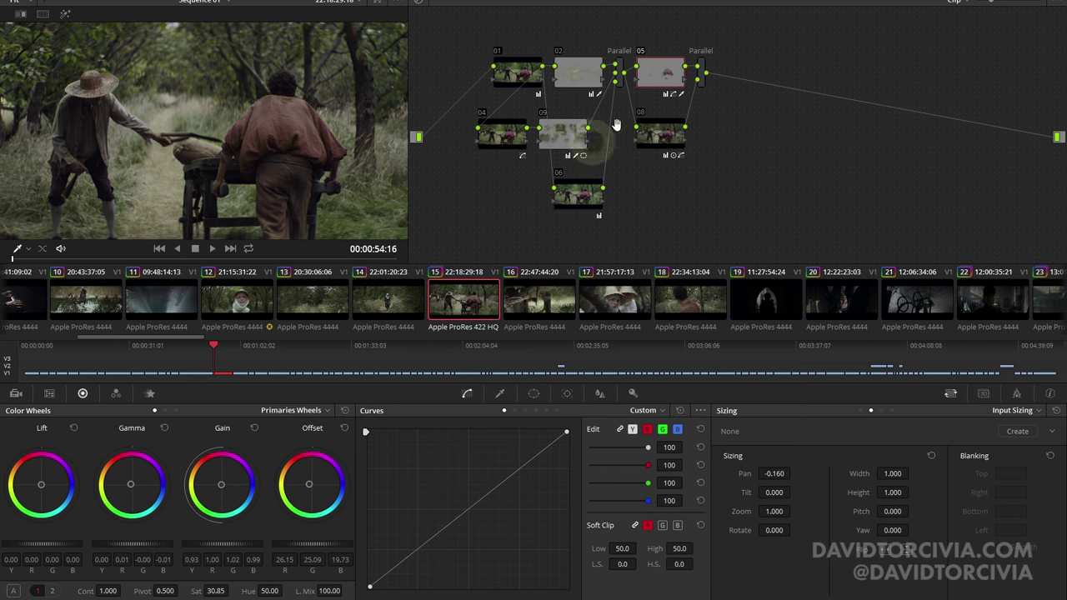
pyautogui.hotkey('ctrl', 'd')
pyautogui.hotkey('ctrl', 'd')
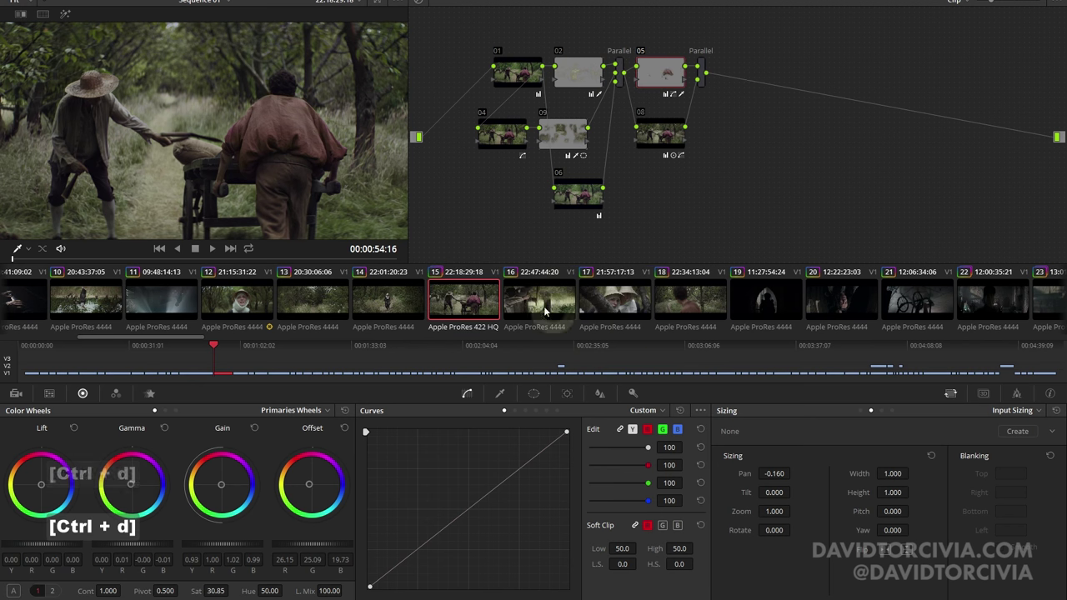
pyautogui.click(709, 305)
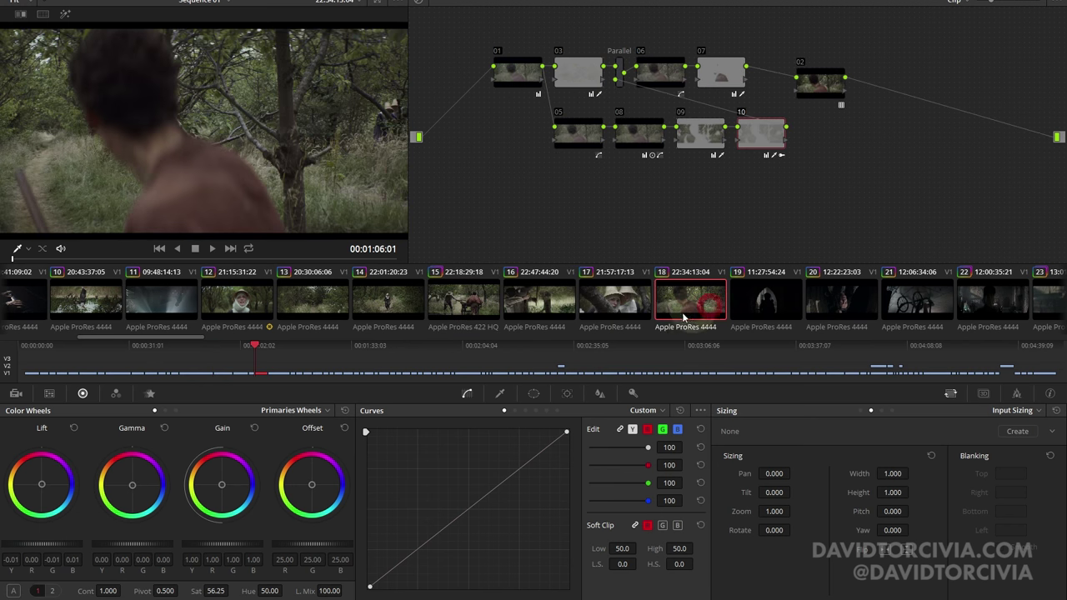
# Select clip 25, the cocoon shot, and add it to a new group.
pyautogui.scroll(-5, 478, 306)
pyautogui.click(492, 298)
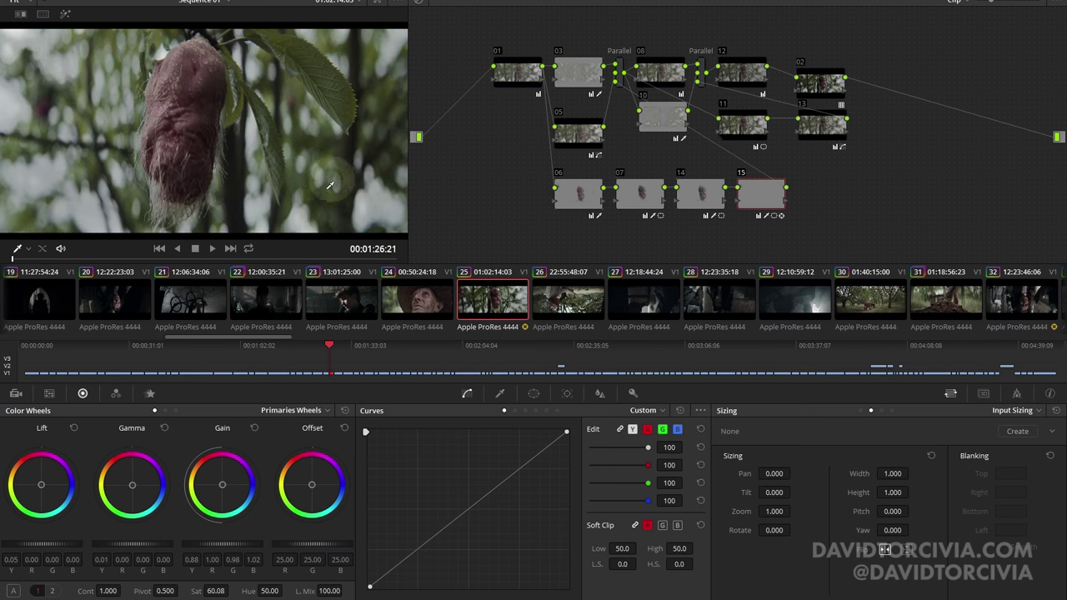
pyautogui.rightClick(491, 297)
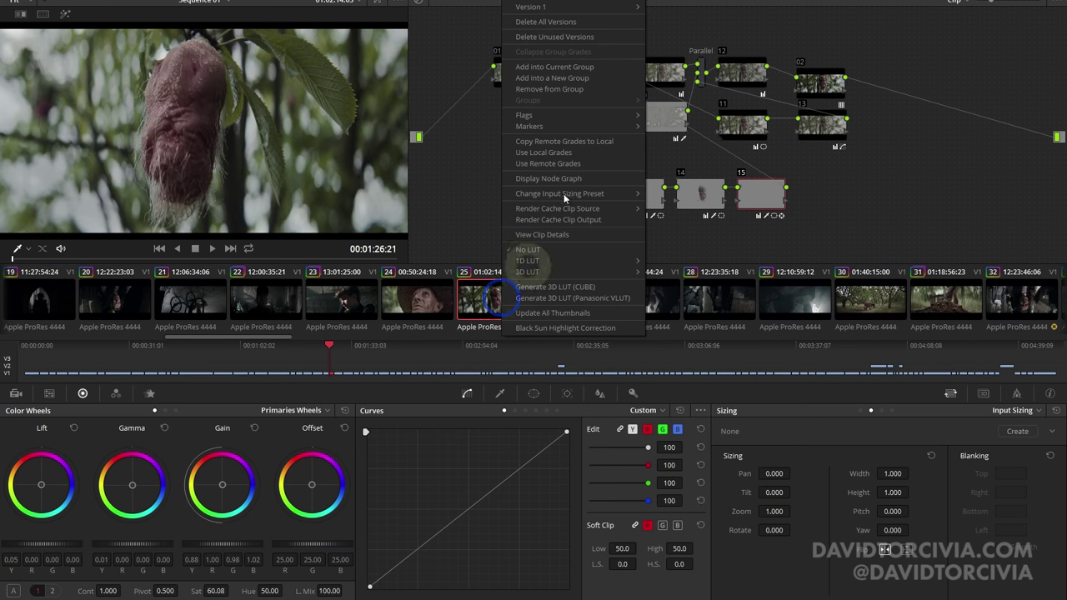
pyautogui.click(551, 78)
pyautogui.click(593, 310)
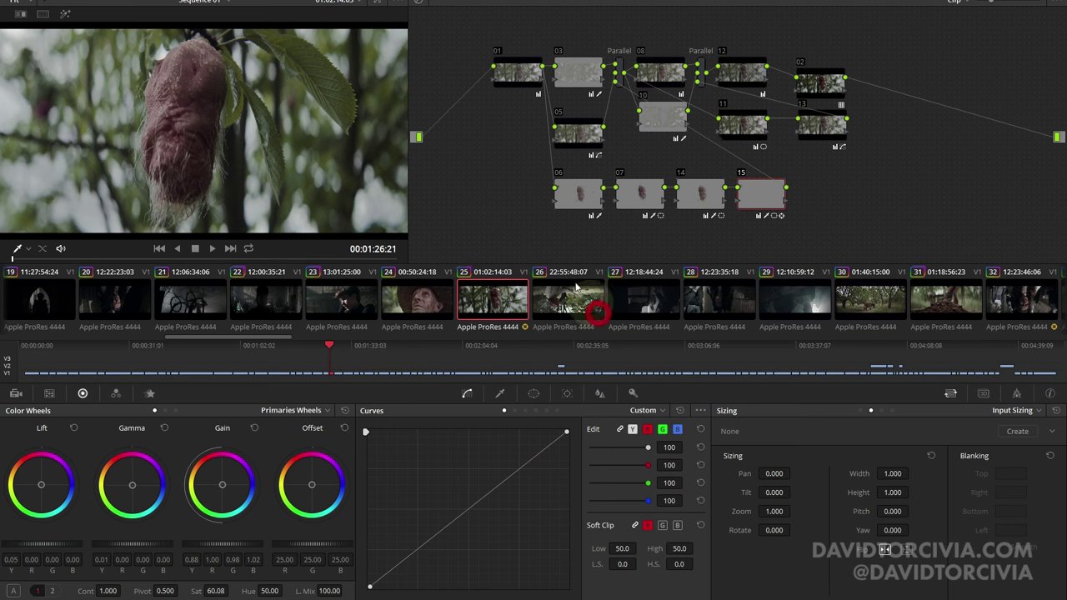
# Start a fresh single-node grade with the Arri Alexa LogC to Rec709 LUT on node 01.
pyautogui.rightClick(515, 151)
pyautogui.click(543, 159)
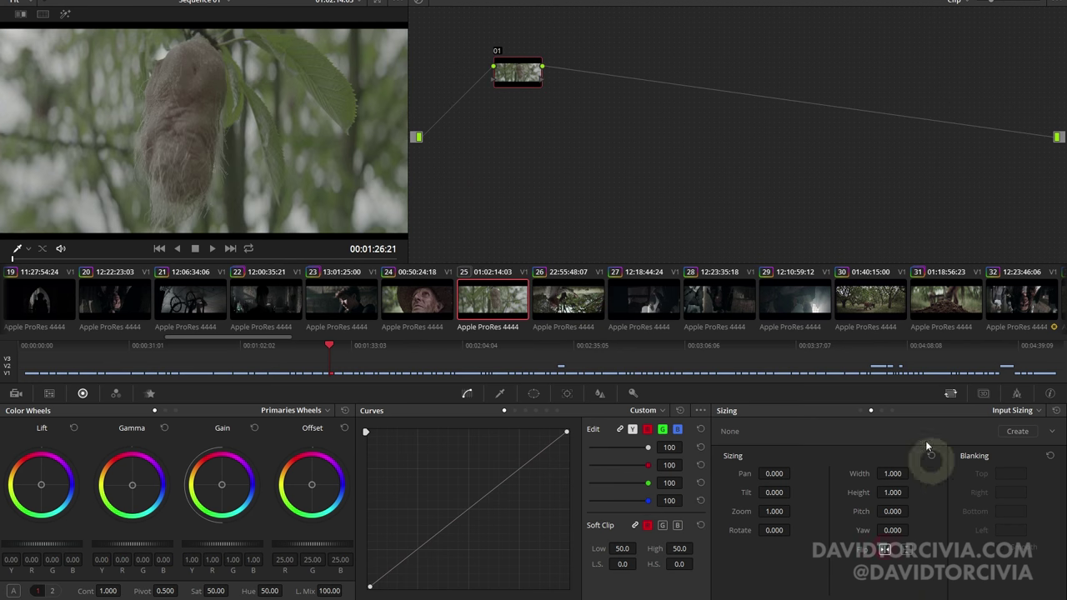
pyautogui.click(609, 106)
pyautogui.rightClick(528, 70)
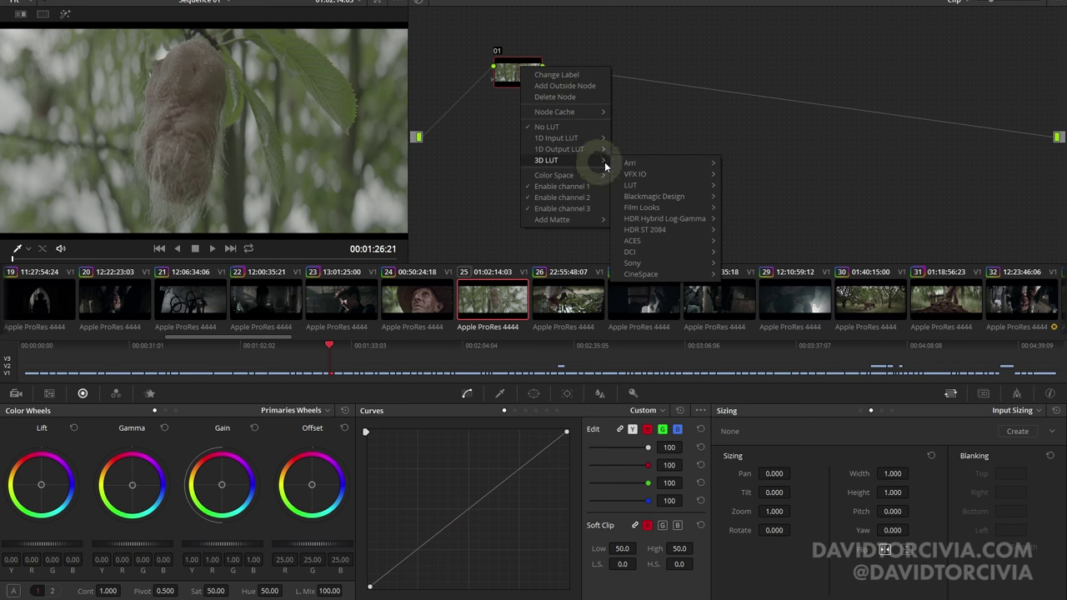
pyautogui.click(740, 165)
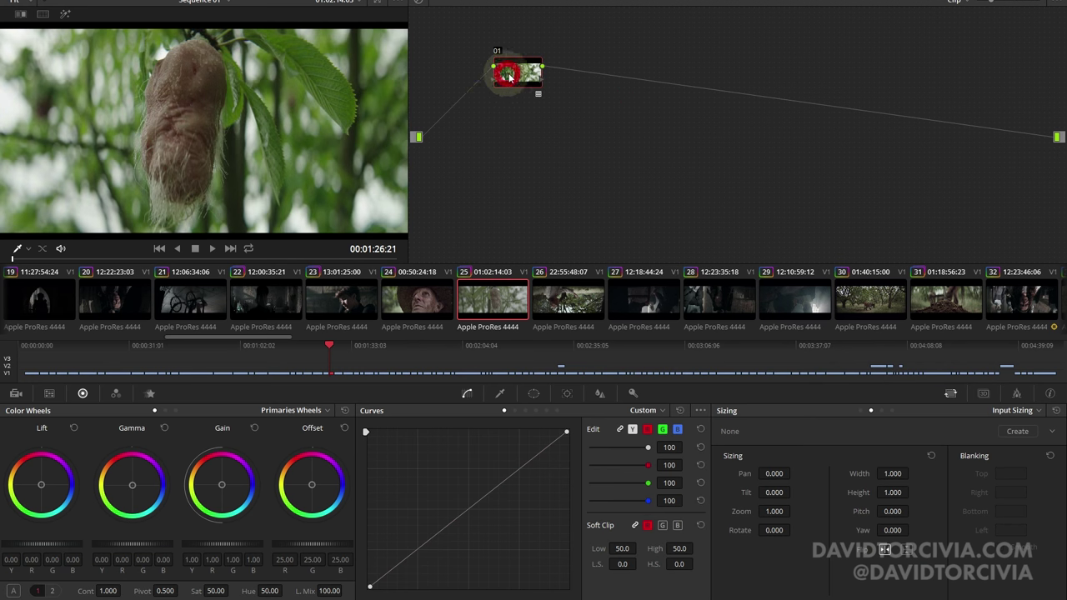
pyautogui.moveTo(508, 75); pyautogui.dragTo(732, 101)
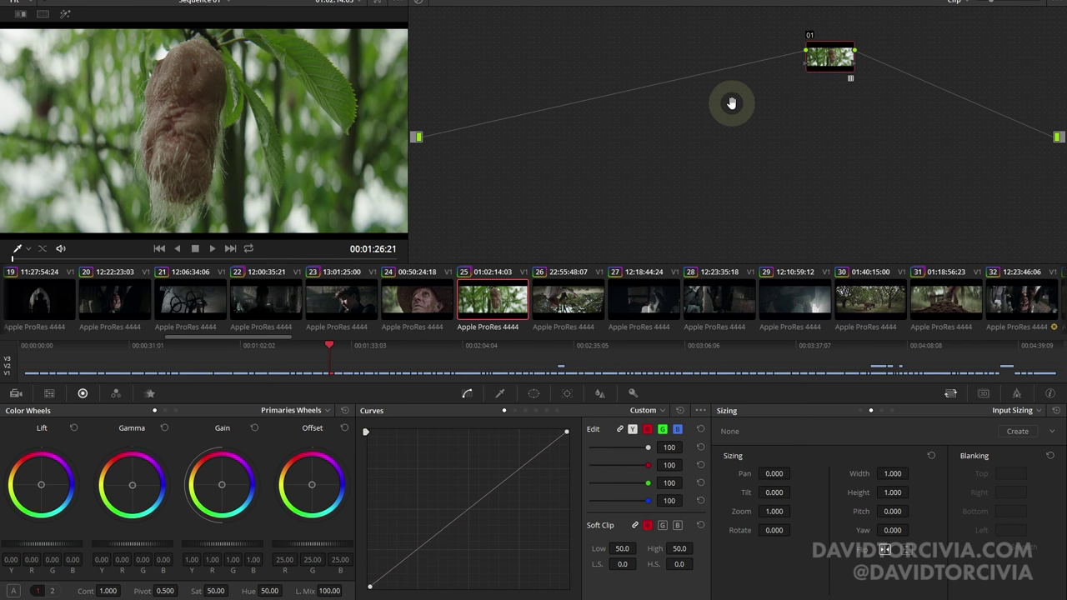
# Copy the earlier multi-node grade and paste it into a new node 02 on the LUT version.
pyautogui.rightClick(506, 307)
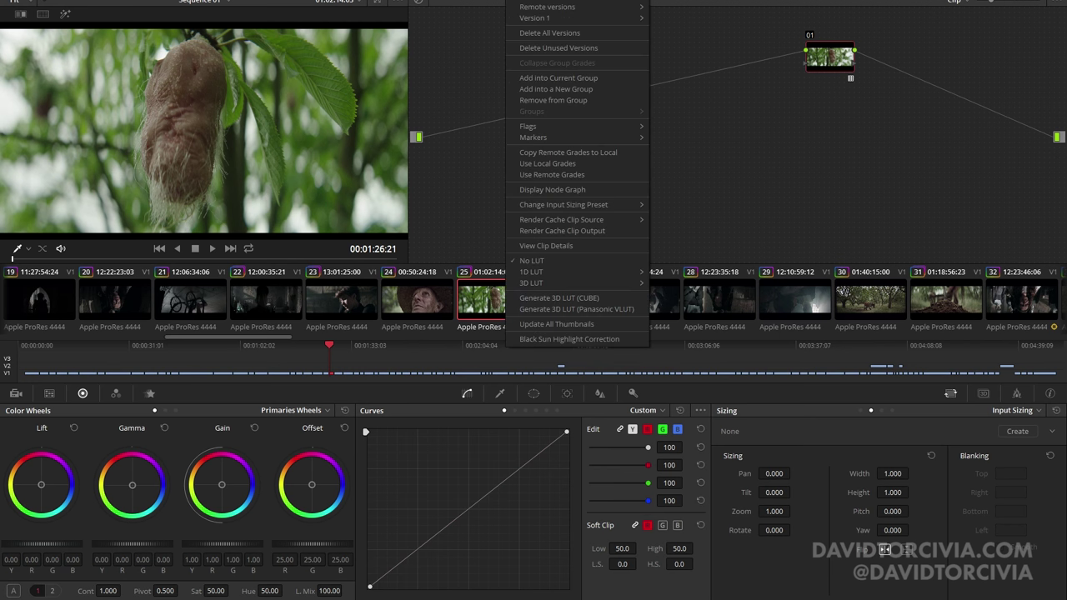
pyautogui.click(671, 2)
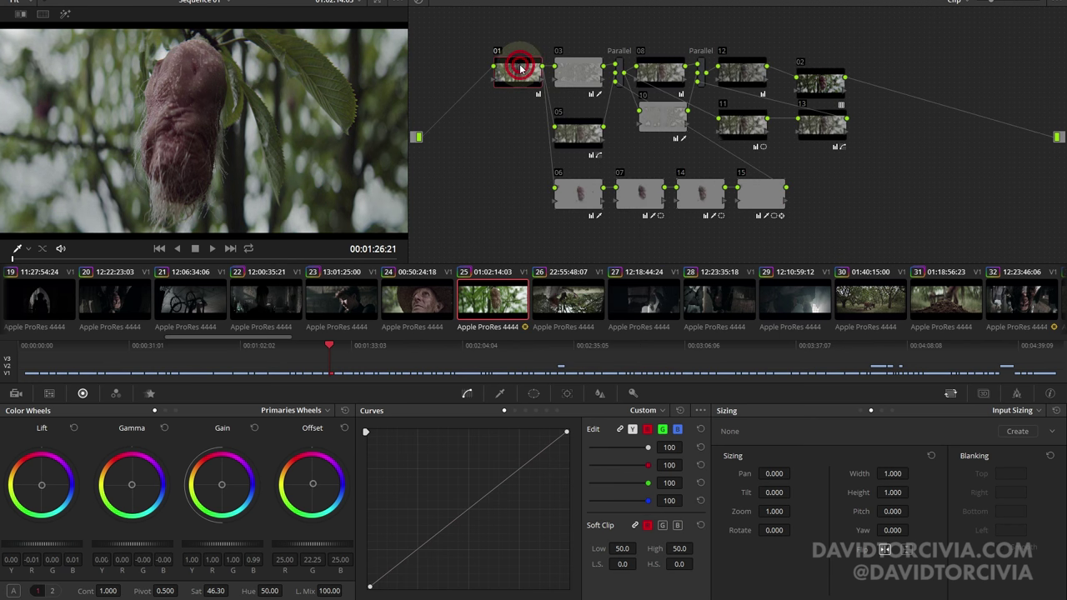
pyautogui.hotkey('ctrl', 'c')
pyautogui.rightClick(505, 304)
pyautogui.moveTo(616, 6)
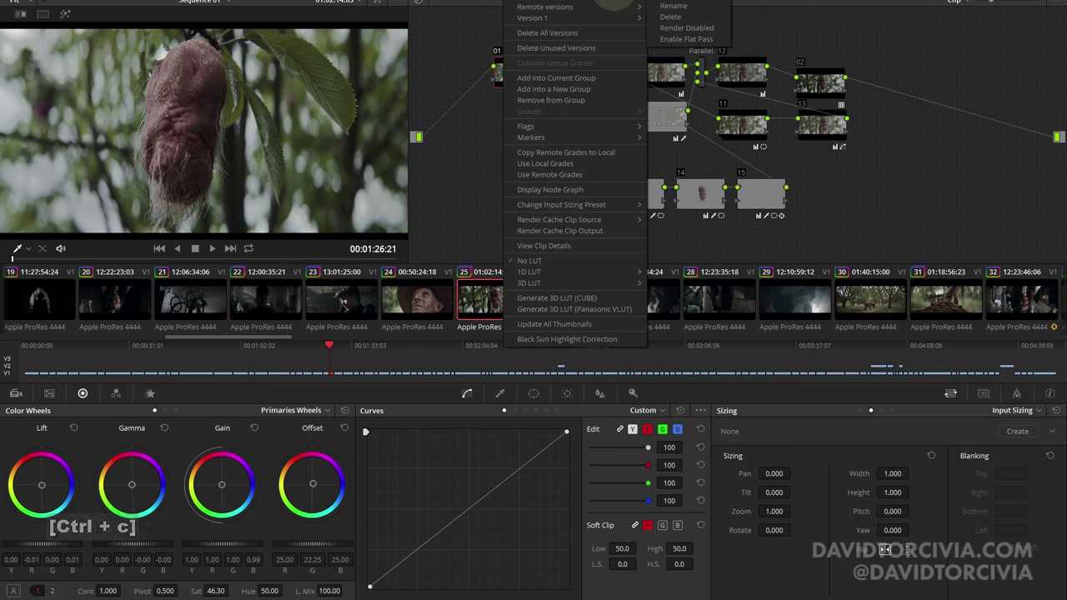
pyautogui.click(664, 2)
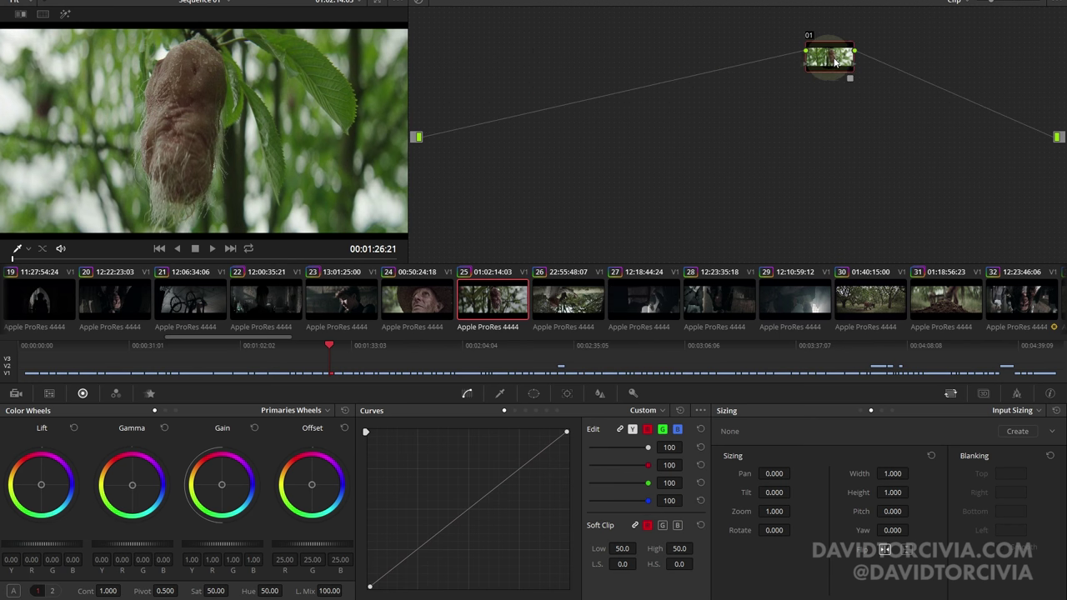
pyautogui.hotkey('shift', 's')
pyautogui.hotkey('ctrl', 'v')
pyautogui.moveTo(829, 108); pyautogui.dragTo(548, 86)
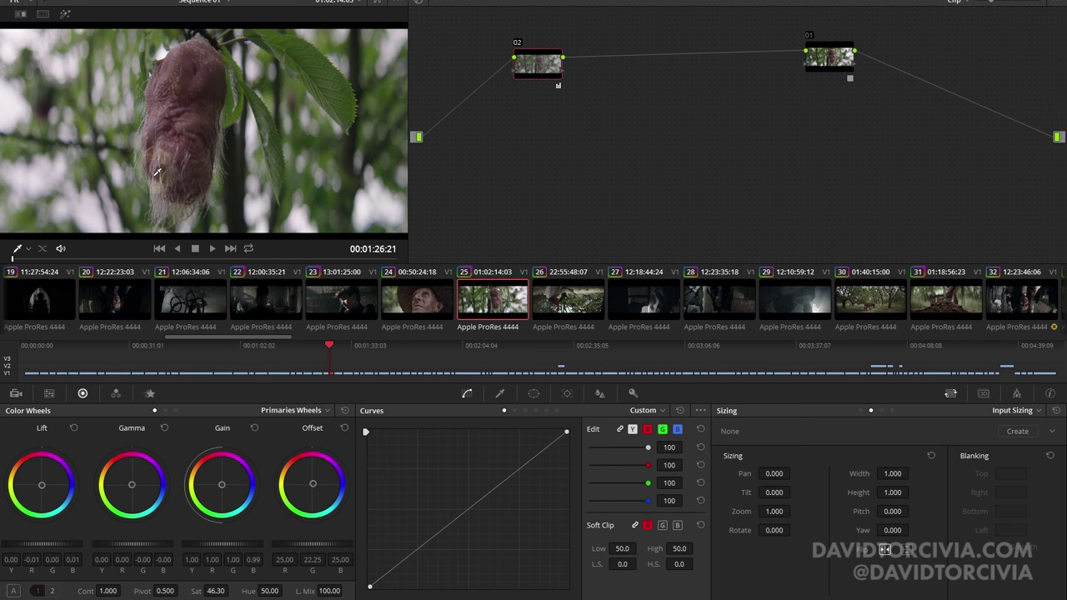
# Load the full saved grade version onto the pod clip.
pyautogui.rightClick(483, 300)
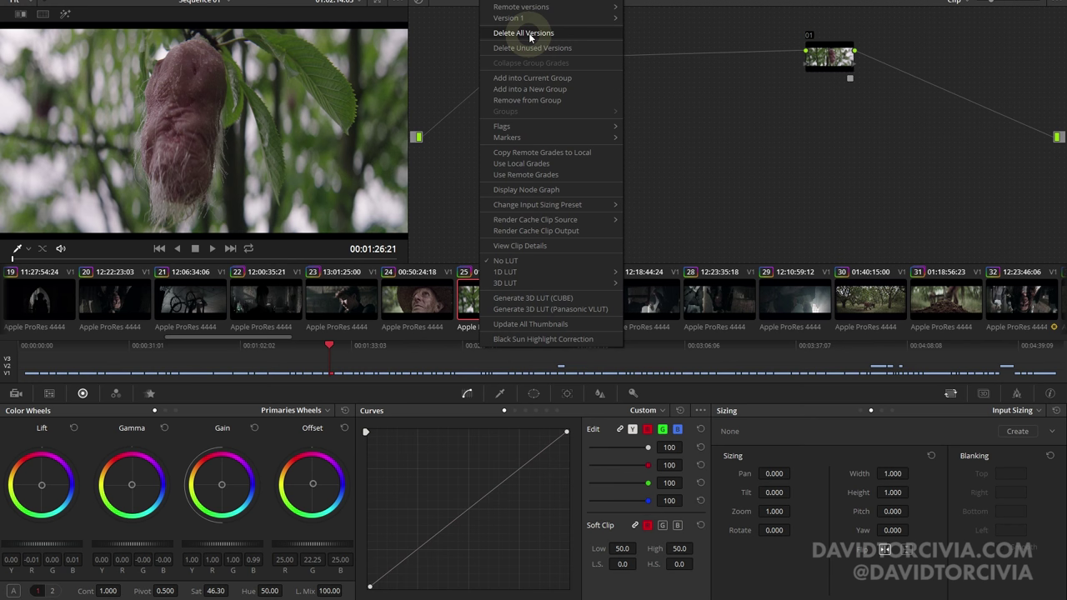
pyautogui.press('Escape')
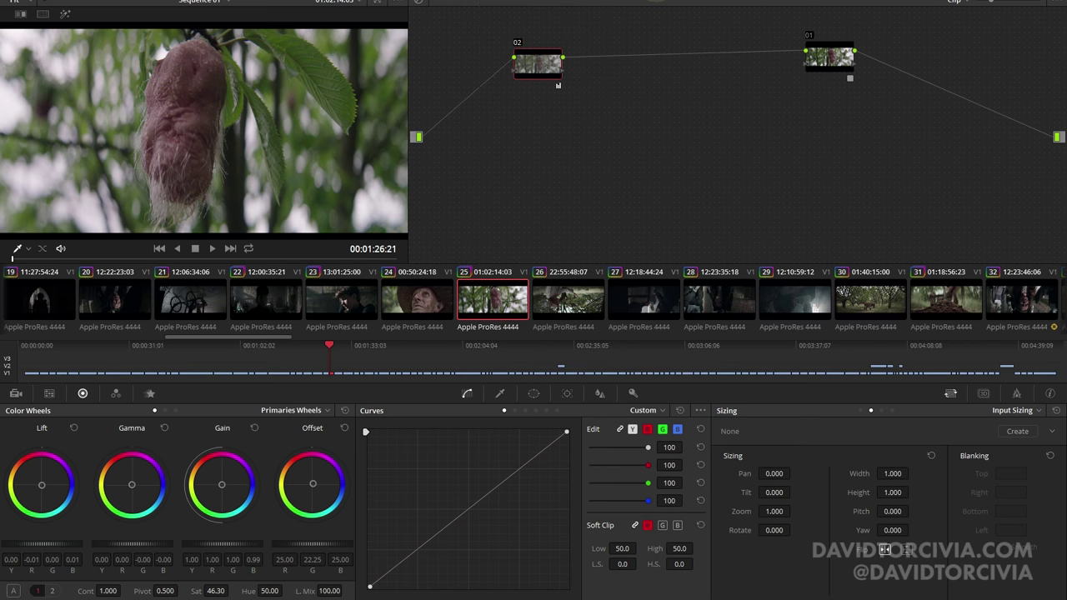
pyautogui.rightClick(503, 300)
pyautogui.click(671, 1)
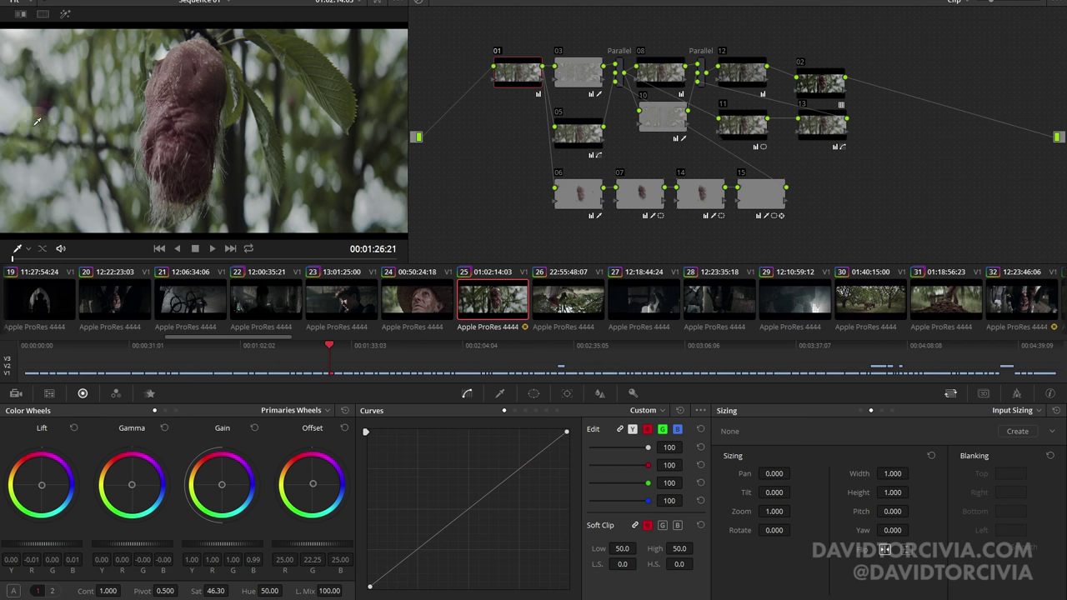
pyautogui.click(160, 260)
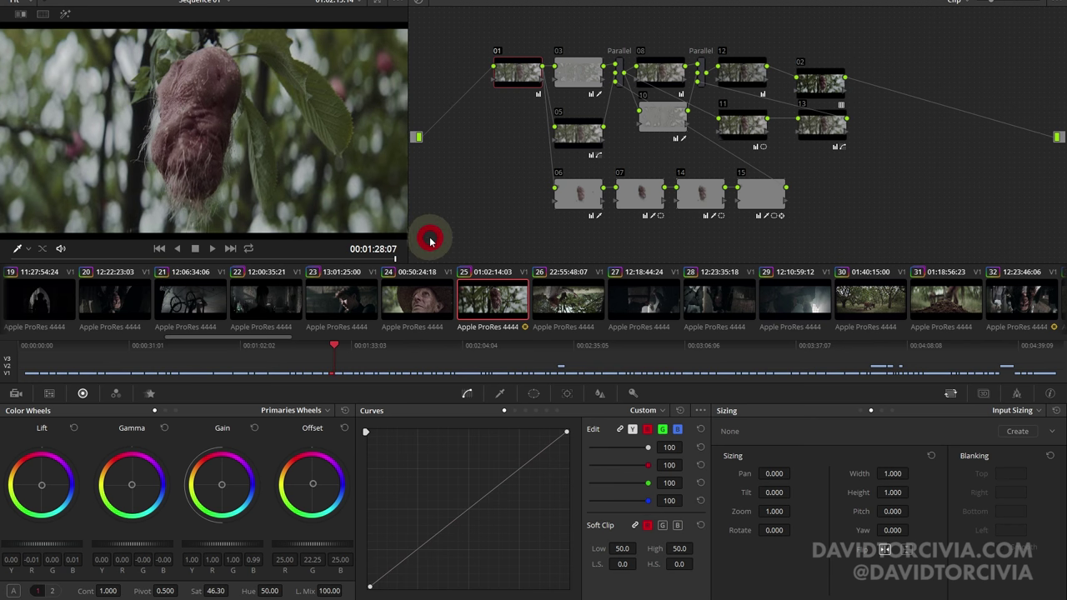
pyautogui.moveTo(84, 236); pyautogui.dragTo(11, 237)
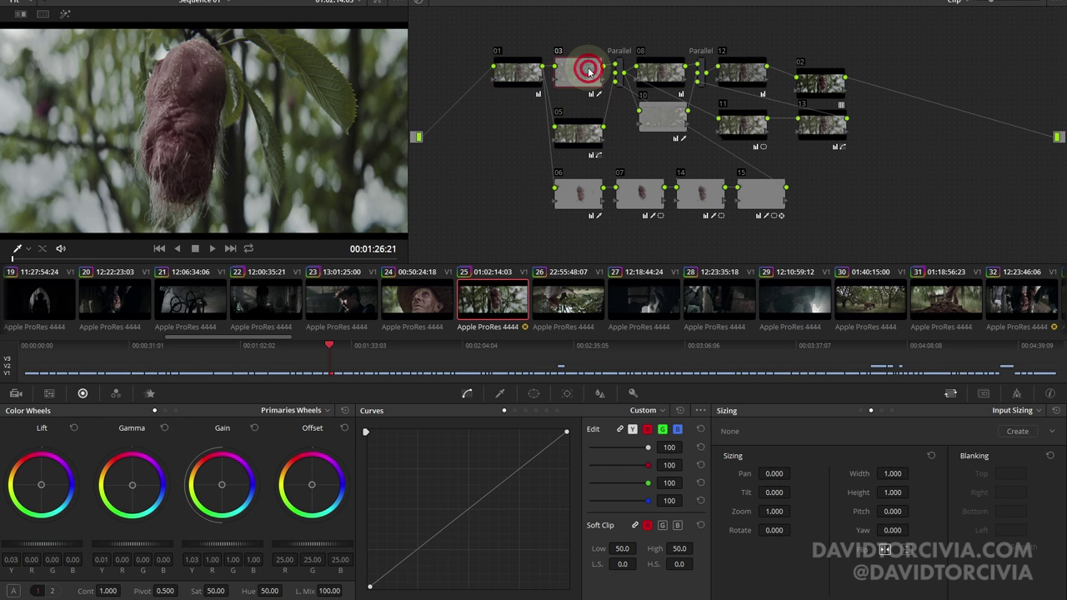
pyautogui.hotkey('ctrl', 'd')
pyautogui.hotkey('ctrl', 'd')
pyautogui.hotkey('ctrl', 'd')
pyautogui.hotkey('ctrl', 'd')
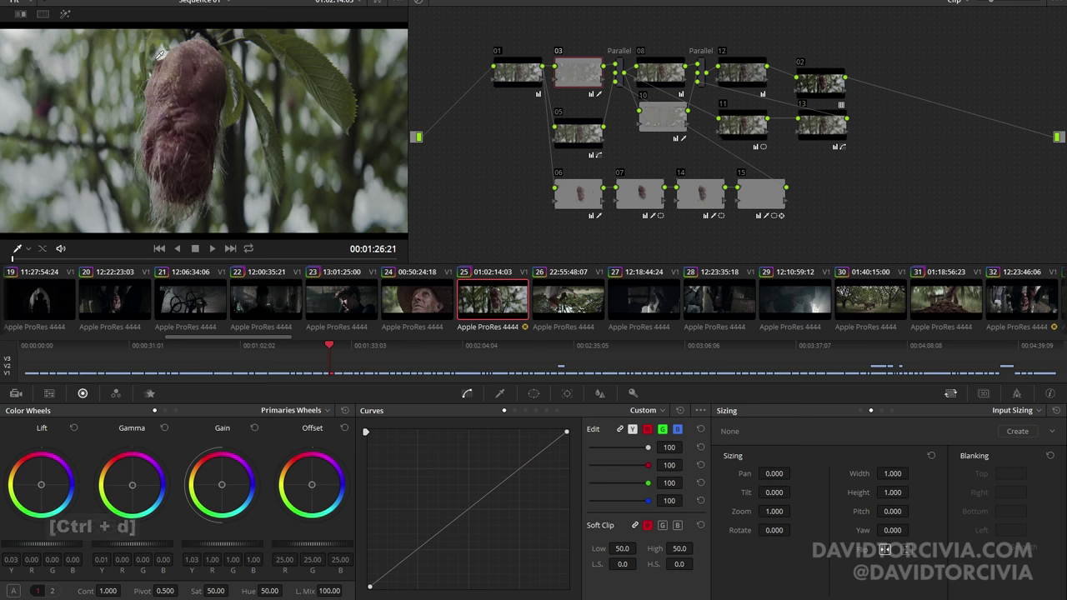
pyautogui.click(581, 193)
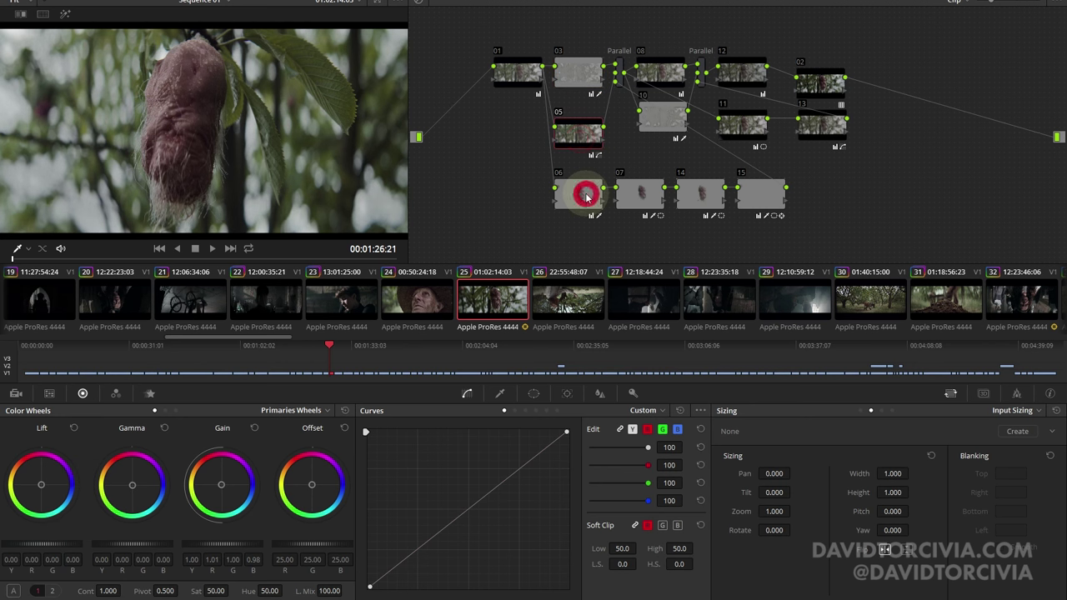
pyautogui.hotkey('ctrl', 'd')
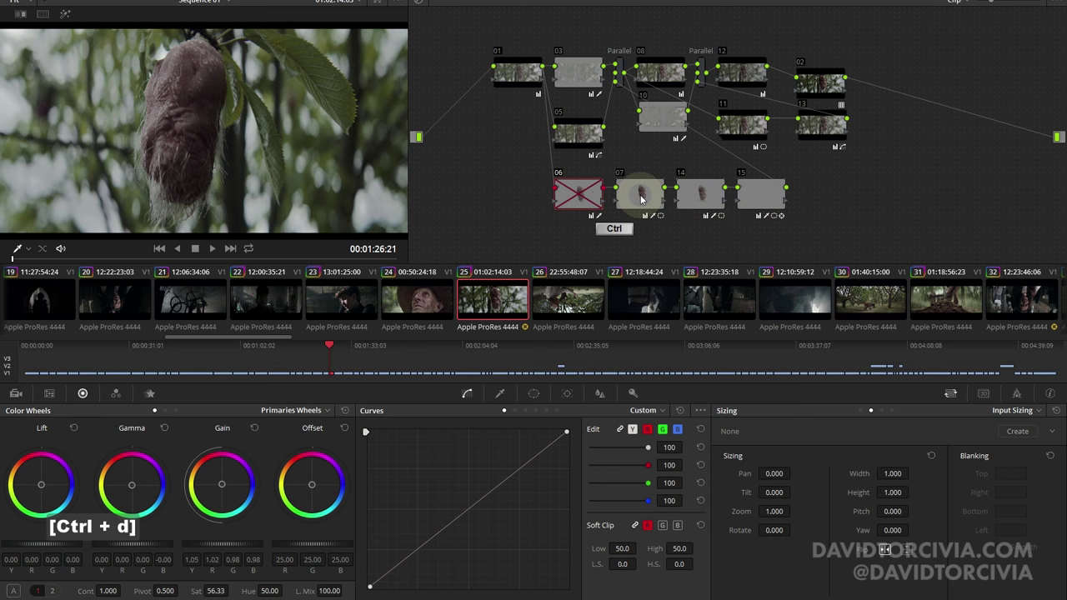
pyautogui.hotkey('ctrl', 'd')
pyautogui.click(640, 198)
pyautogui.hotkey('ctrl', 'd')
pyautogui.hotkey('ctrl', 'd')
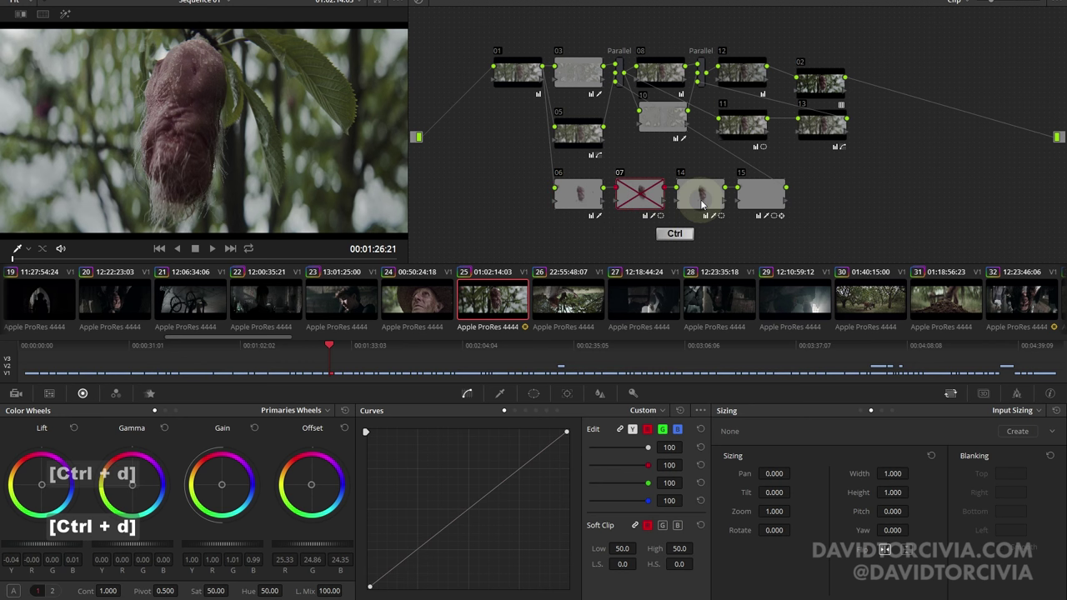
pyautogui.click(699, 199)
pyautogui.hotkey('ctrl', 'd')
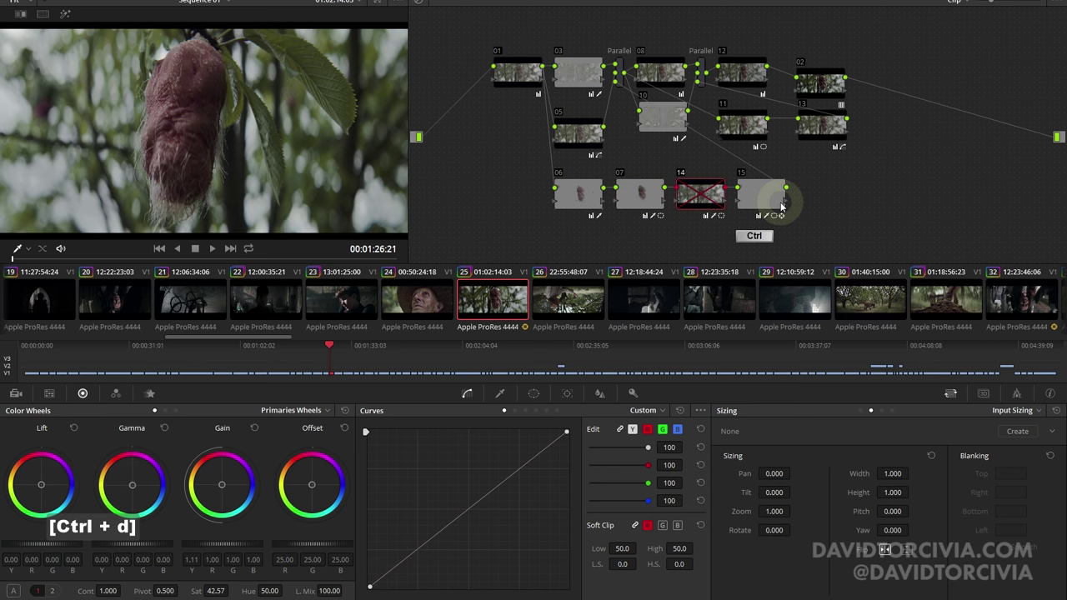
pyautogui.hotkey('ctrl', 'd')
pyautogui.click(575, 194)
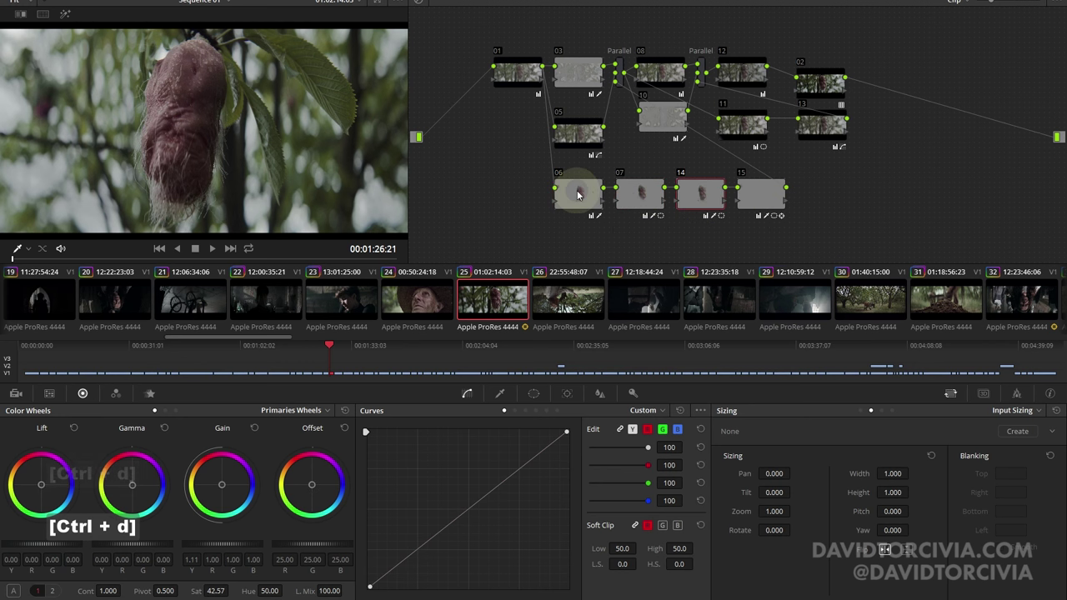
# View node 06's qualifier matte across the shot and compare the node off and on.
pyautogui.click(500, 394)
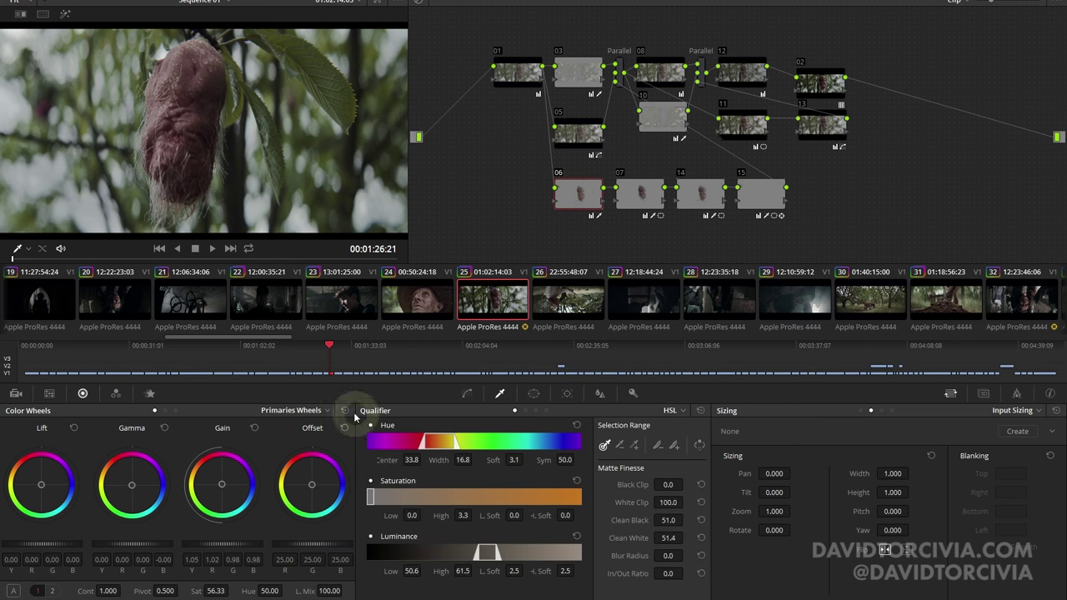
pyautogui.hotkey('shift', 'h')
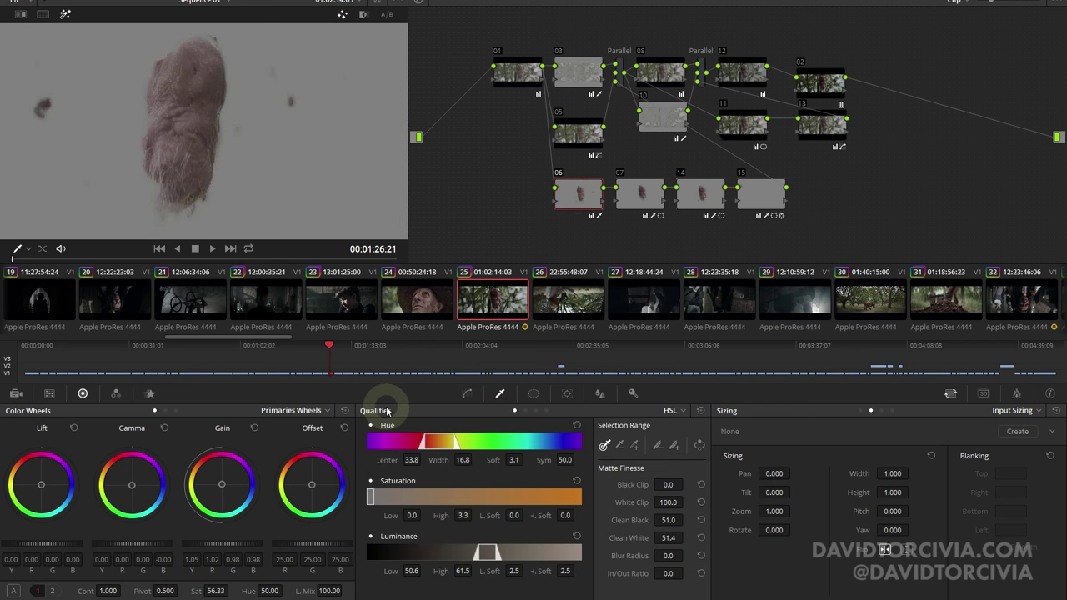
pyautogui.moveTo(155, 261)
pyautogui.mouseDown()
pyautogui.moveTo(434, 244)
pyautogui.moveTo(68, 240)
pyautogui.mouseUp()
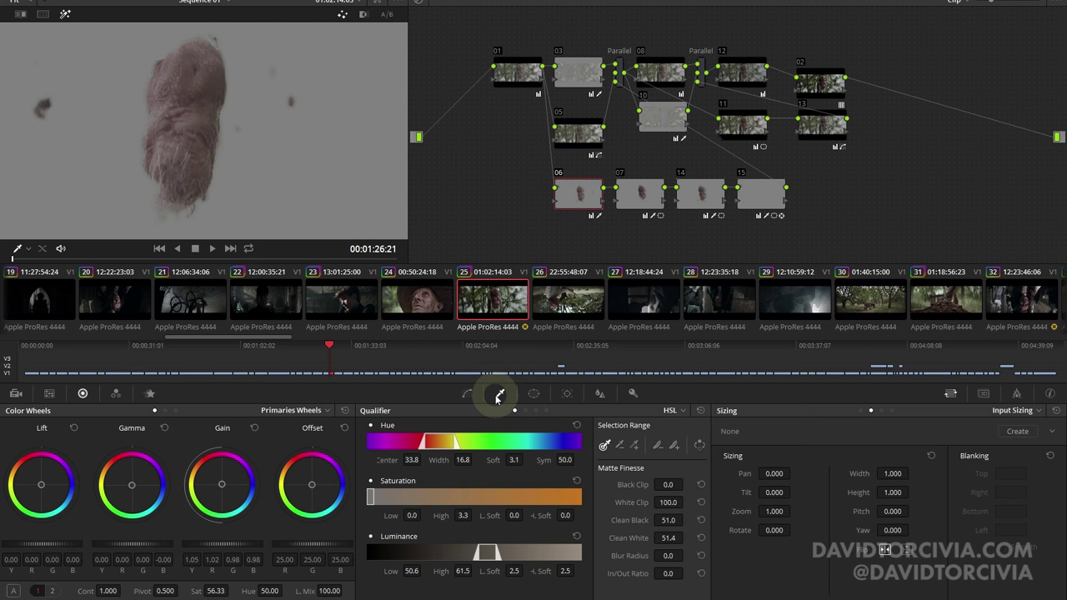
pyautogui.hotkey('shift', 'h')
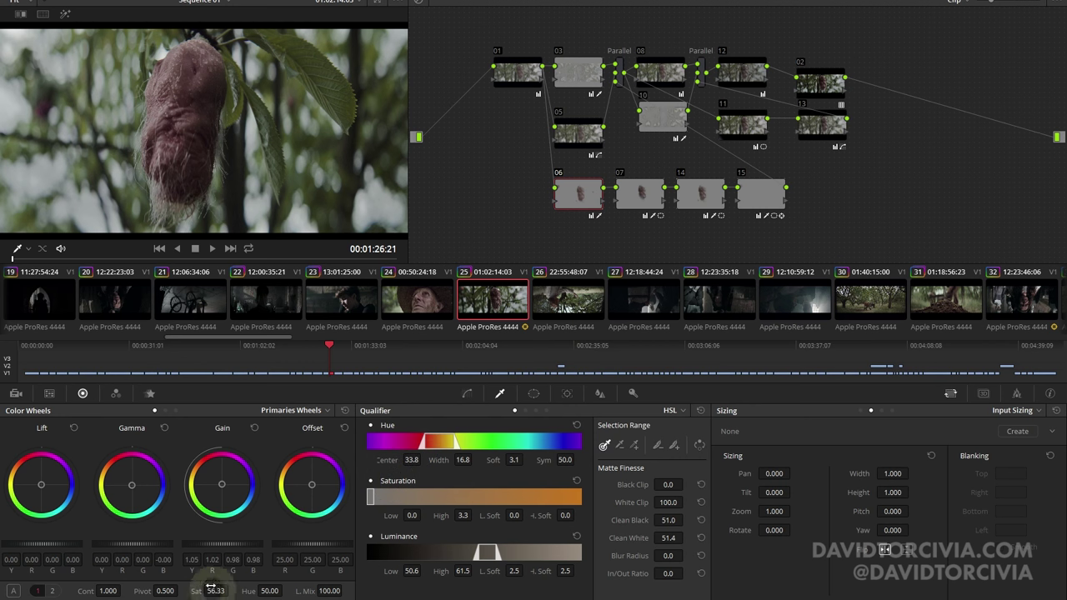
pyautogui.hotkey('ctrl', 'd')
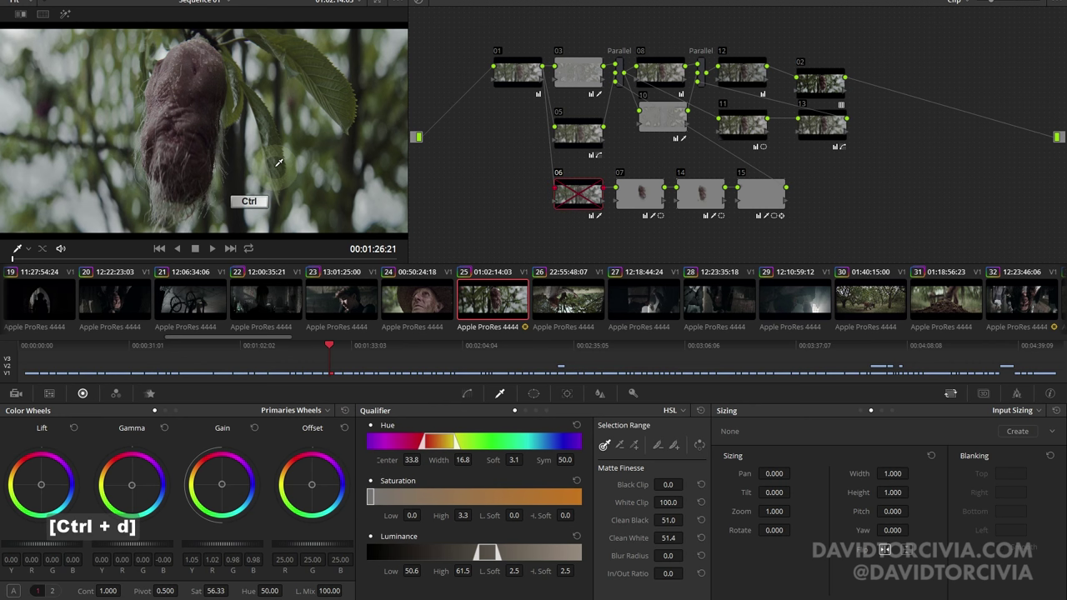
pyautogui.hotkey('ctrl', 'd')
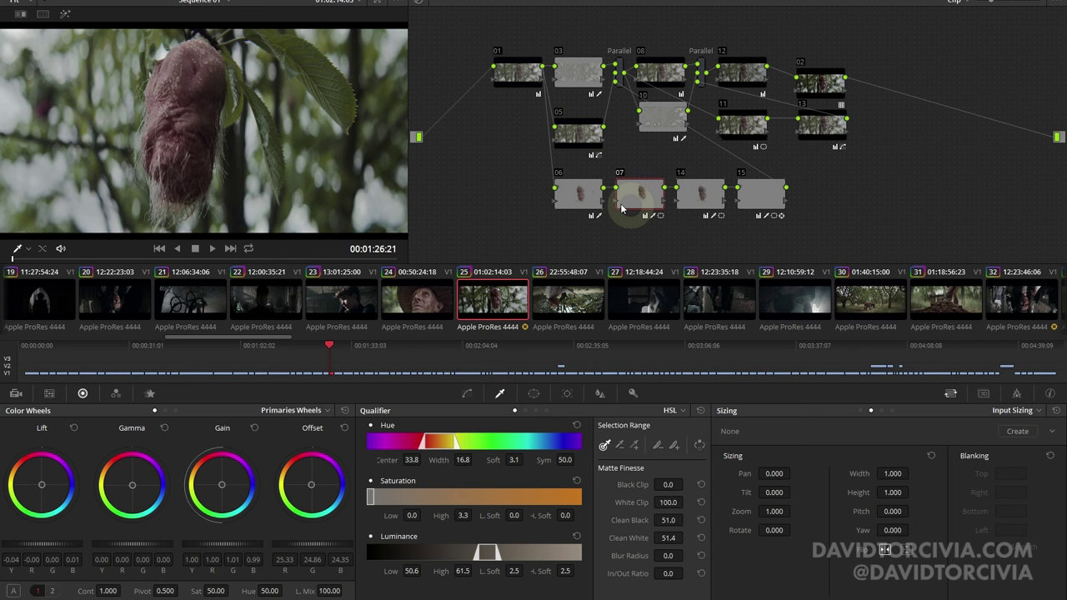
# Select node 07 and show its isolated pod matte against grey.
pyautogui.click(470, 393)
pyautogui.click(465, 439)
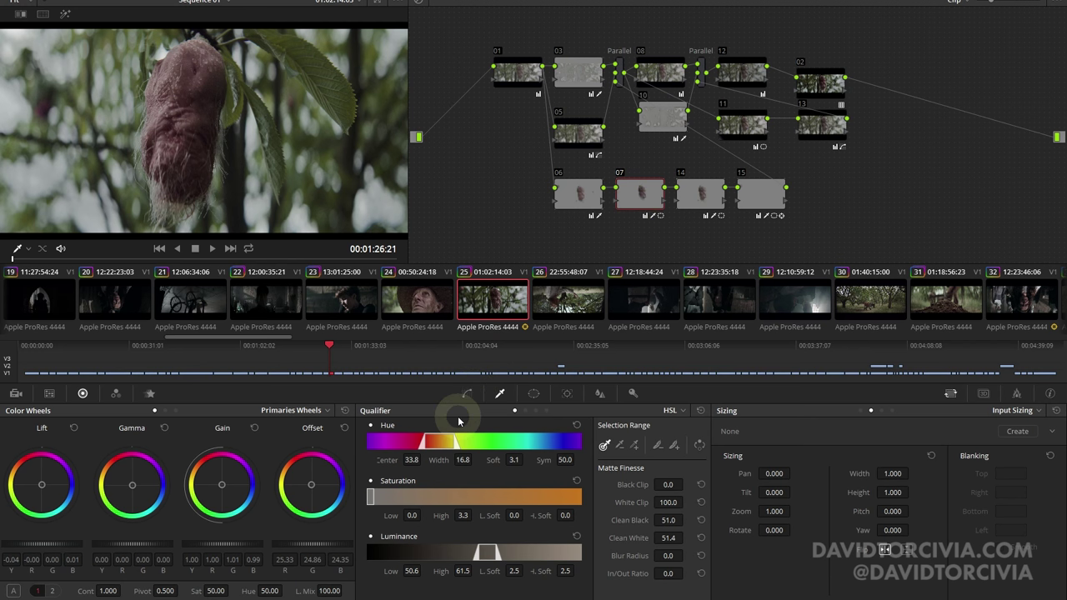
pyautogui.hotkey('shift', 'h')
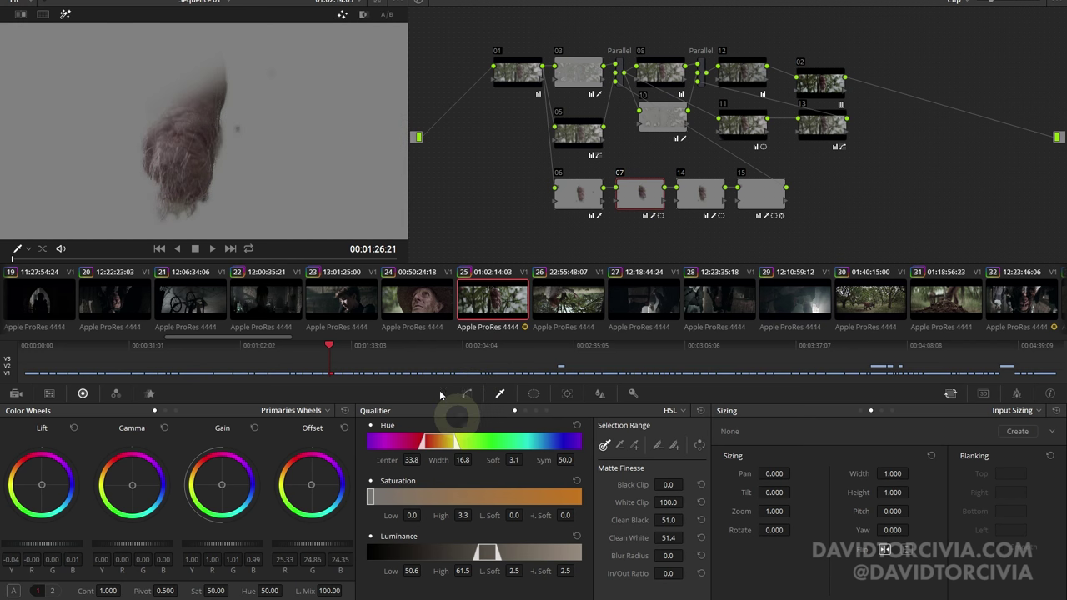
# Review node 07's circle and gradient windows, exit highlight view, and return to the qualifier settings.
pyautogui.click(534, 393)
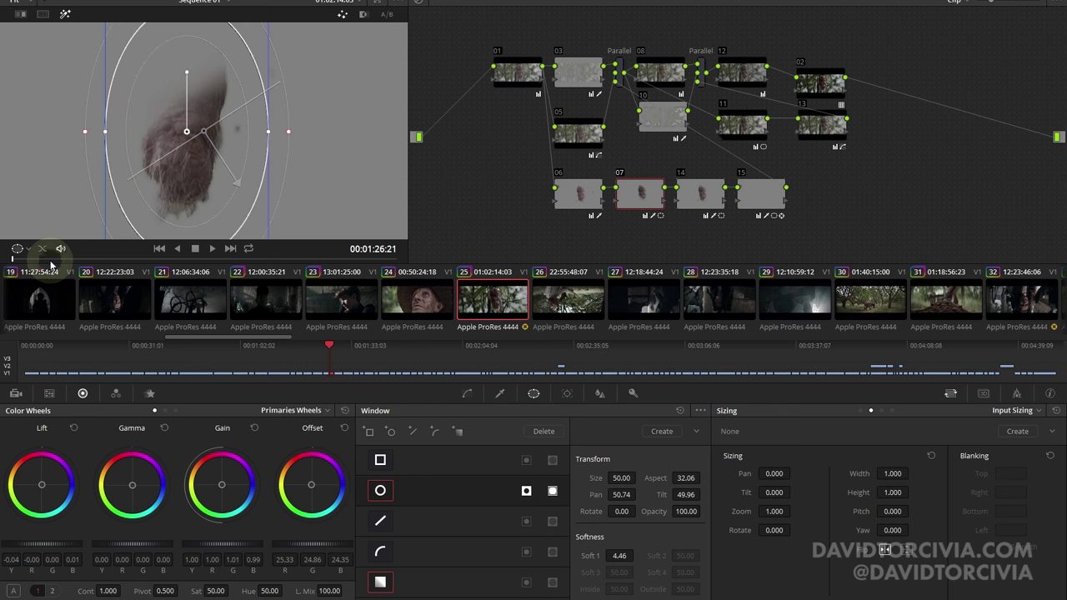
pyautogui.click(214, 249)
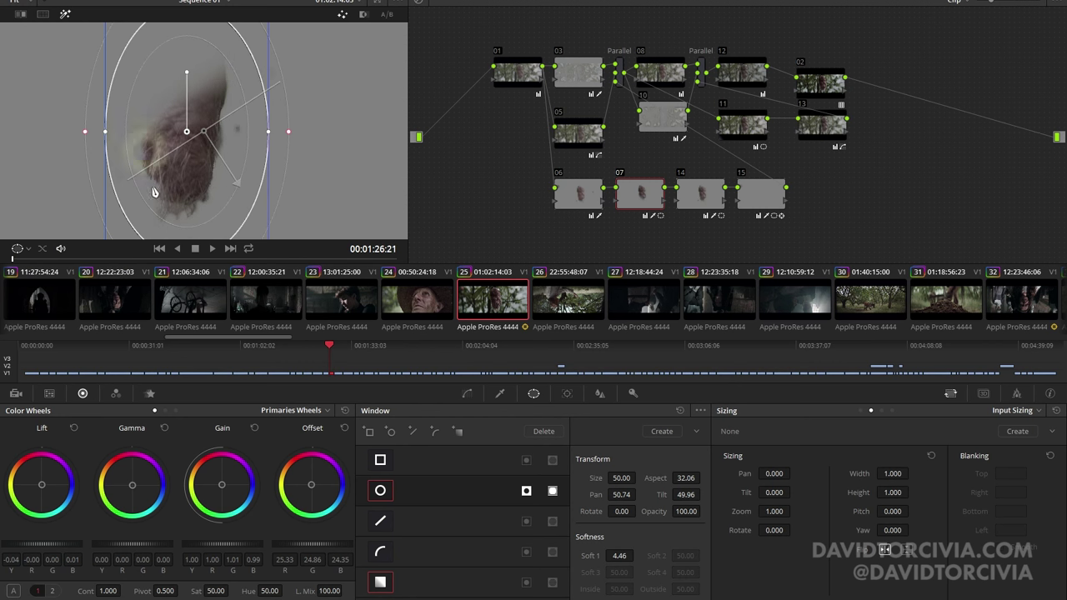
pyautogui.click(428, 574)
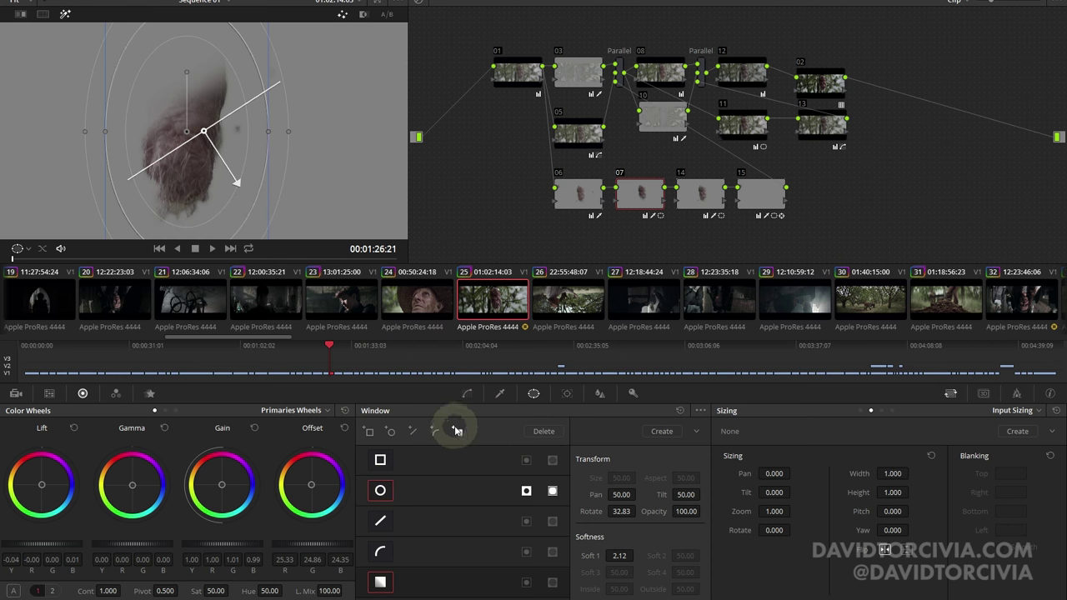
pyautogui.hotkey('shift', 'h')
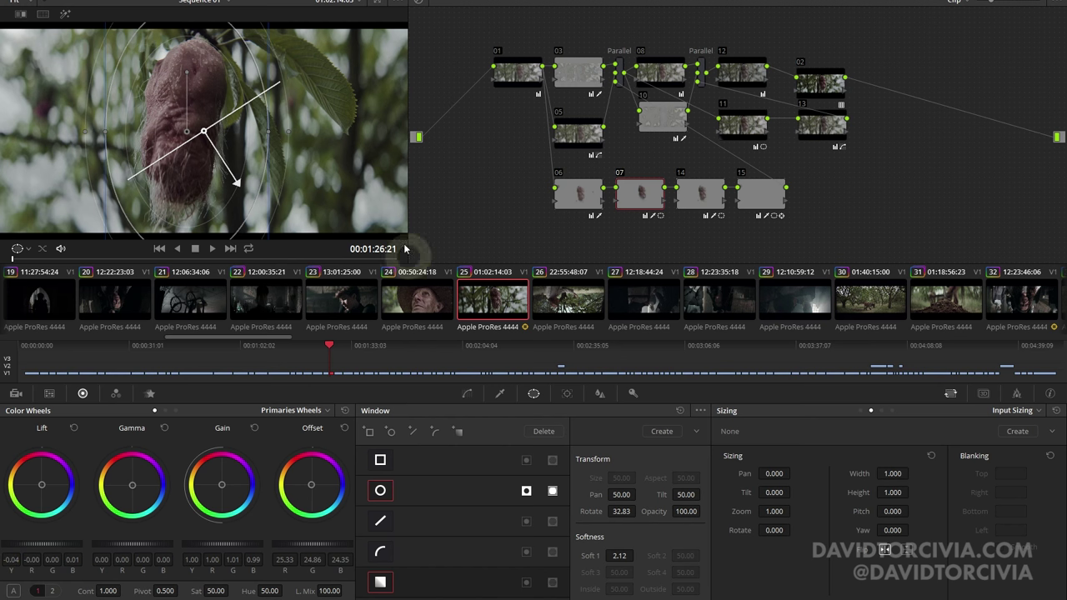
pyautogui.moveTo(123, 265)
pyautogui.mouseDown()
pyautogui.moveTo(431, 242)
pyautogui.moveTo(11, 254)
pyautogui.mouseUp()
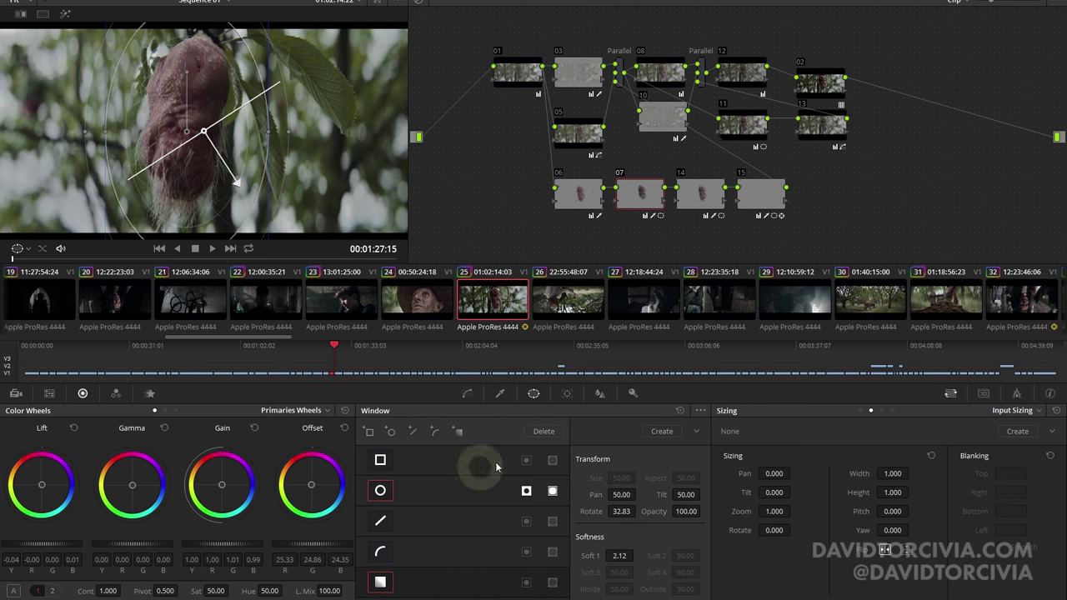
pyautogui.click(500, 393)
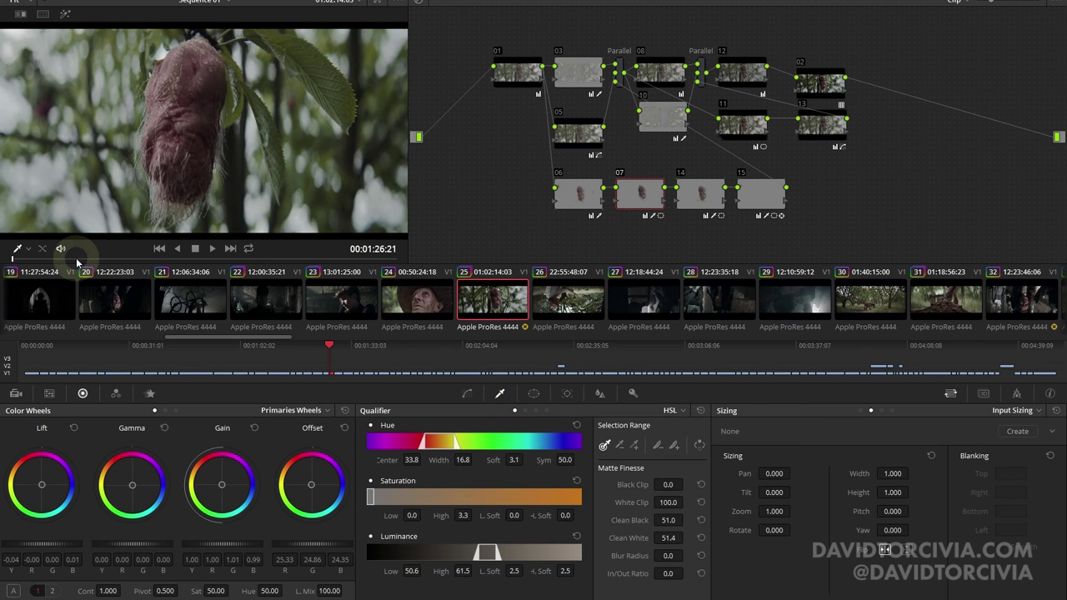
# Compare the pod shot with node 07 disabled and re-enabled, ending with it on.
pyautogui.hotkey('ctrl', 'd')
pyautogui.moveTo(76, 259); pyautogui.dragTo(424, 242)
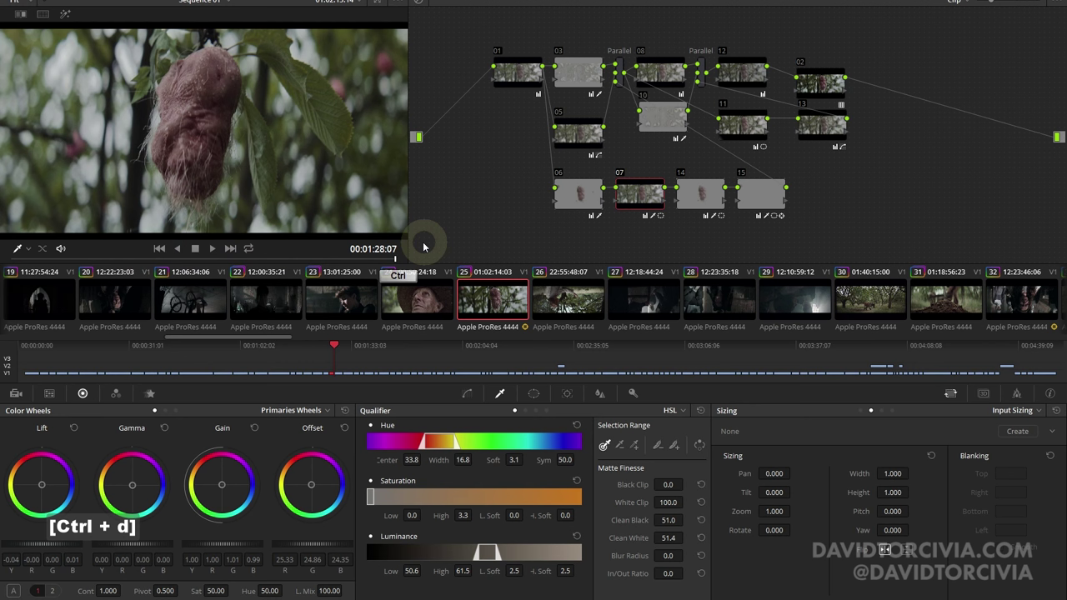
pyautogui.hotkey('ctrl', 'd')
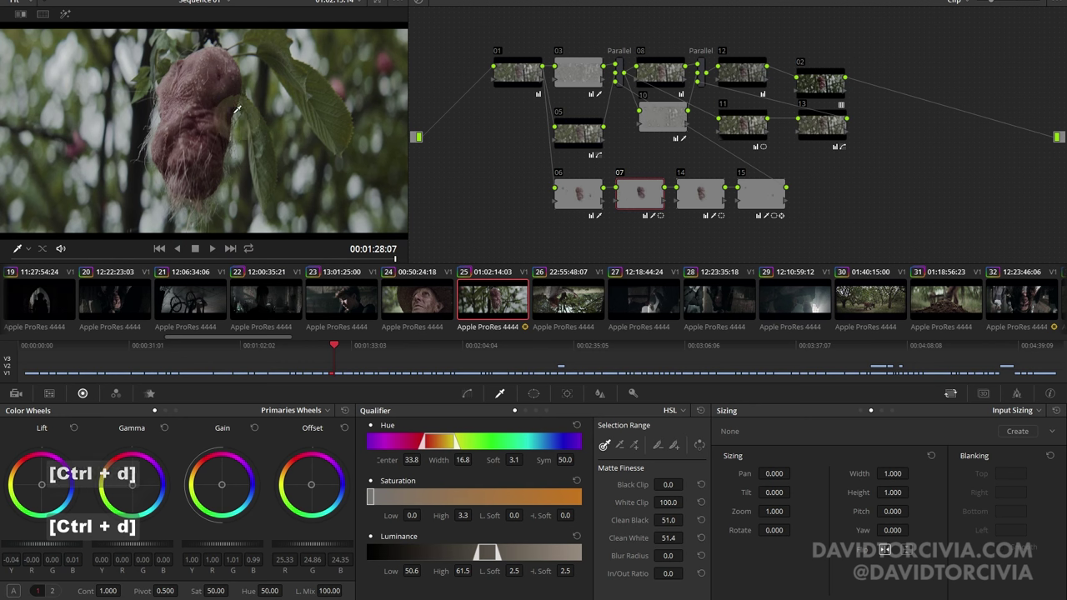
pyautogui.hotkey('ctrl', 'd')
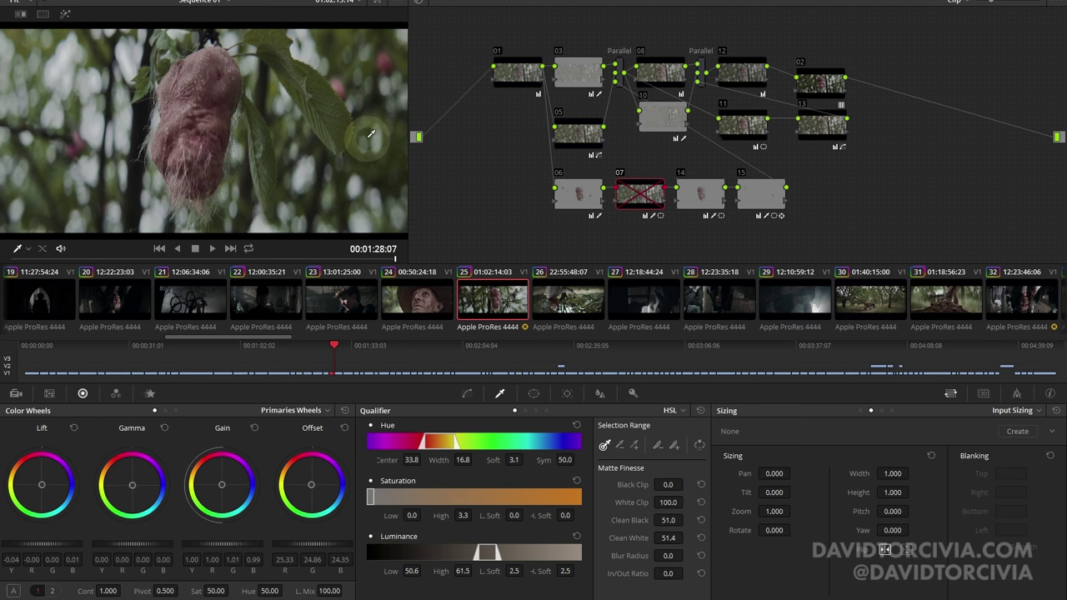
pyautogui.hotkey('ctrl', 'd')
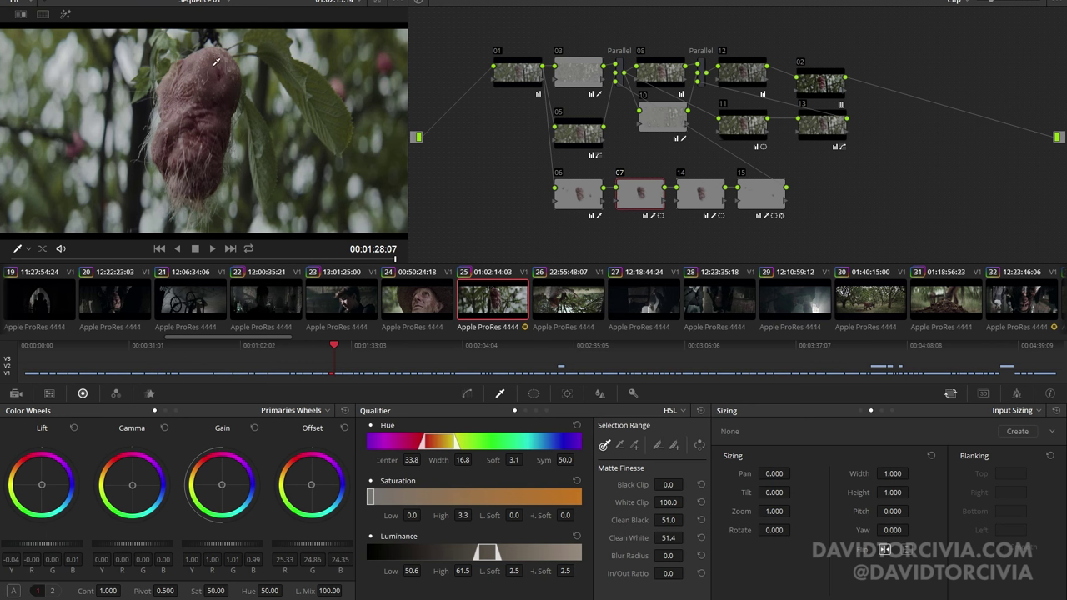
# Step back through the shot, then list node 14's tools (gain 1.11, saturation 42.57) with Shift+E.
pyautogui.click(161, 262)
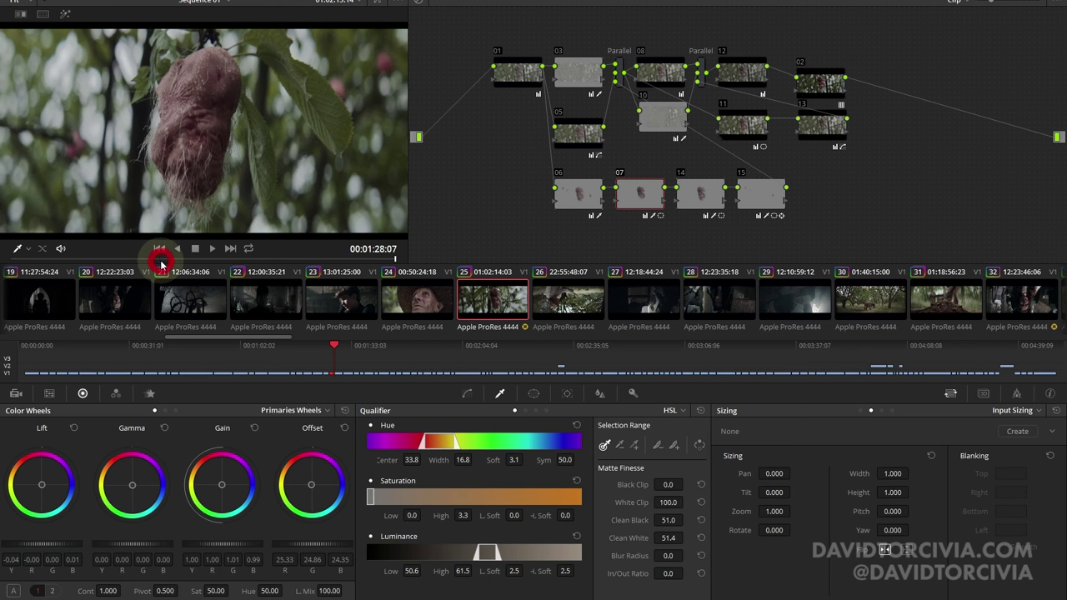
pyautogui.moveTo(162, 262); pyautogui.dragTo(4, 248)
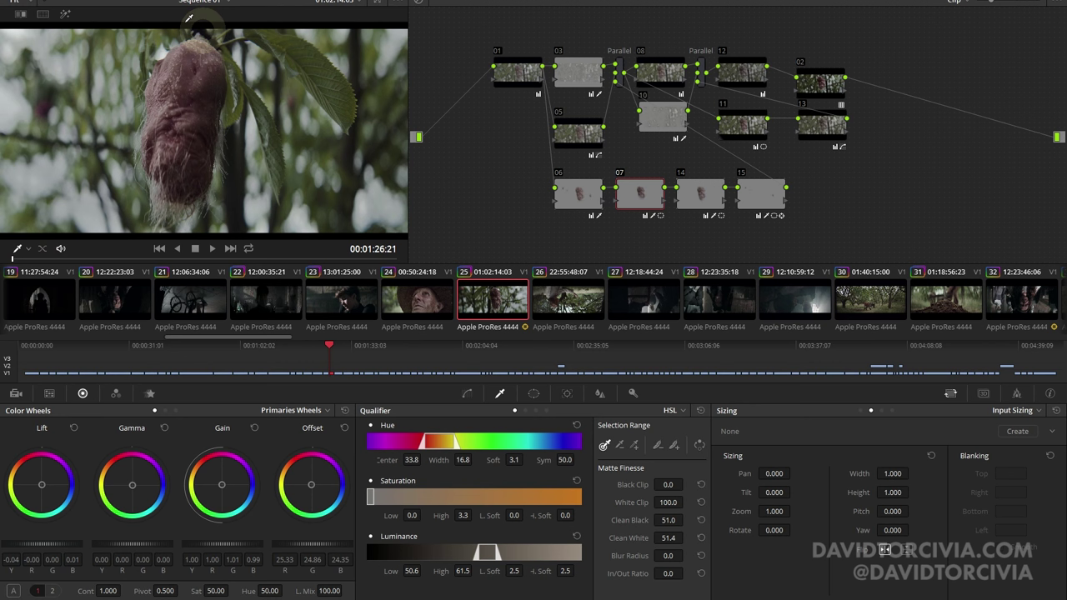
pyautogui.click(709, 196)
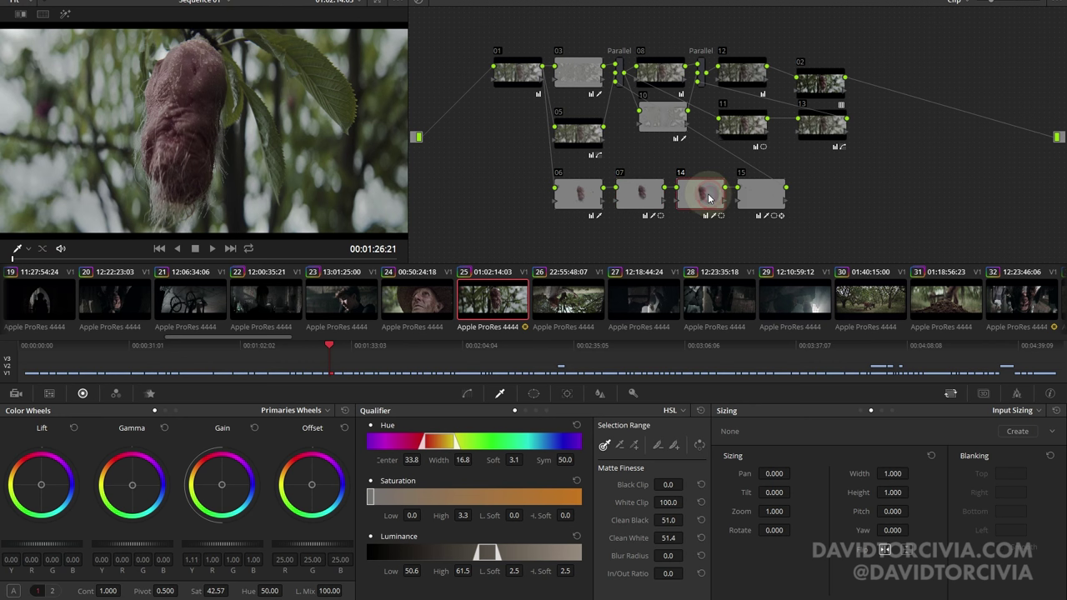
pyautogui.hotkey('shift', 'e')
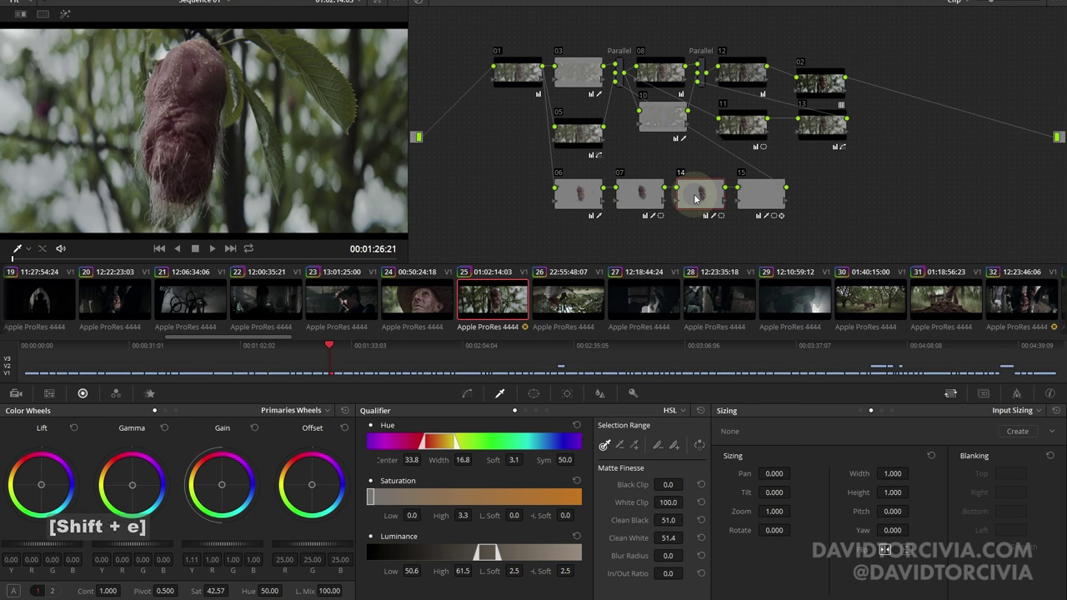
pyautogui.hotkey('ctrl', 'd')
pyautogui.hotkey('ctrl', 'd')
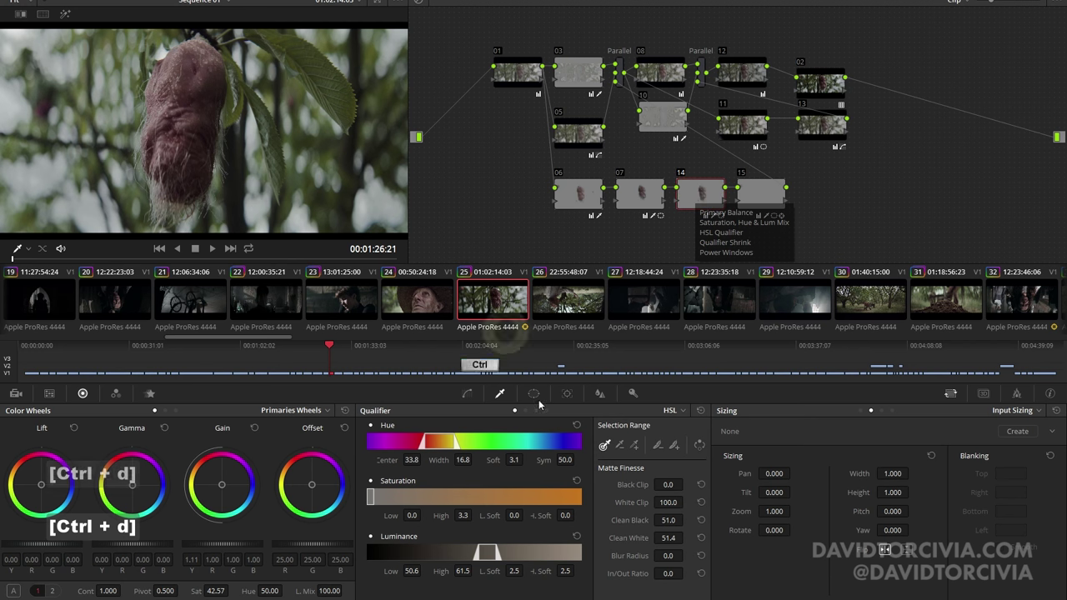
pyautogui.click(543, 385)
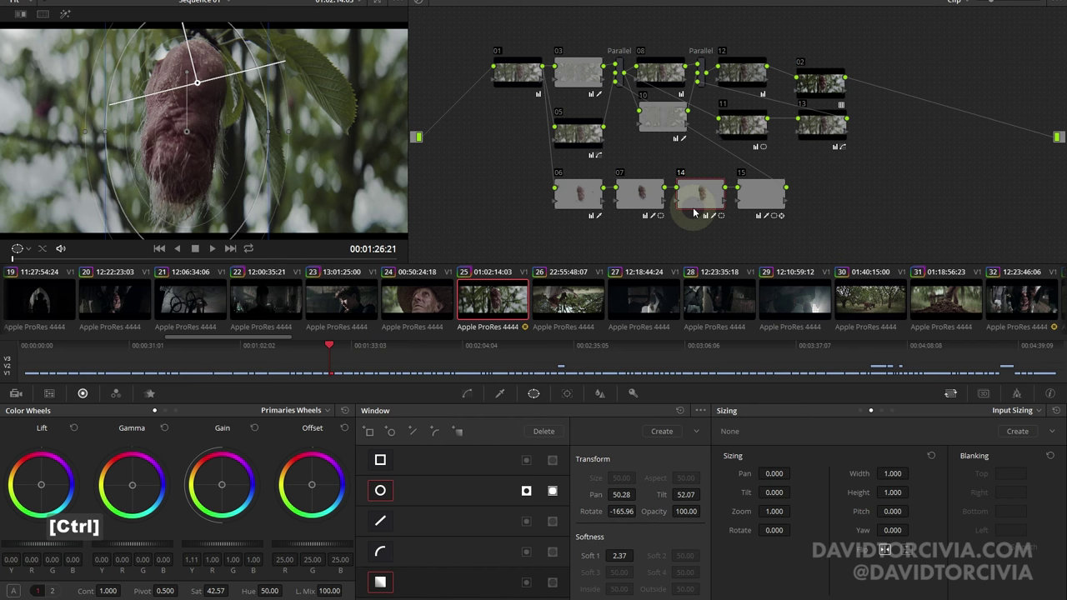
pyautogui.hotkey('shift', 'h')
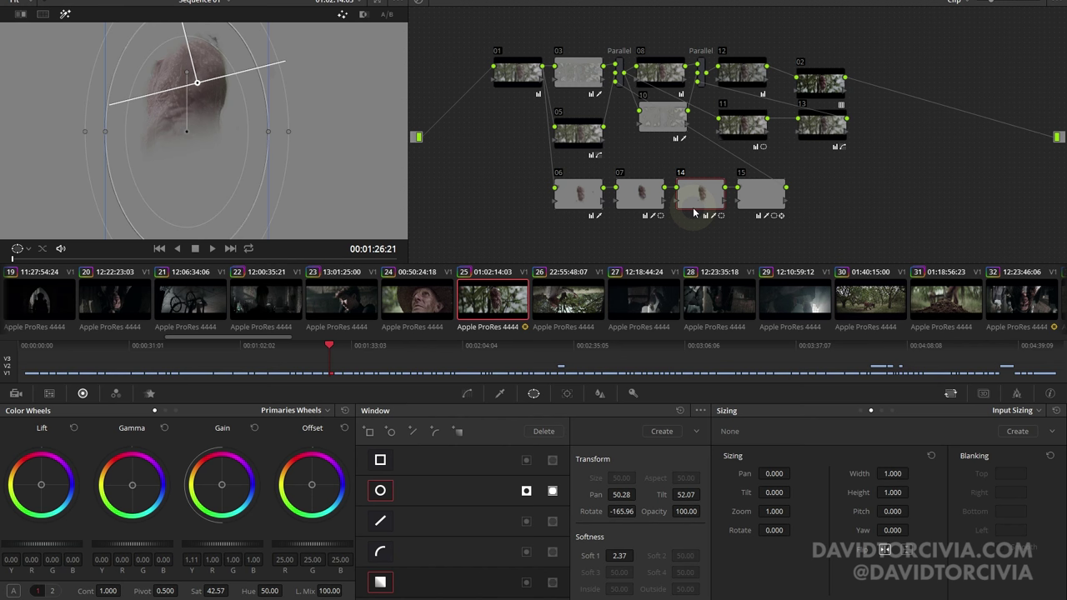
pyautogui.hotkey('shift', 'h')
pyautogui.click(499, 394)
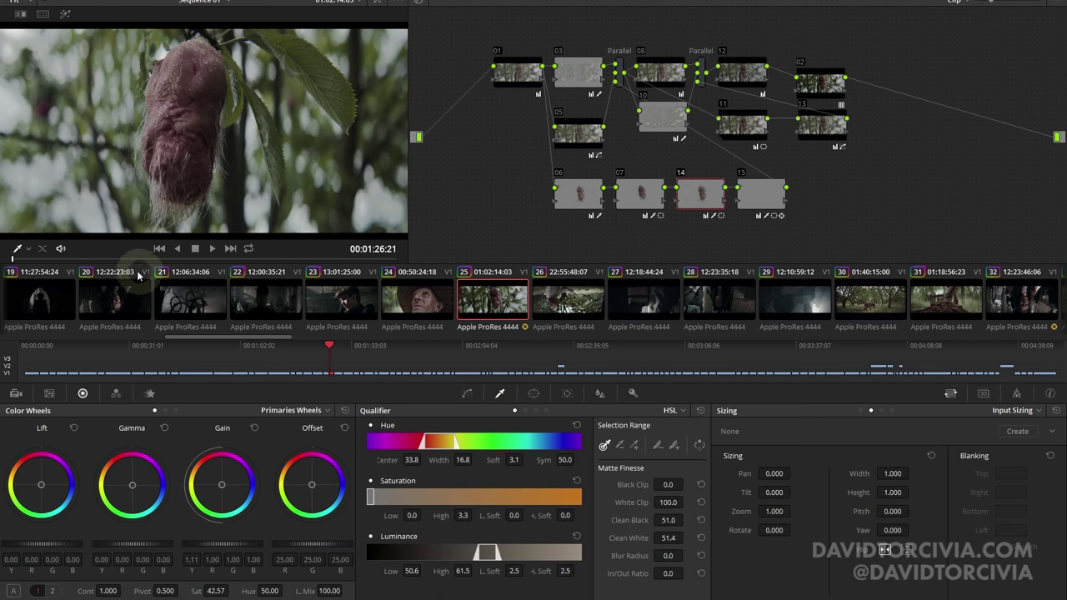
# Scrub the cocoon shot and toggle node 14 off and on to compare before and after.
pyautogui.moveTo(180, 260); pyautogui.dragTo(331, 255)
pyautogui.hotkey('ctrl', 'd')
pyautogui.hotkey('ctrl', 'd')
pyautogui.hotkey('ctrl', 'd')
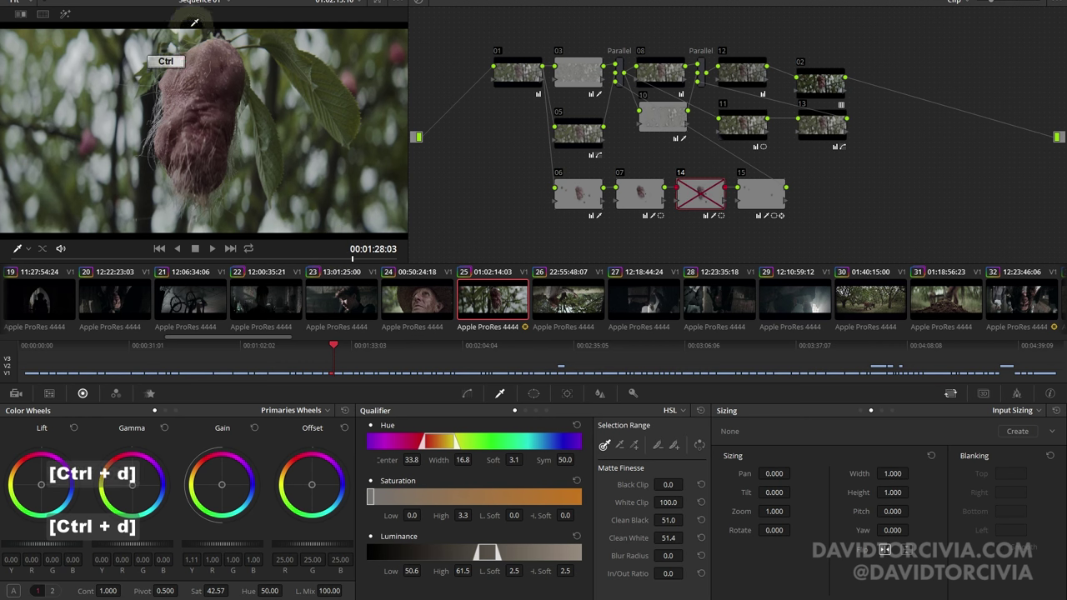
pyautogui.hotkey('ctrl', 'd')
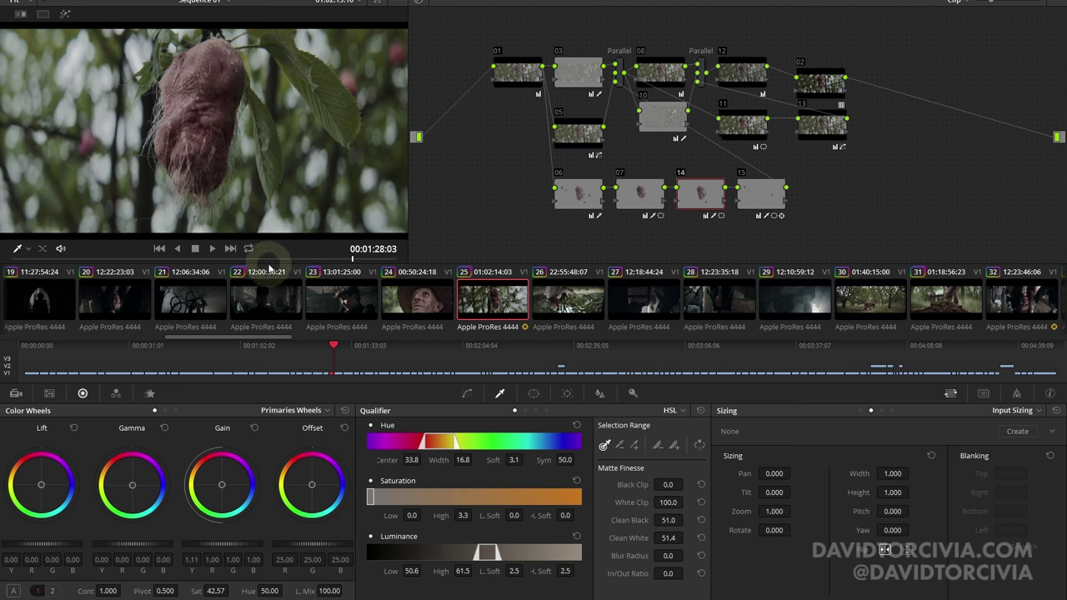
pyautogui.moveTo(265, 259); pyautogui.dragTo(5, 238)
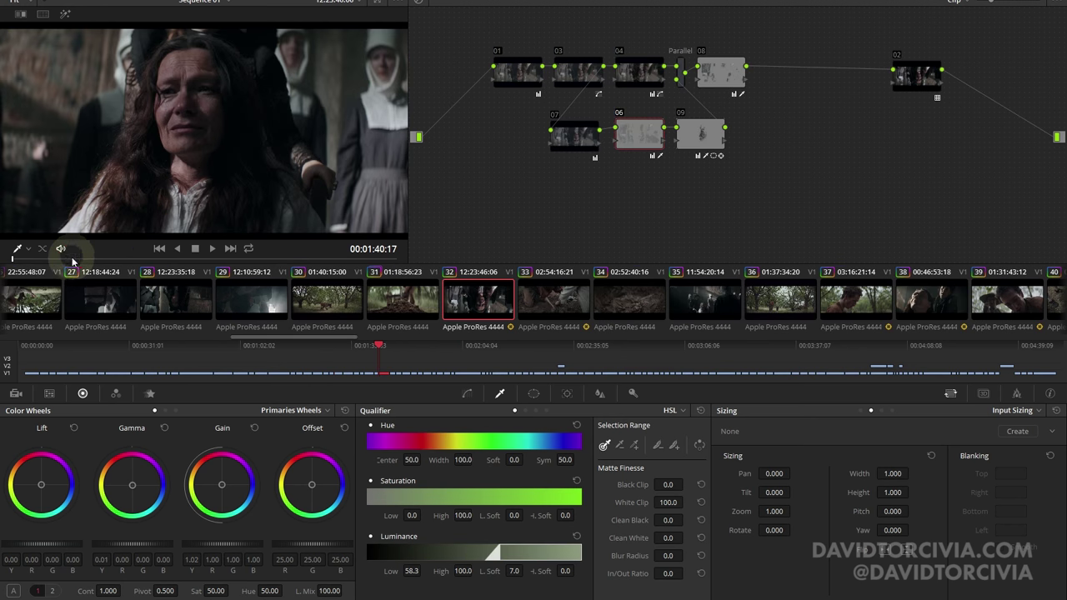
# On clip 32's close-up, toggle node 08 to judge its effect and preview its qualifier matte.
pyautogui.moveTo(79, 259); pyautogui.dragTo(5, 248)
pyautogui.hotkey('alt', ';')
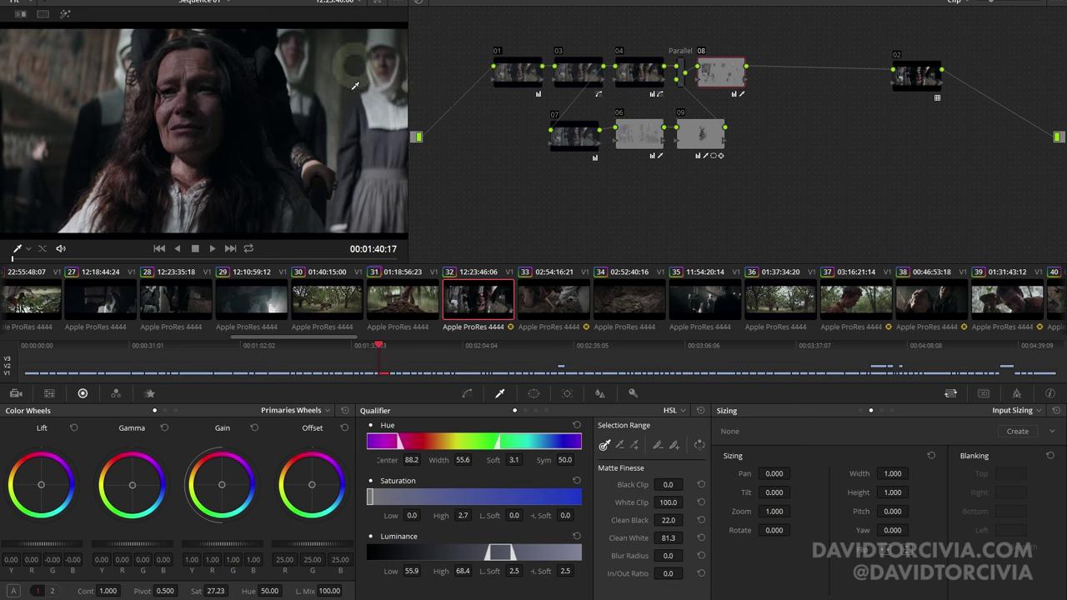
pyautogui.click(722, 74)
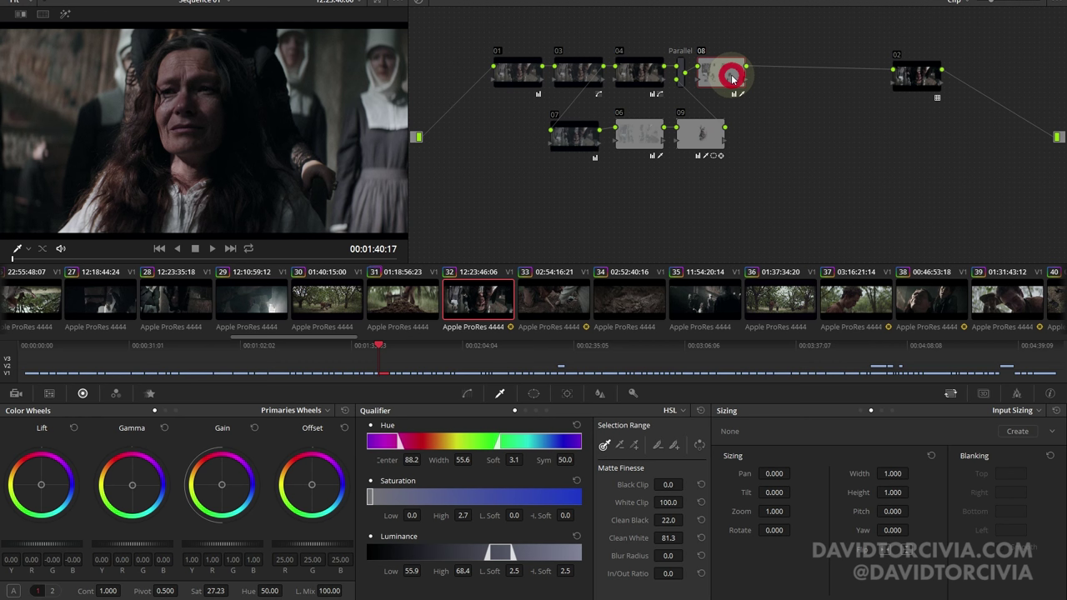
pyautogui.hotkey('ctrl', 'd')
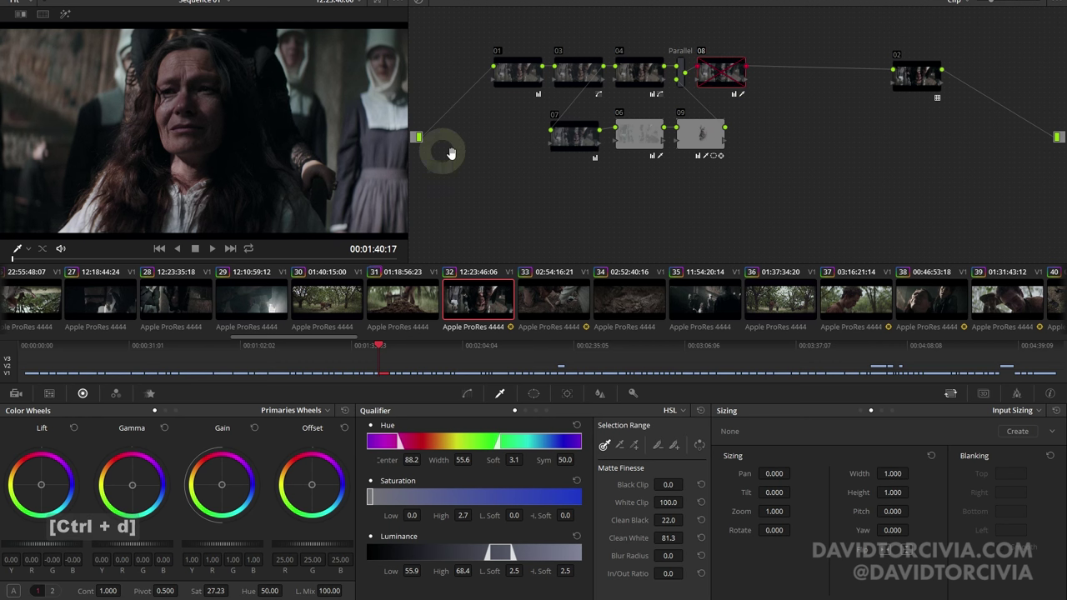
pyautogui.hotkey('ctrl', 'd')
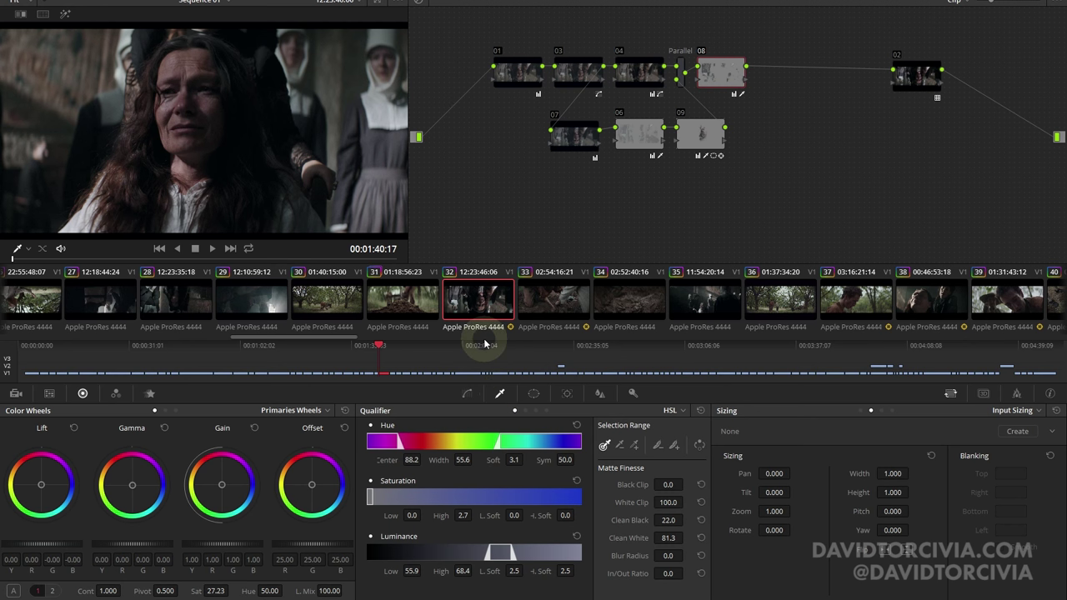
pyautogui.hotkey('shift', 'h')
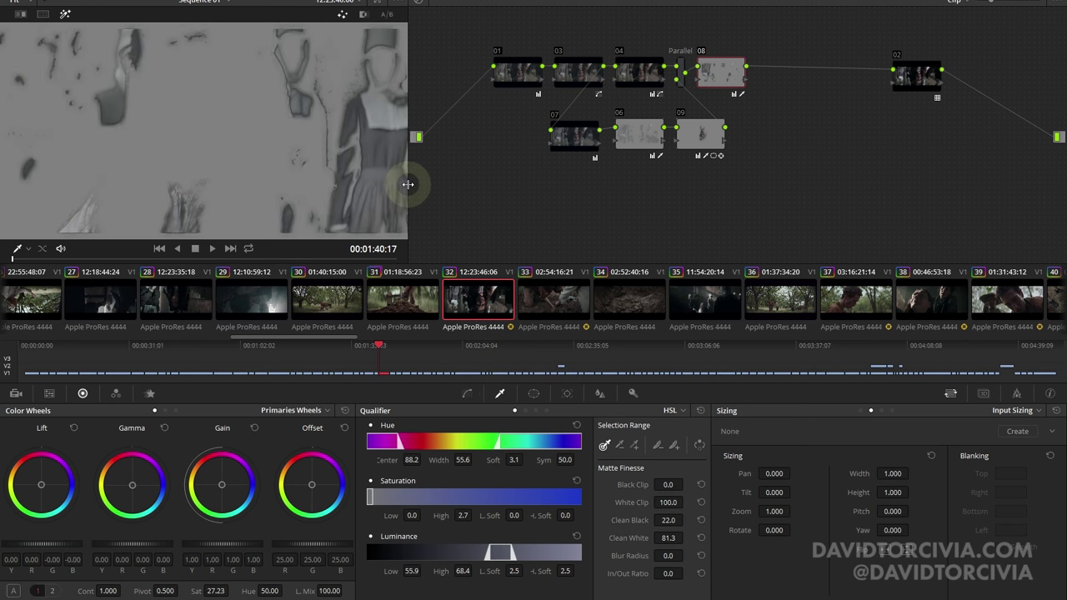
pyautogui.hotkey('shift', 'h')
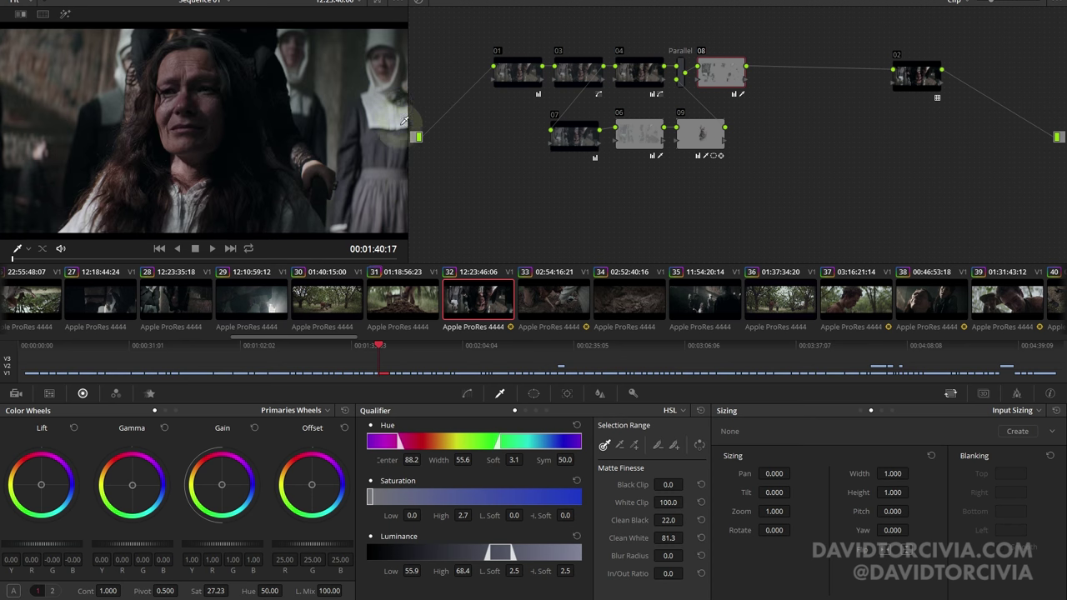
# At frame 01:40:17, compare the image with node 08 and then node 09 toggled off and on.
pyautogui.click(100, 258)
pyautogui.moveTo(100, 258); pyautogui.dragTo(13, 259)
pyautogui.hotkey('ctrl', 'd')
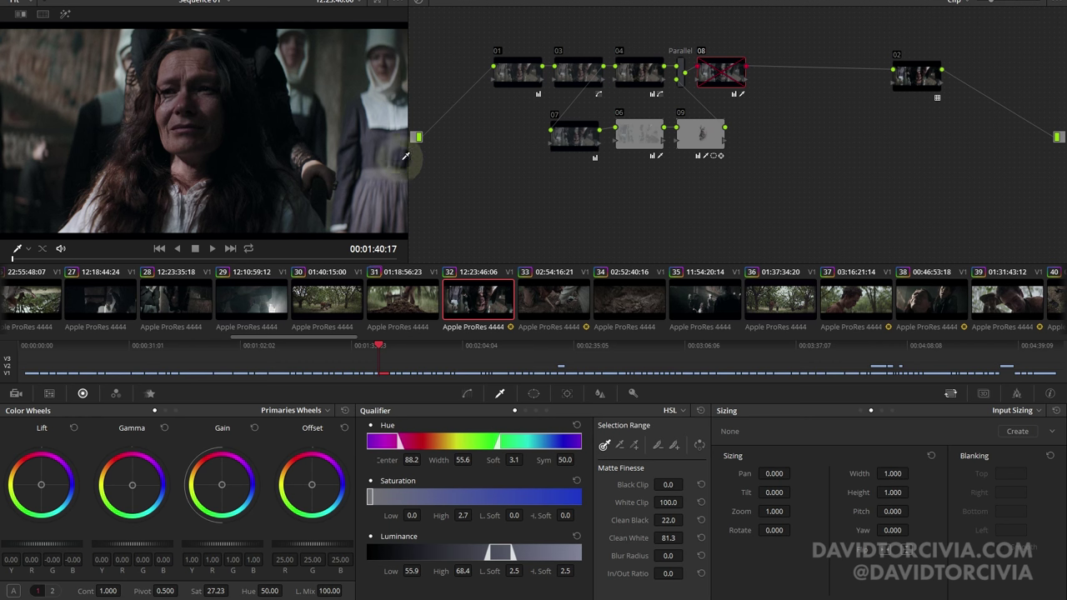
pyautogui.hotkey('ctrl', 'd')
pyautogui.click(702, 137)
pyautogui.hotkey('ctrl', 'd')
pyautogui.hotkey('ctrl', 'd')
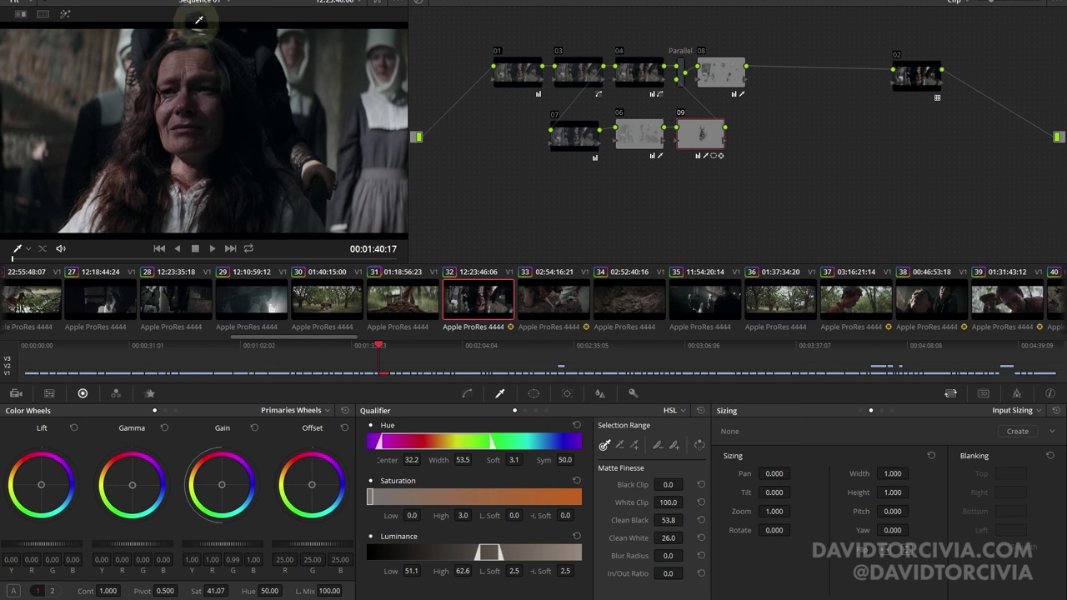
# Toggle node 06 off and on to compare, then open clip 40, the mud-covered figure.
pyautogui.click(644, 131)
pyautogui.hotkey('ctrl', 'd')
pyautogui.hotkey('ctrl', 'd')
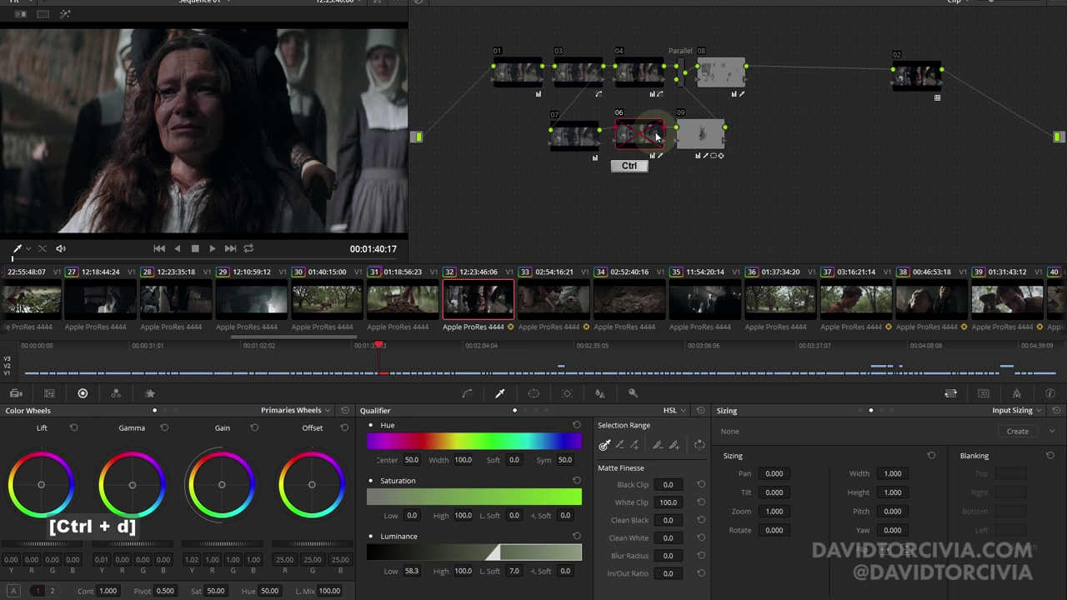
pyautogui.hotkey('ctrl', 'd')
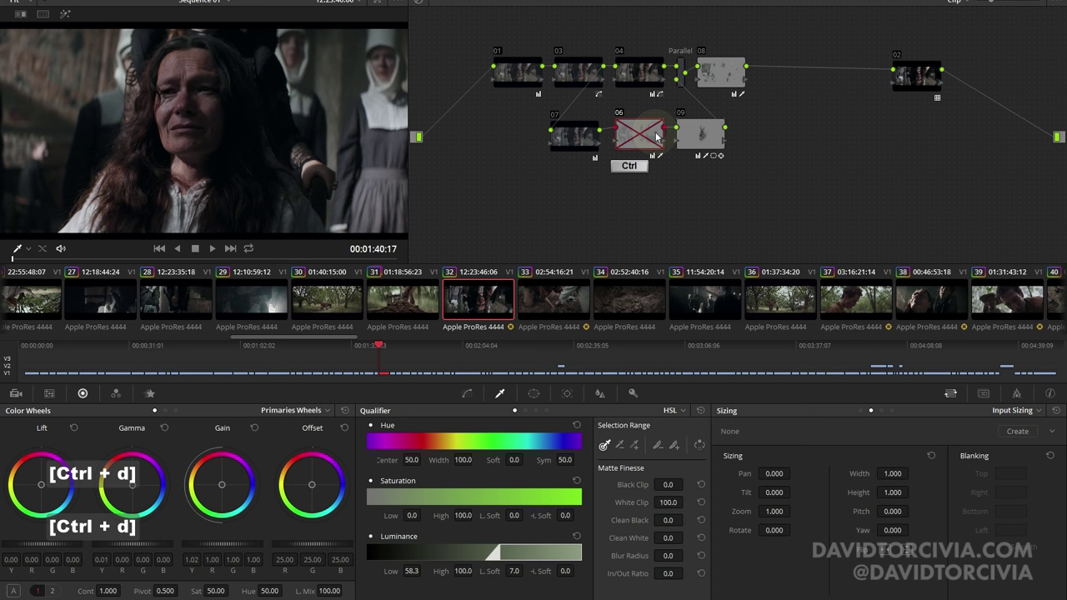
pyautogui.hotkey('ctrl', 'd')
pyautogui.moveTo(286, 255); pyautogui.dragTo(340, 258)
pyautogui.hotkey('ctrl', 'd')
pyautogui.hotkey('ctrl', 'd')
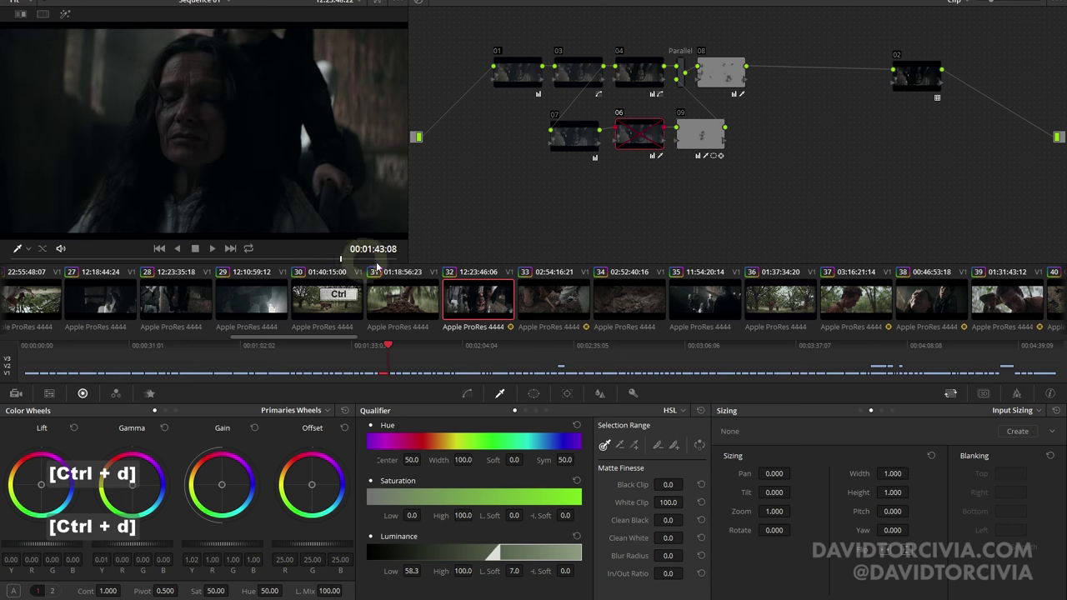
pyautogui.scroll(-3, 550, 288)
pyautogui.click(375, 311)
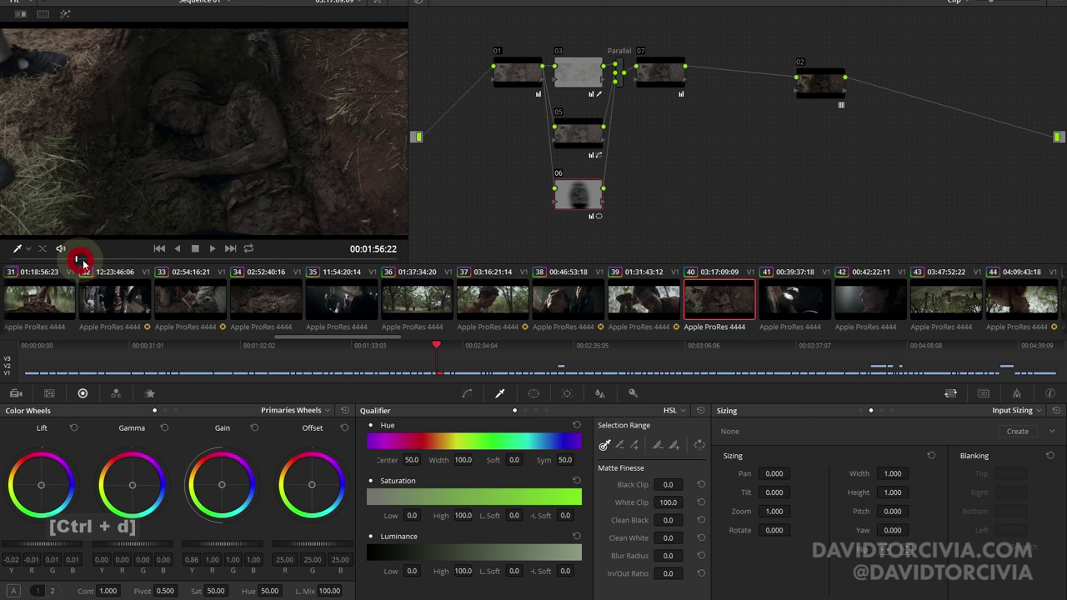
# Scrub through clip 40 and create a new grade version named Version 2.
pyautogui.moveTo(83, 263); pyautogui.dragTo(351, 255)
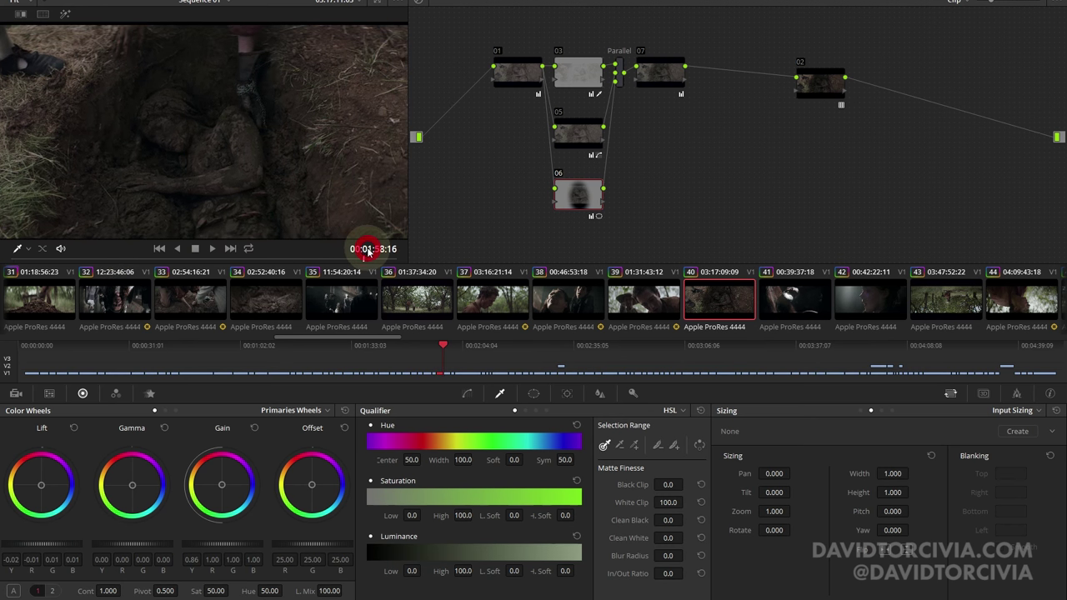
pyautogui.moveTo(367, 250); pyautogui.dragTo(5, 265)
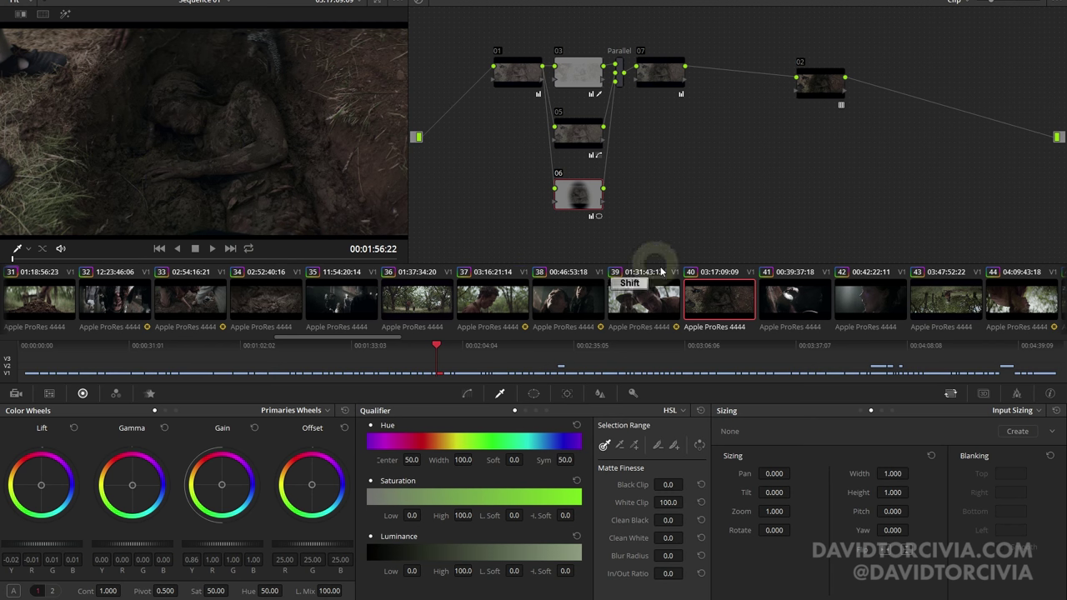
pyautogui.rightClick(740, 313)
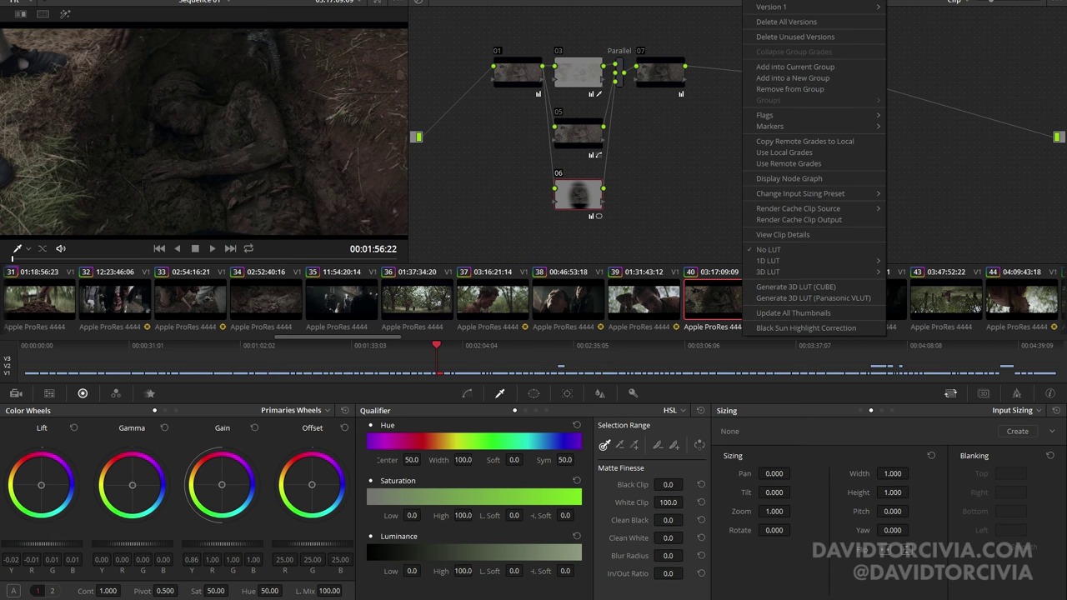
pyautogui.click(729, 194)
pyautogui.click(590, 315)
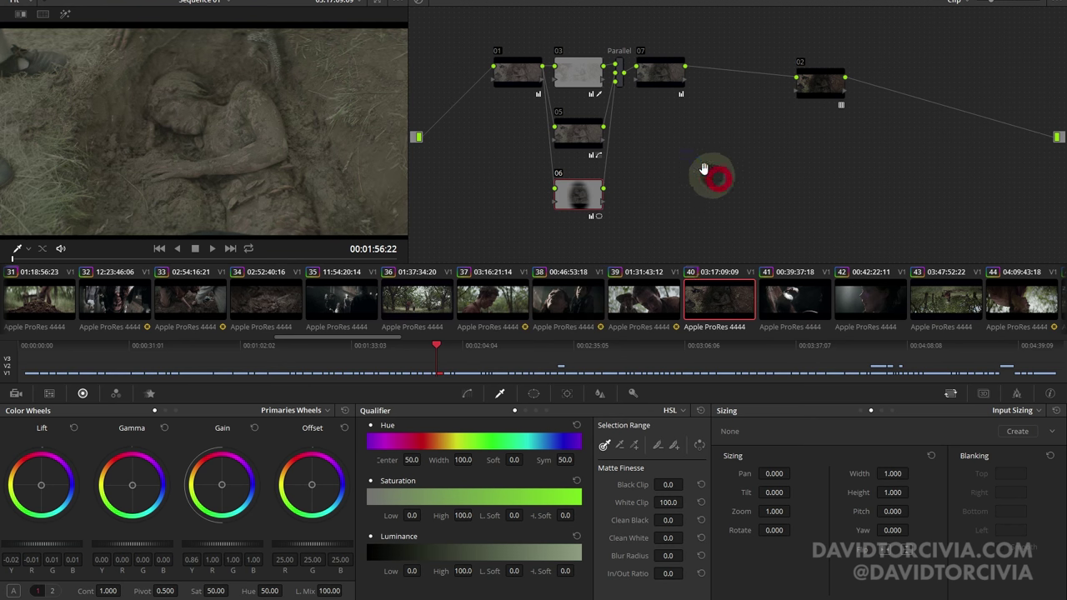
# Apply the Arri Alexa LogC to Rec709 LUT to node 01 and add a serial node after it.
pyautogui.rightClick(514, 74)
pyautogui.moveTo(583, 168)
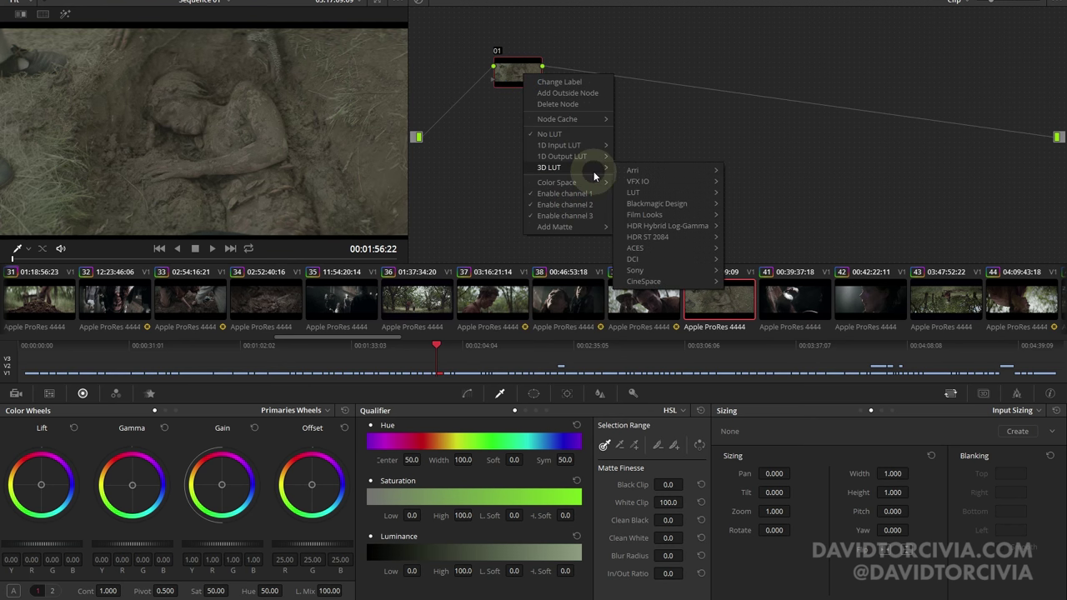
pyautogui.click(730, 172)
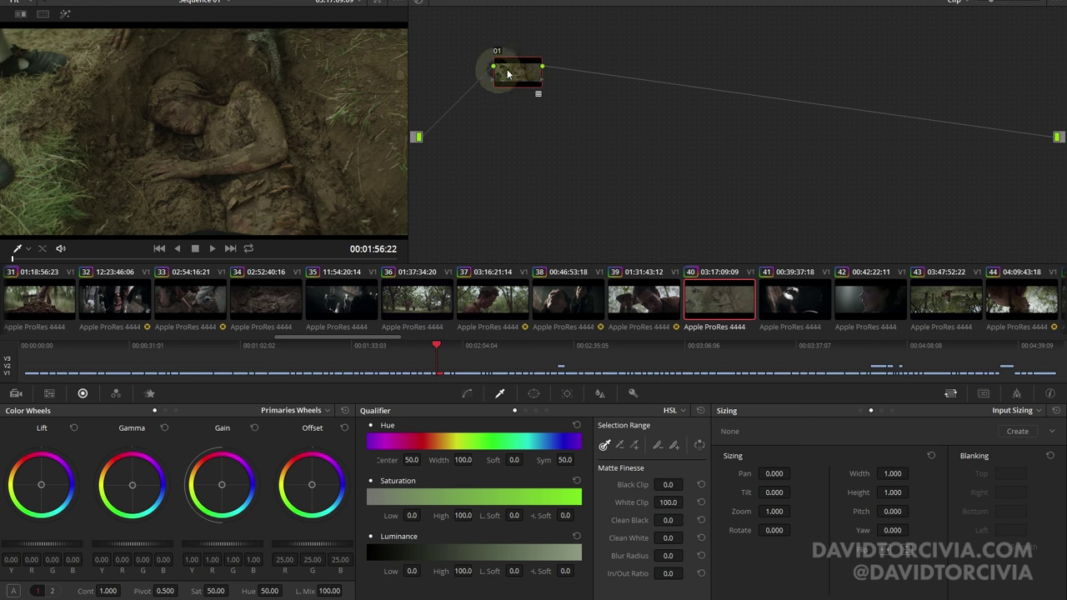
pyautogui.moveTo(507, 72); pyautogui.dragTo(756, 69)
pyautogui.hotkey('shift', 's')
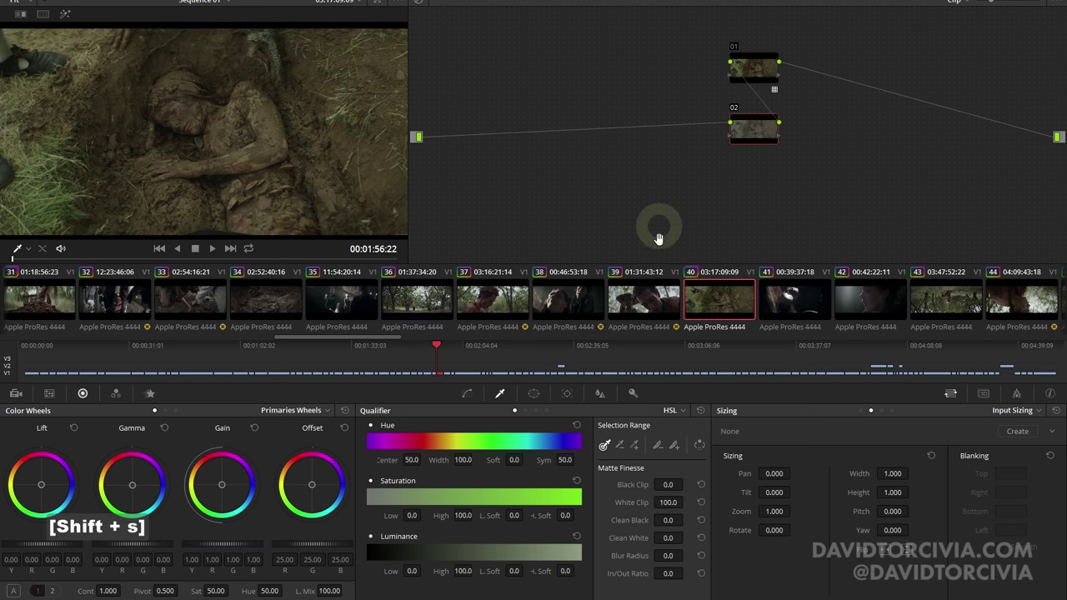
pyautogui.click(639, 302)
# Copy the original version's node and paste it into the brighter two-node grade version.
pyautogui.rightClick(735, 302)
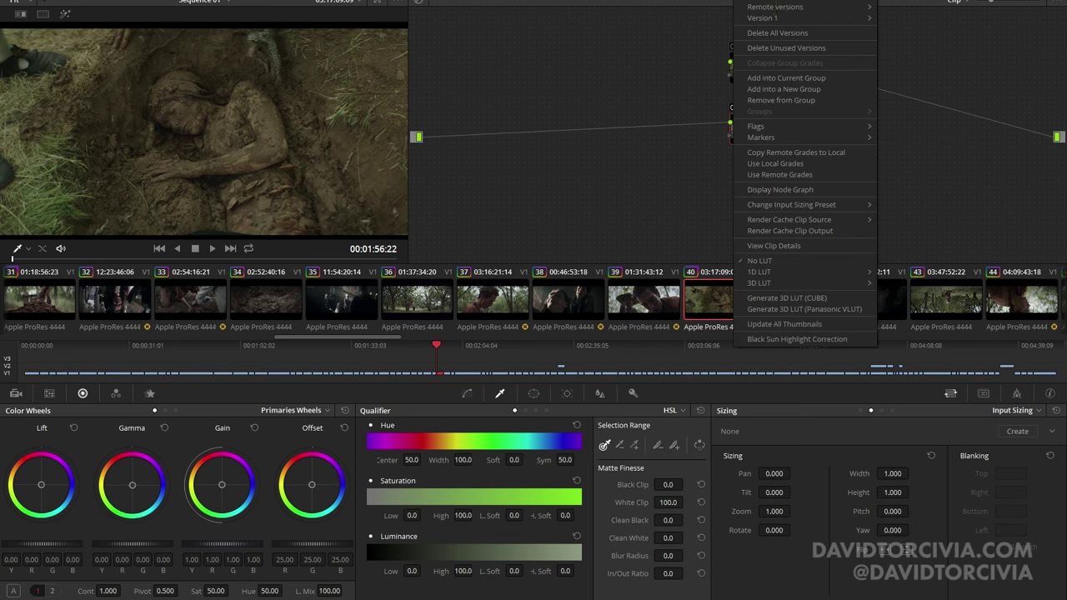
pyautogui.click(860, 3)
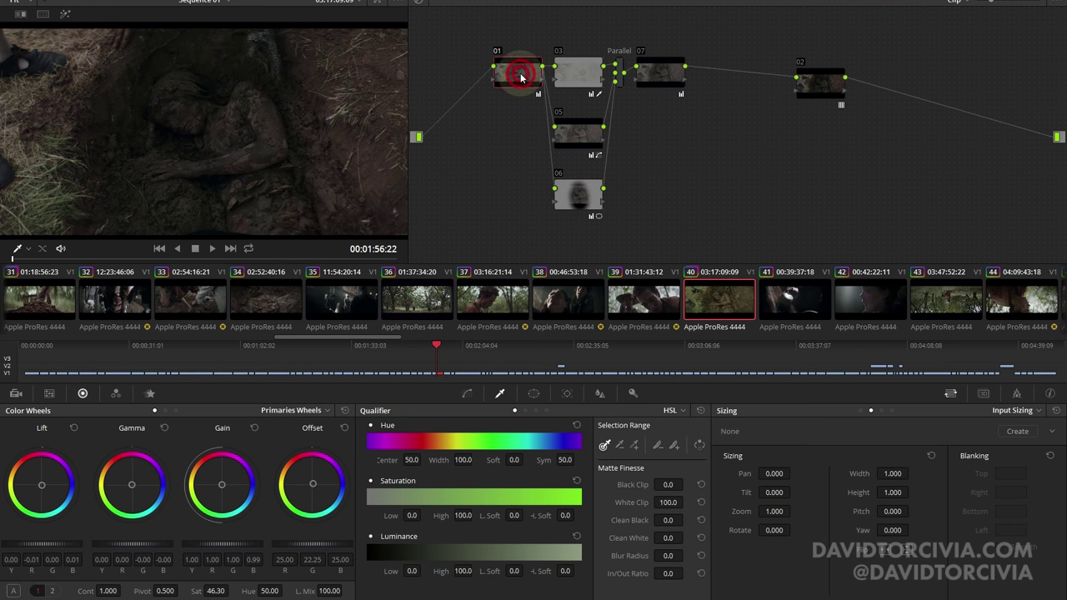
pyautogui.hotkey('ctrl', 'c')
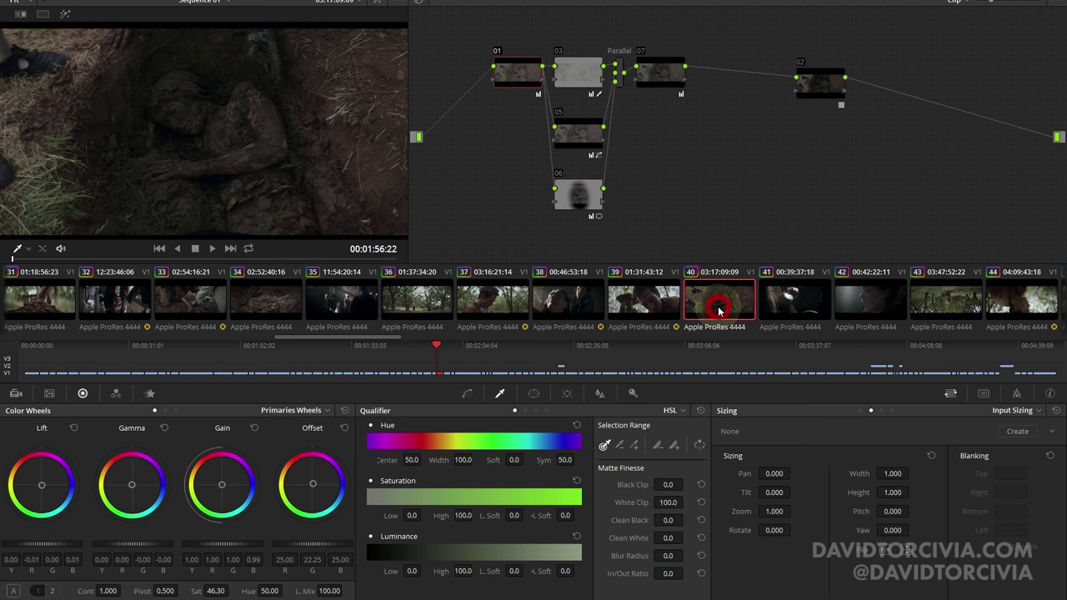
pyautogui.rightClick(720, 311)
pyautogui.click(874, 4)
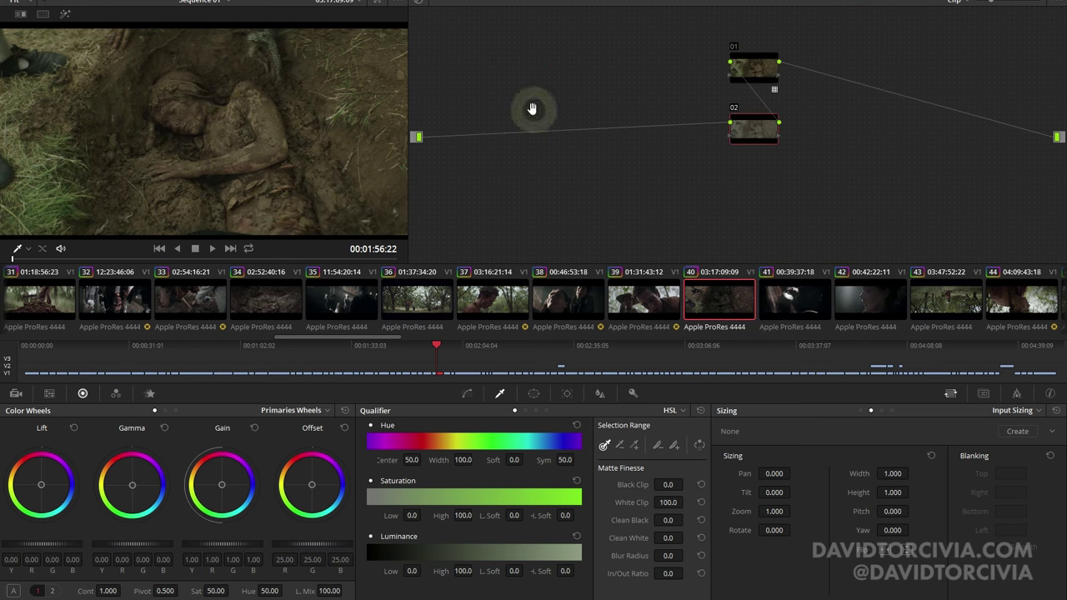
pyautogui.hotkey('ctrl', 'v')
# Place node 02 before node 01, scrub forward, and load the multi-node grade version.
pyautogui.moveTo(740, 112); pyautogui.dragTo(615, 58)
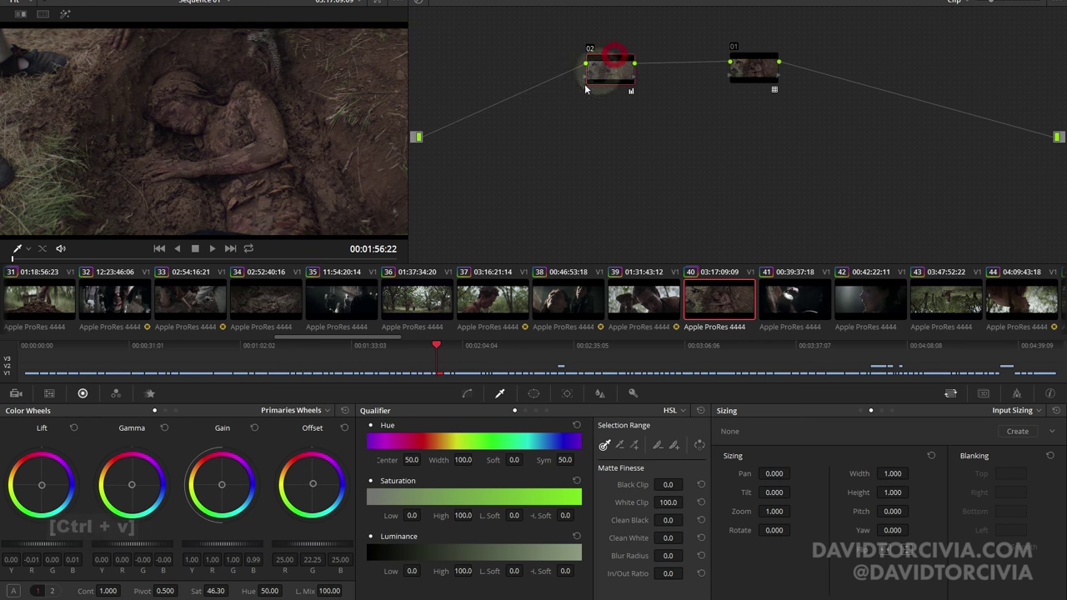
pyautogui.click(125, 123)
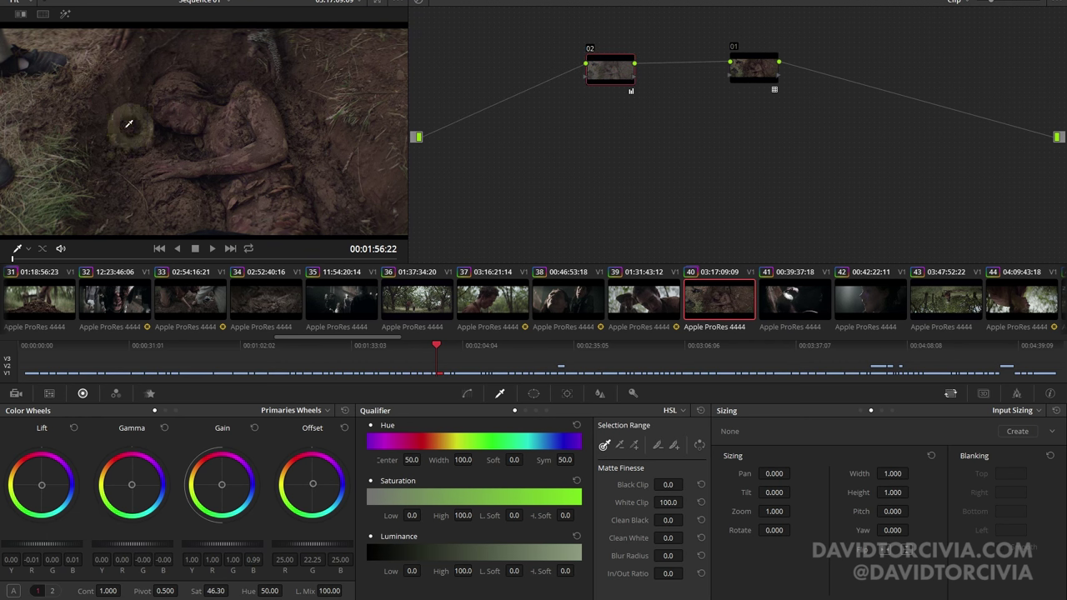
pyautogui.moveTo(158, 259); pyautogui.dragTo(291, 258)
pyautogui.rightClick(717, 298)
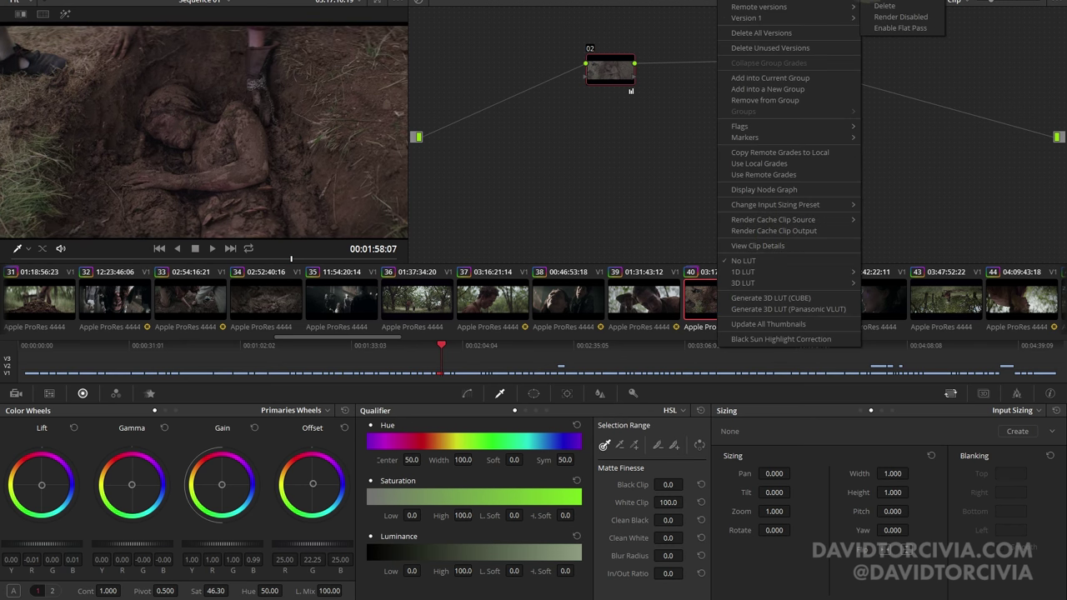
pyautogui.click(866, 8)
# Toggle nodes 03 and 05 off and on to compare their effect on clip 40.
pyautogui.click(579, 77)
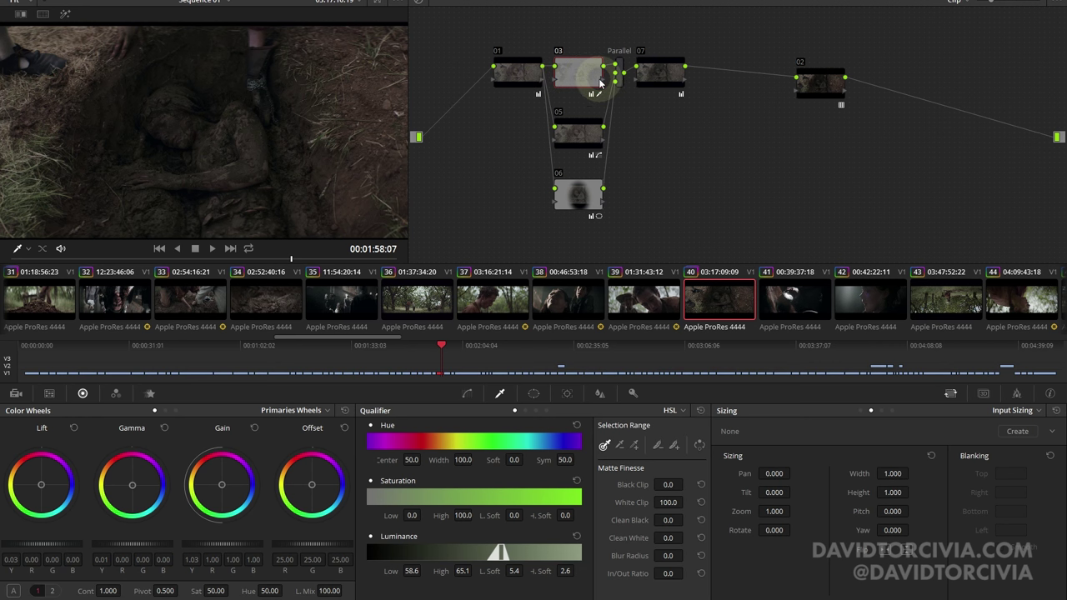
pyautogui.hotkey('ctrl', 'd')
pyautogui.hotkey('ctrl', 'd')
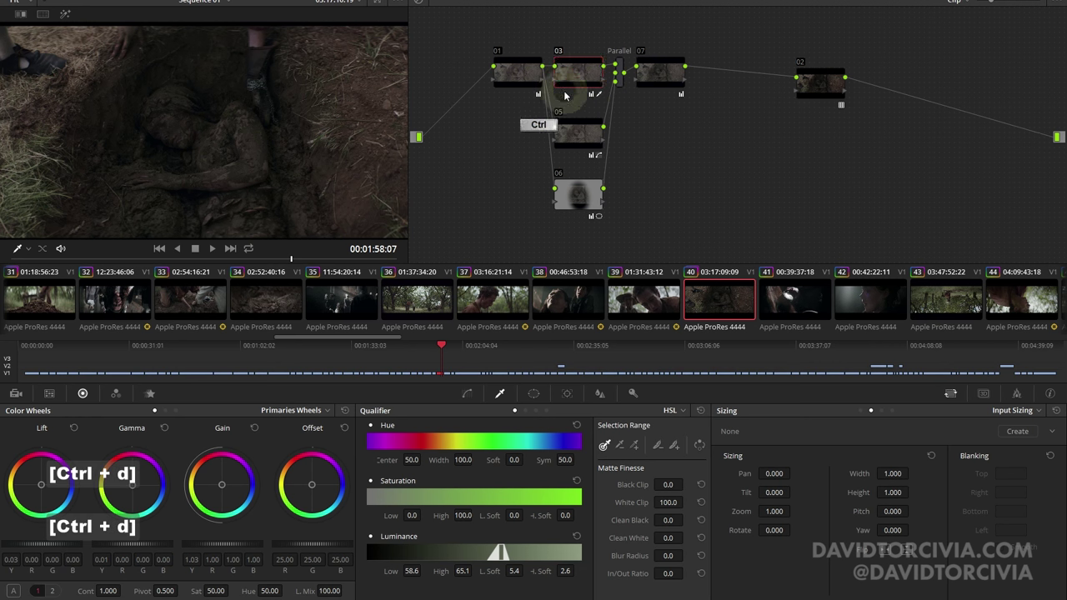
pyautogui.click(567, 142)
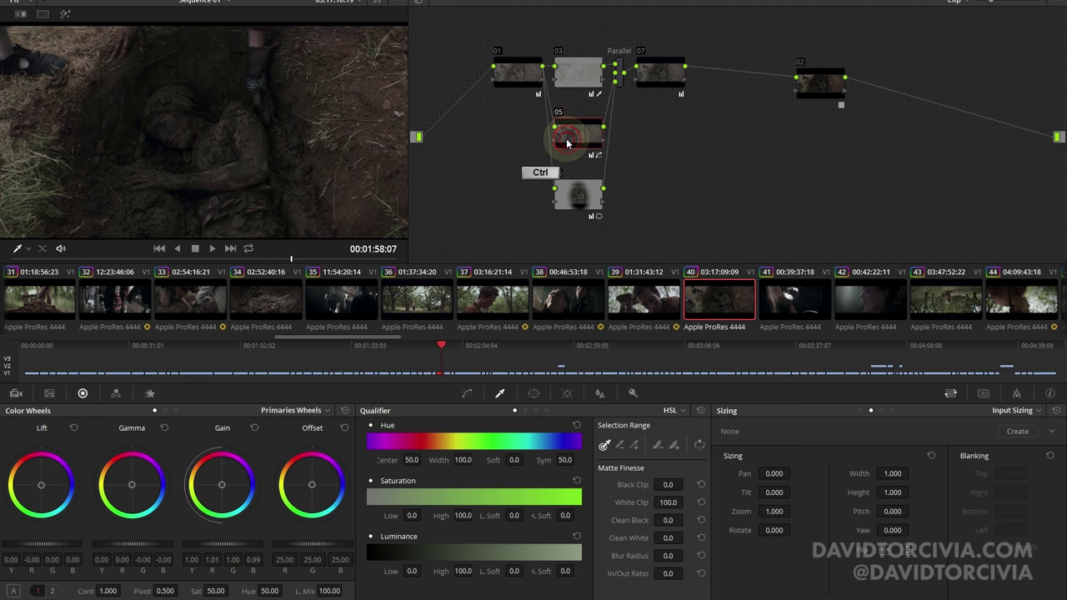
pyautogui.hotkey('ctrl', 'd')
pyautogui.hotkey('ctrl', 'd')
pyautogui.click(655, 73)
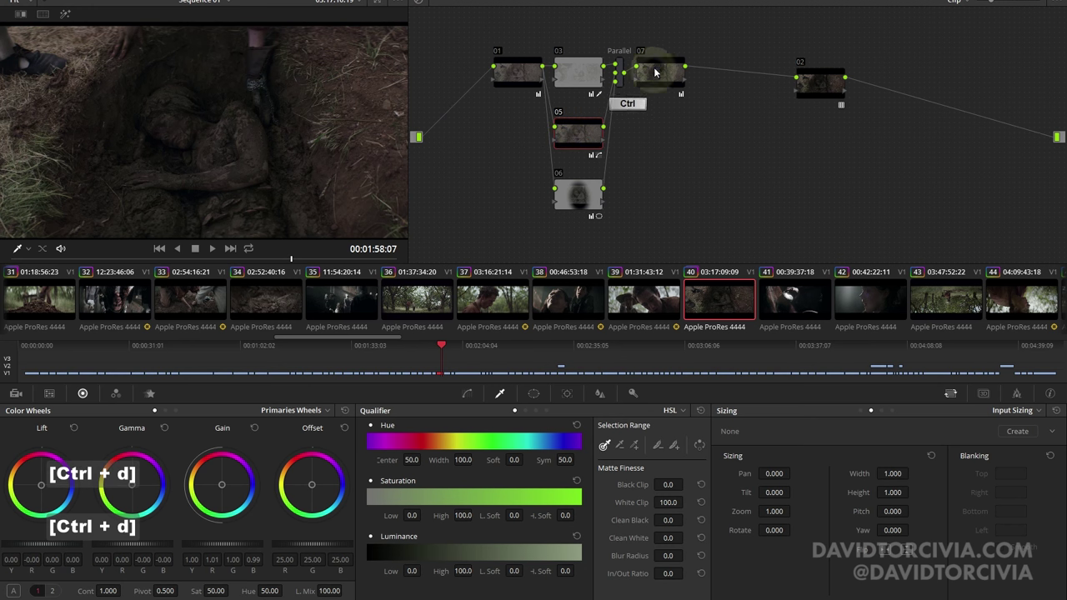
pyautogui.hotkey('ctrl', 'd')
pyautogui.hotkey('ctrl', 'd')
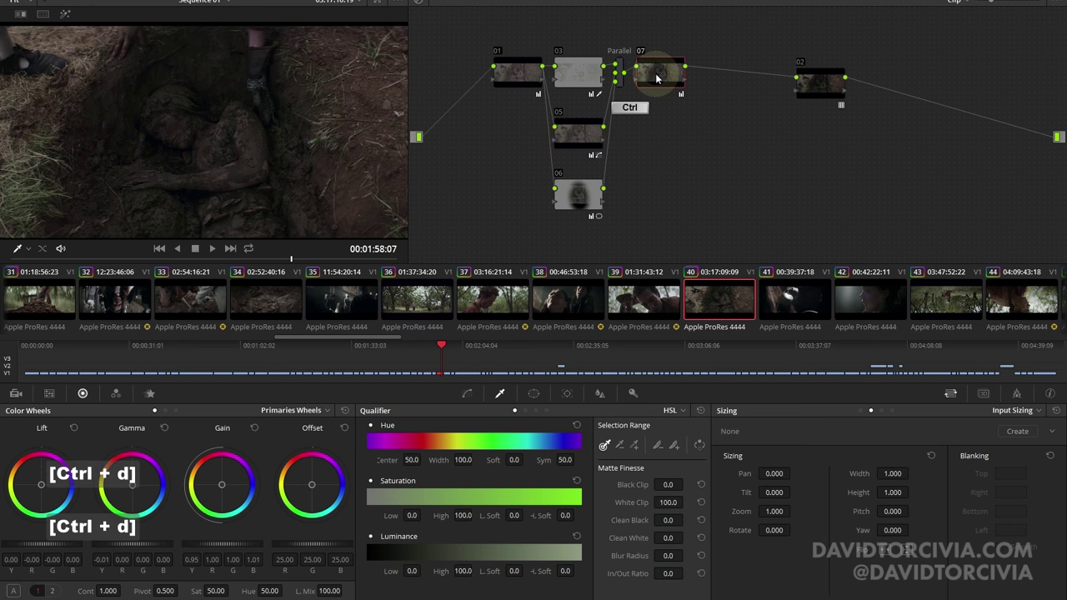
# Inspect node 06's oval window and preview its qualifier matte in highlight view.
pyautogui.click(575, 197)
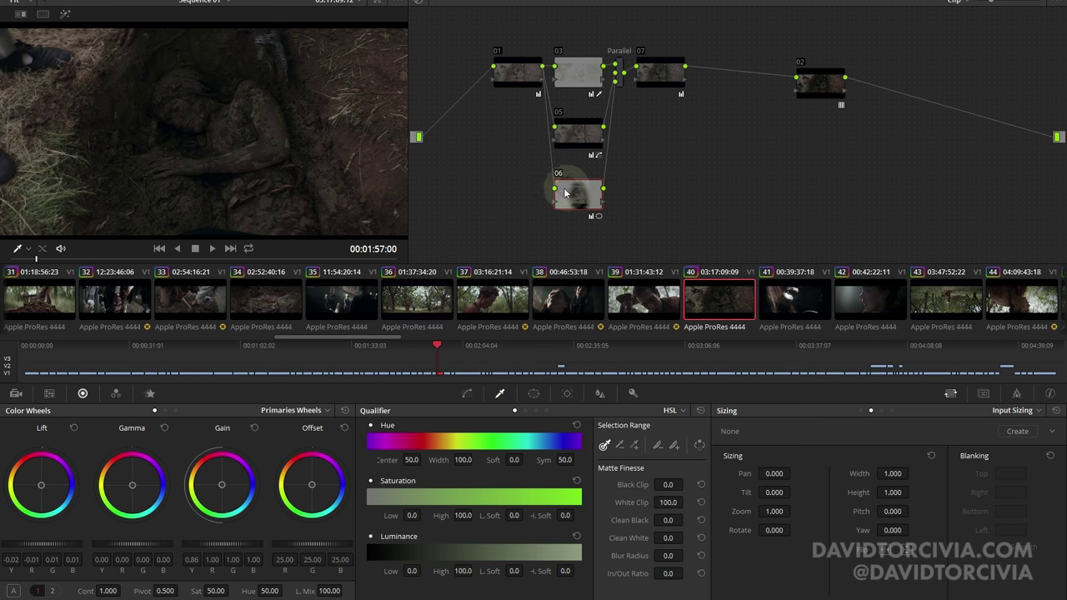
pyautogui.click(531, 395)
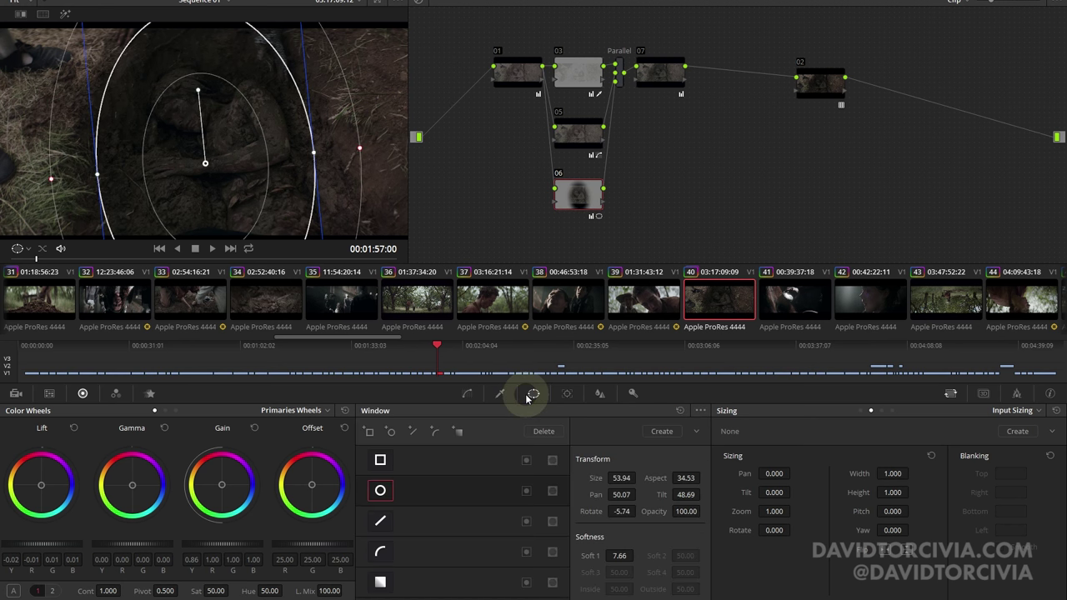
pyautogui.click(499, 396)
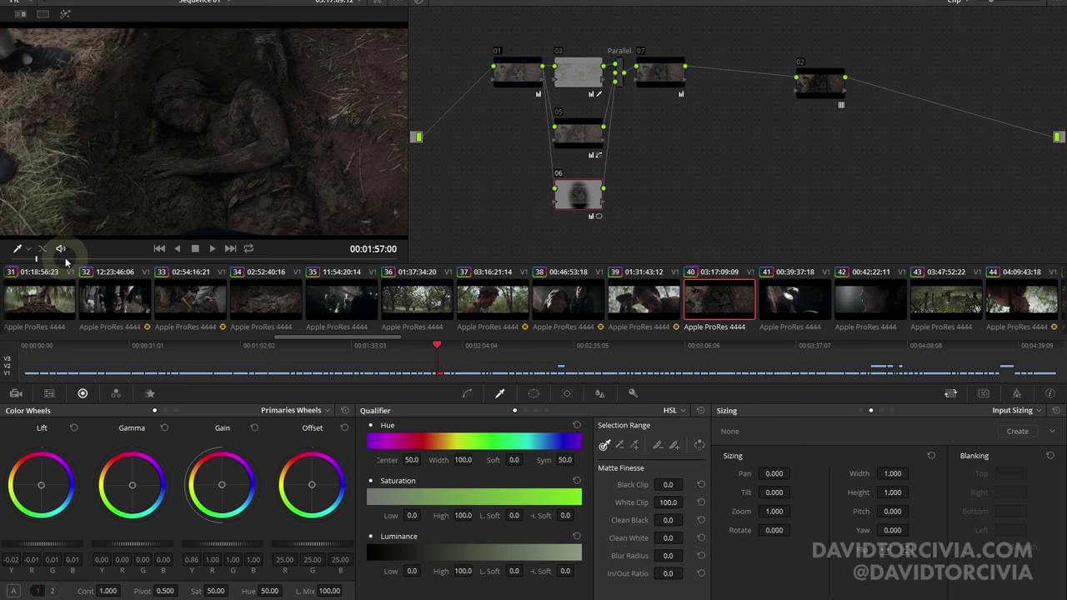
pyautogui.hotkey('shift', 'h')
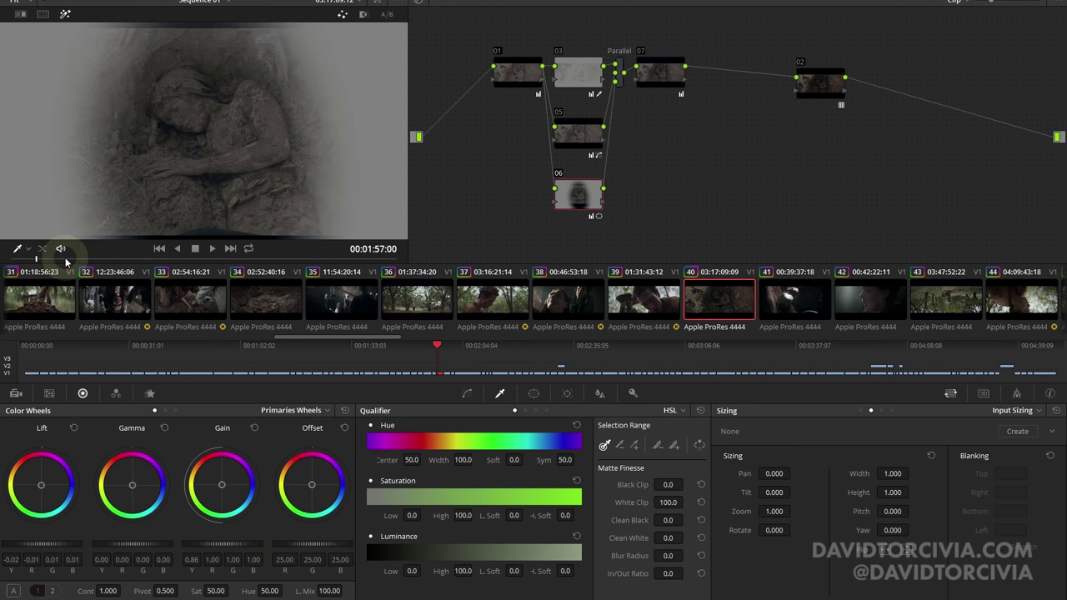
pyautogui.hotkey('shift', 'h')
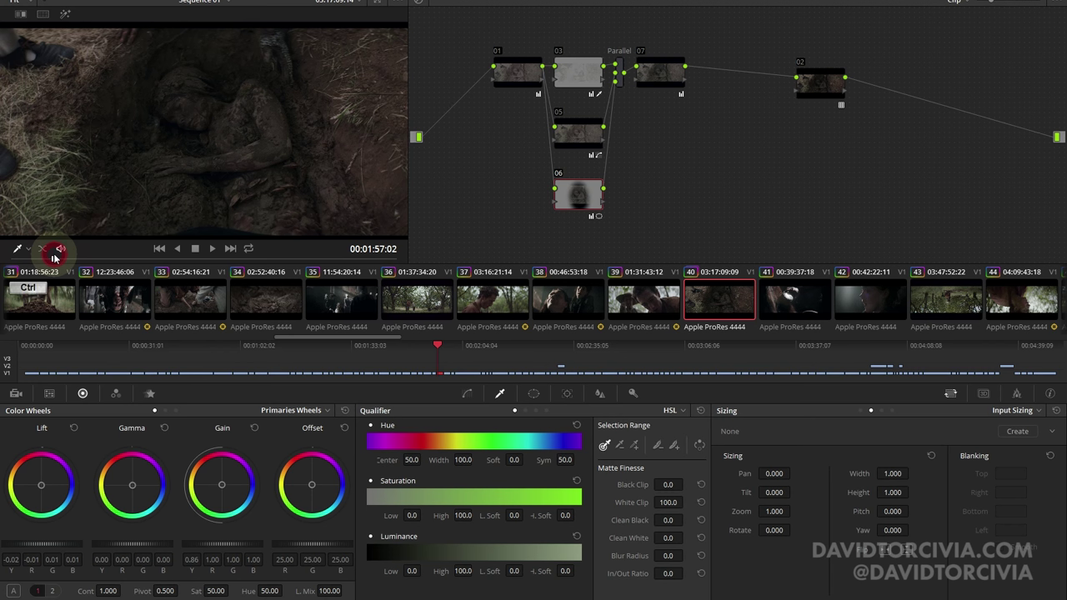
# Compare node 06 on and off across frames 01:58:19 and 01:57:03.
pyautogui.hotkey('ctrl', 'd')
pyautogui.hotkey('ctrl', 'd')
pyautogui.moveTo(57, 254); pyautogui.dragTo(154, 269)
pyautogui.click(257, 260)
pyautogui.hotkey('ctrl', 'd')
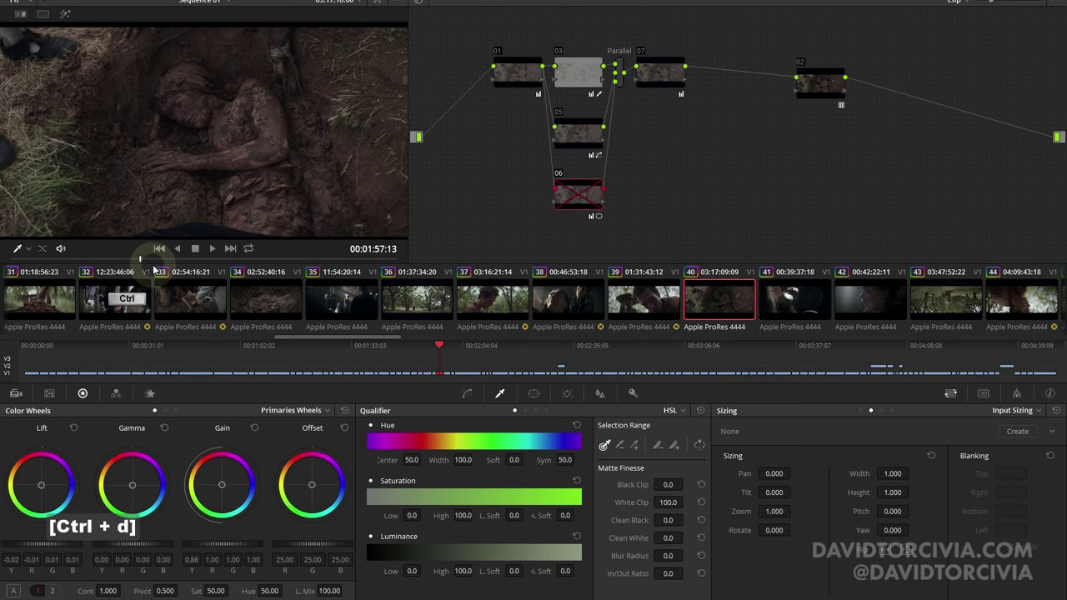
pyautogui.hotkey('ctrl', 'd')
pyautogui.hotkey('ctrl', 'd')
pyautogui.hotkey('ctrl', 'd')
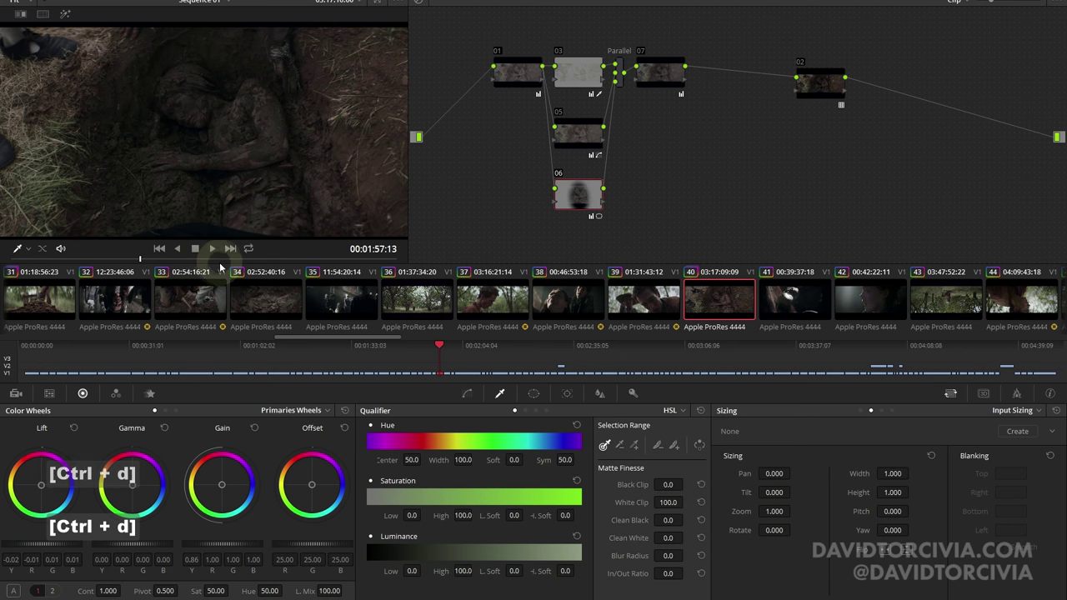
pyautogui.moveTo(207, 264); pyautogui.dragTo(379, 255)
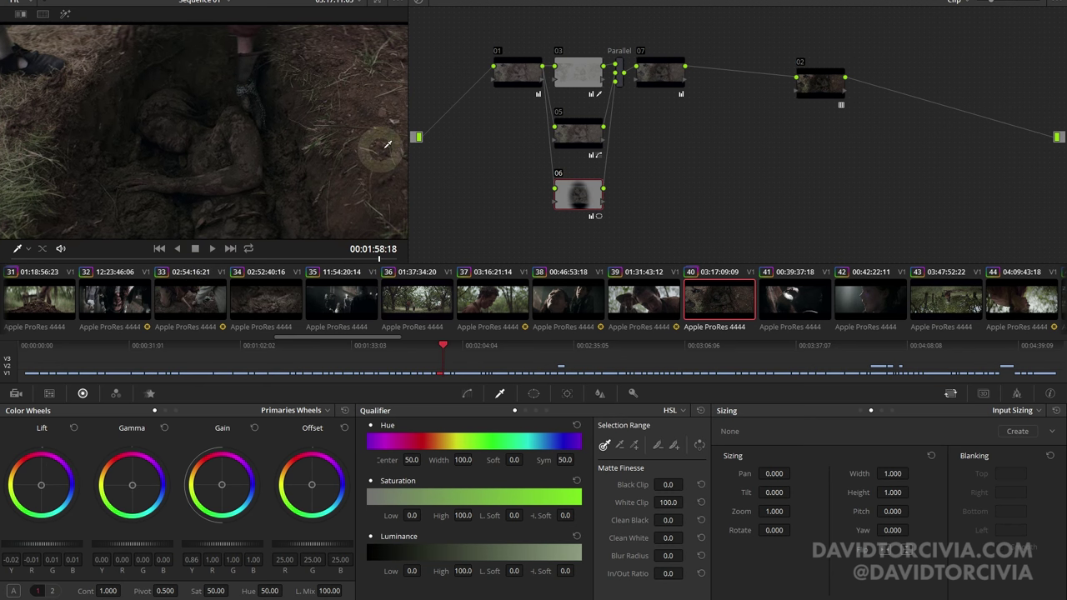
pyautogui.moveTo(357, 265); pyautogui.dragTo(61, 277)
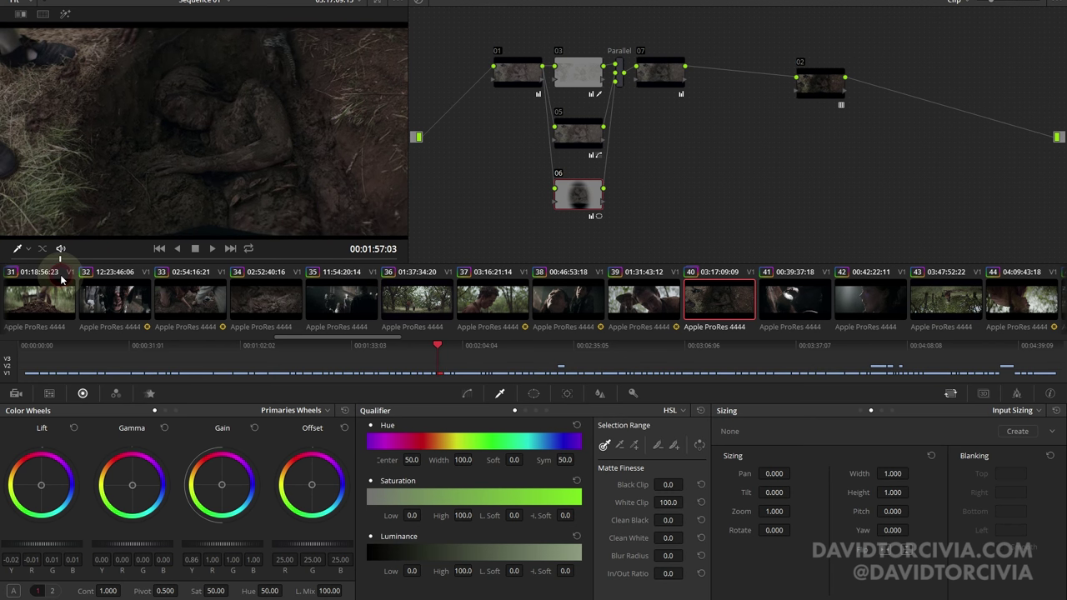
# Switch to the brighter two-node version, then settle on the darker multi-node version.
pyautogui.rightClick(714, 291)
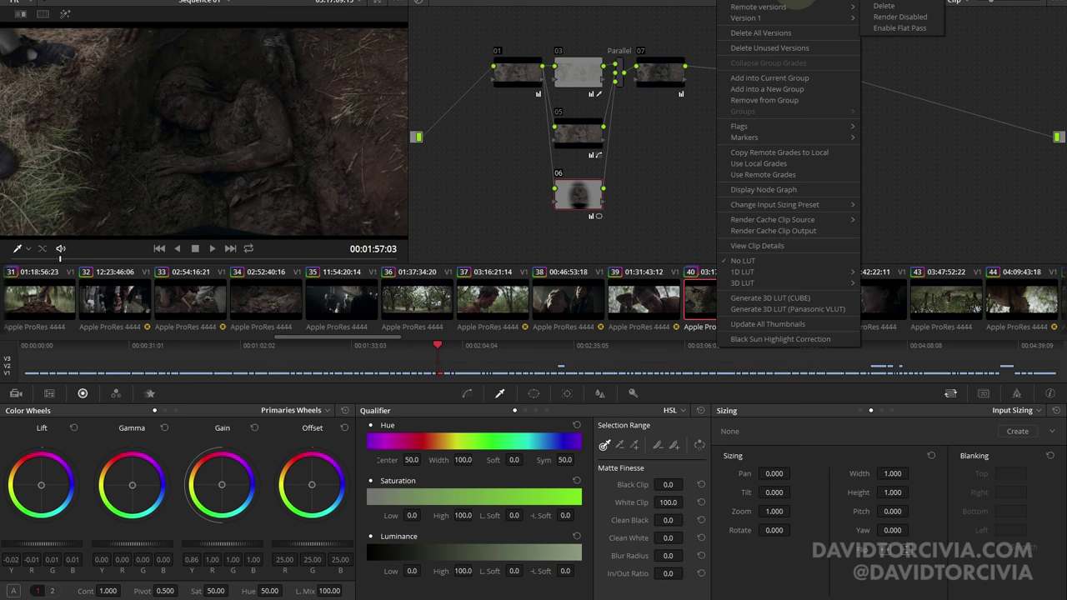
pyautogui.click(875, 4)
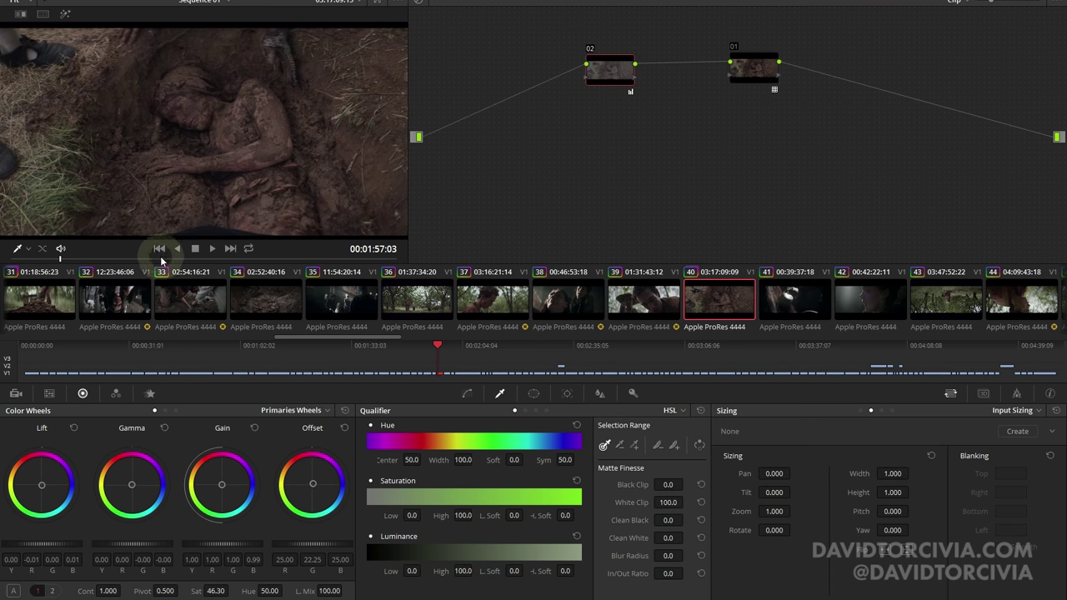
pyautogui.moveTo(161, 258); pyautogui.dragTo(315, 255)
pyautogui.rightClick(719, 296)
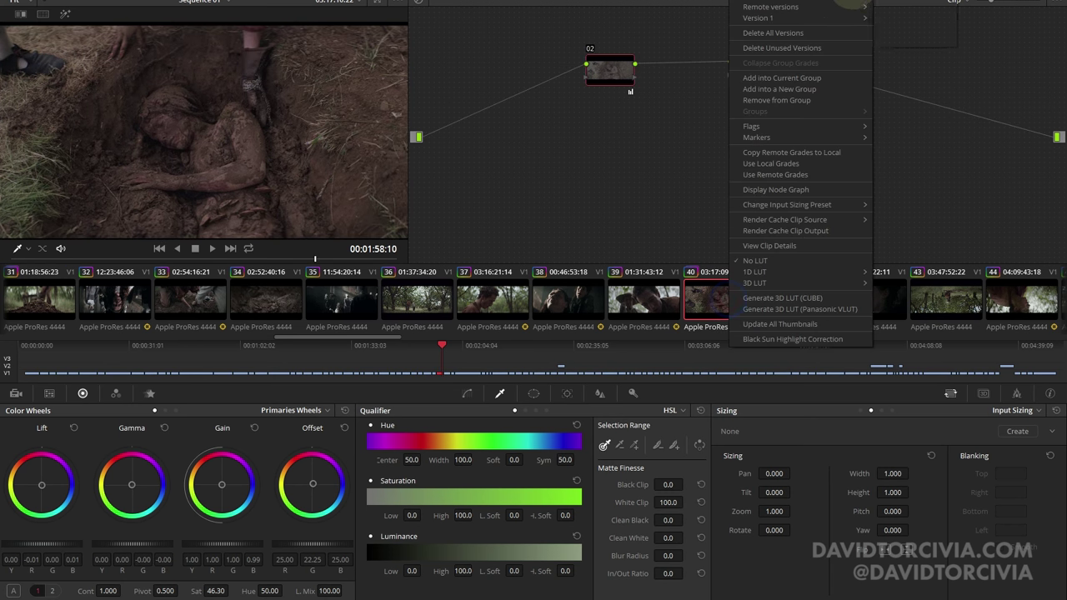
pyautogui.click(896, 4)
pyautogui.scroll(-5, 612, 310)
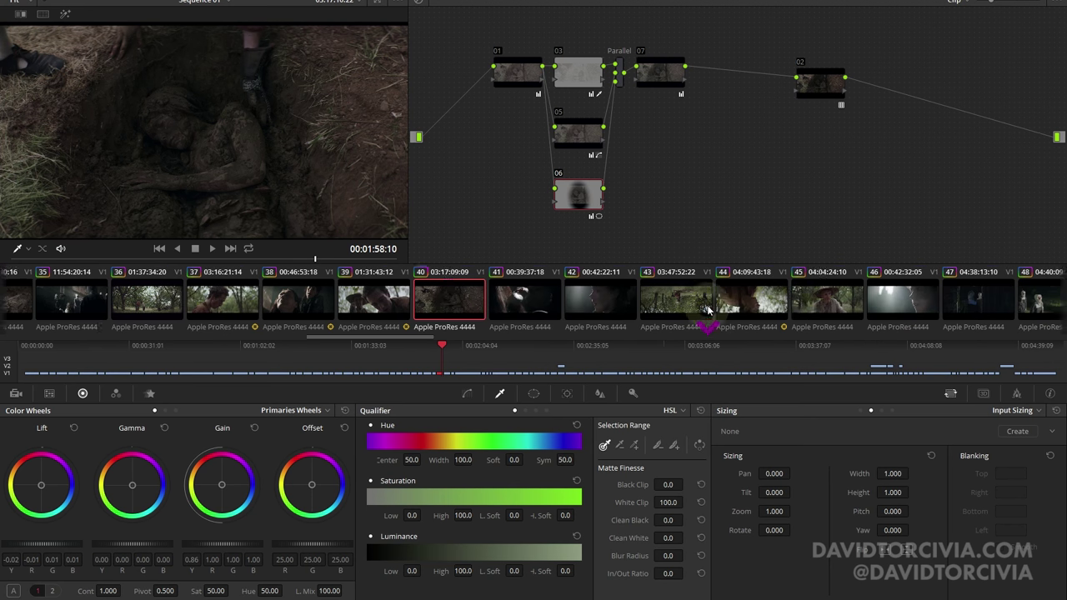
# Open orchard clip 43, bypass all its nodes, and re-enable only node 02.
pyautogui.click(612, 310)
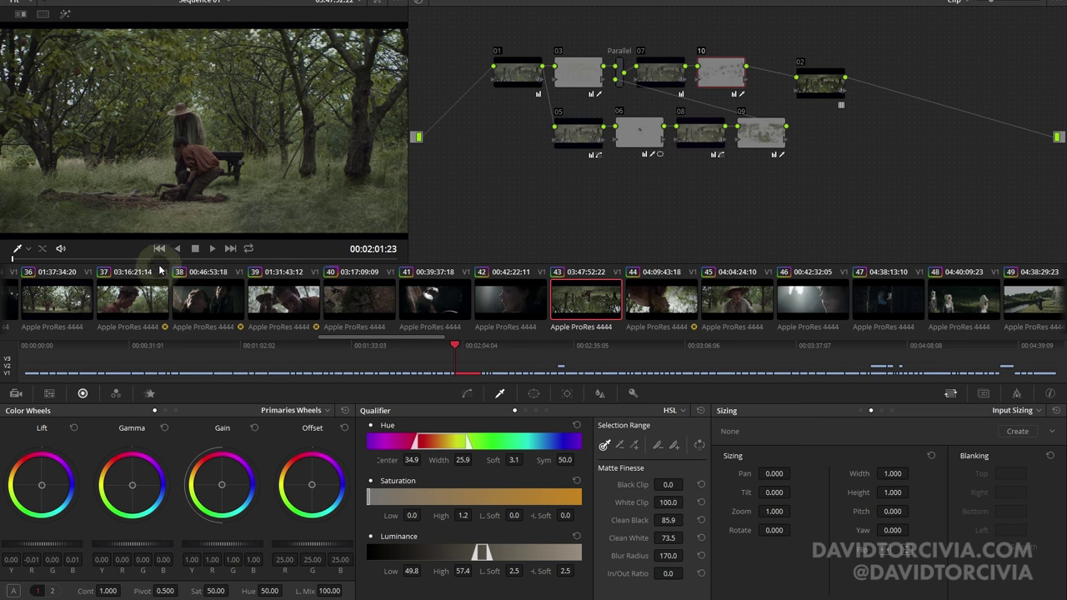
pyautogui.moveTo(142, 258); pyautogui.dragTo(8, 260)
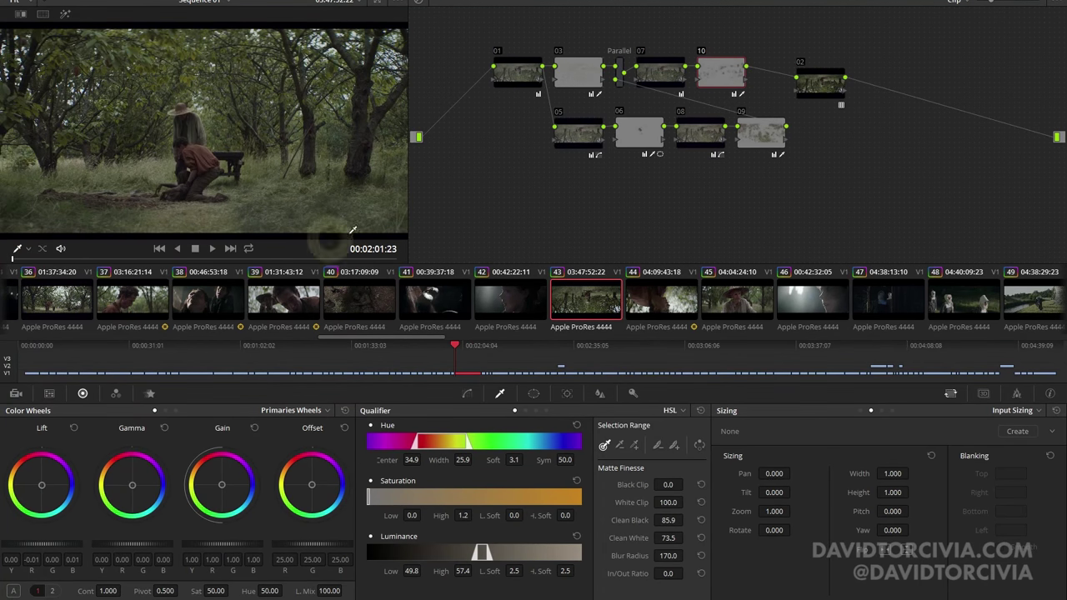
pyautogui.click(517, 73)
pyautogui.hotkey('ctrl', 'd')
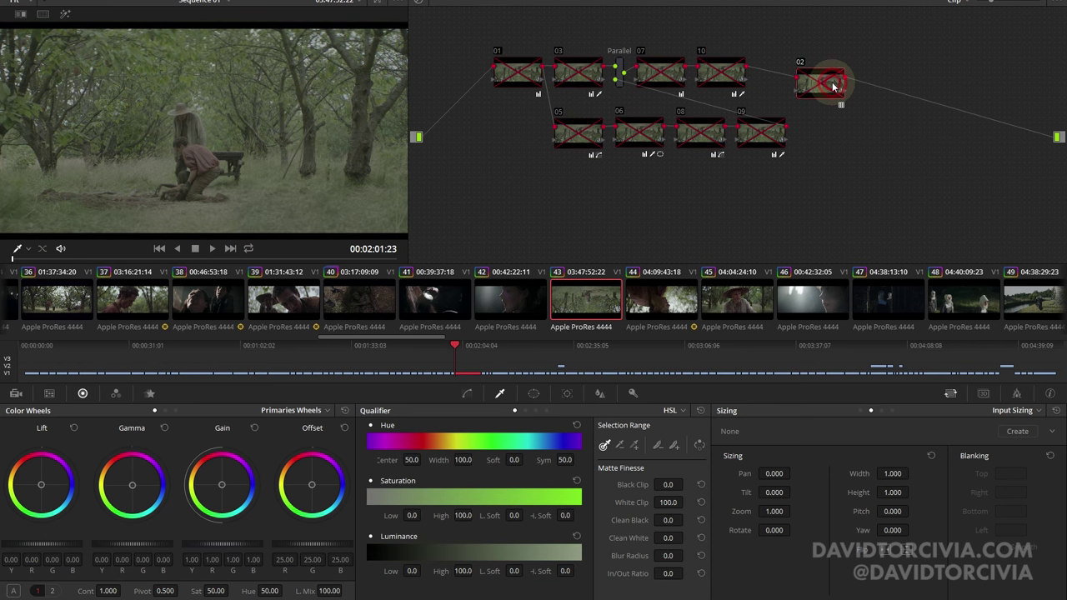
pyautogui.hotkey('ctrl', 'd')
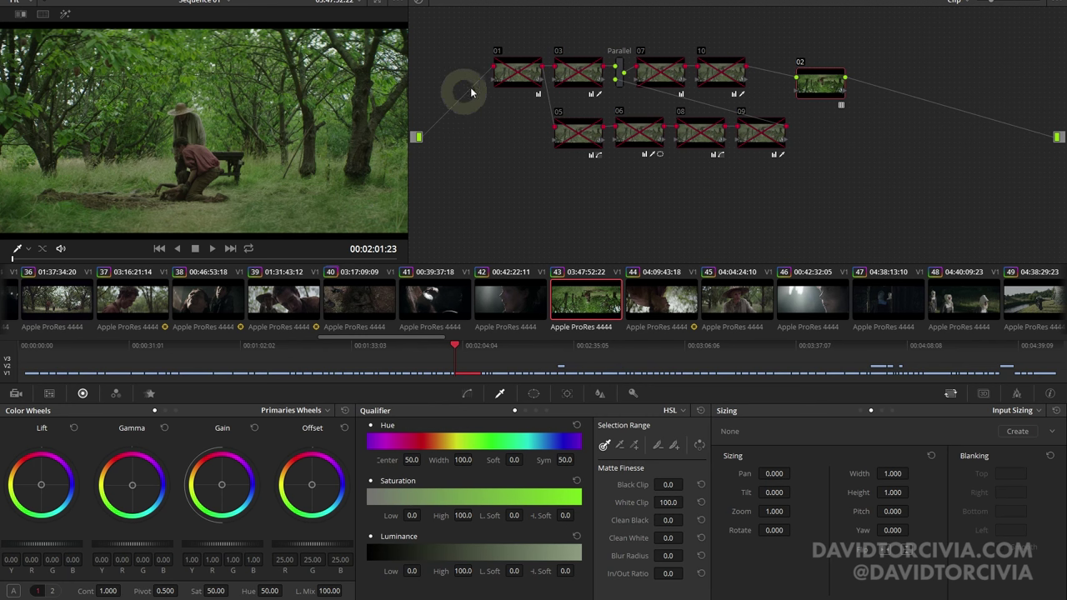
# Re-enable node 03 and preview its luminance 60.5–65.1 qualifier matte.
pyautogui.click(527, 79)
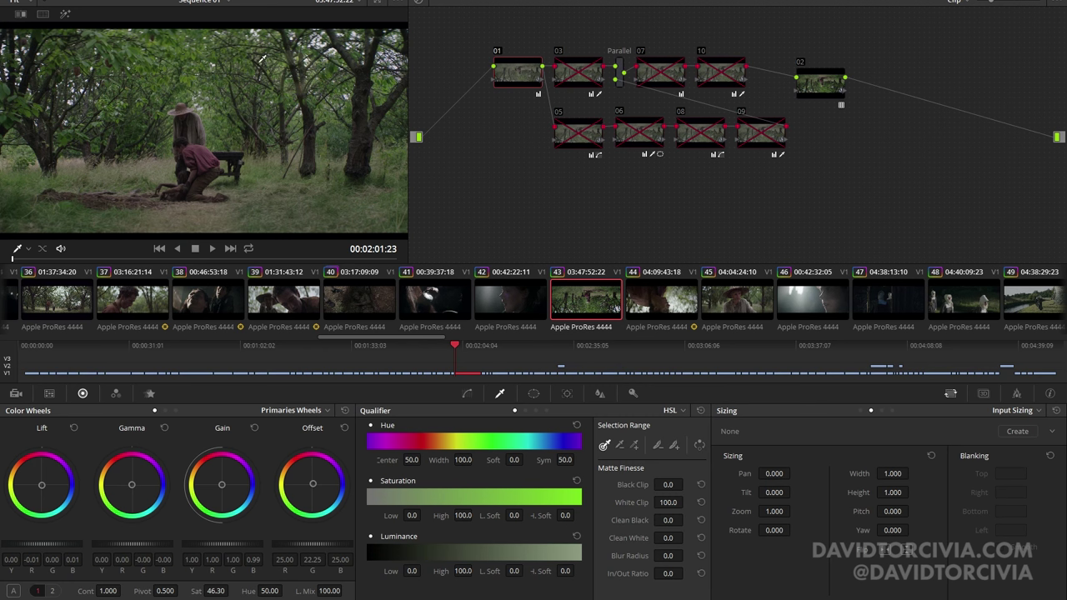
pyautogui.click(575, 79)
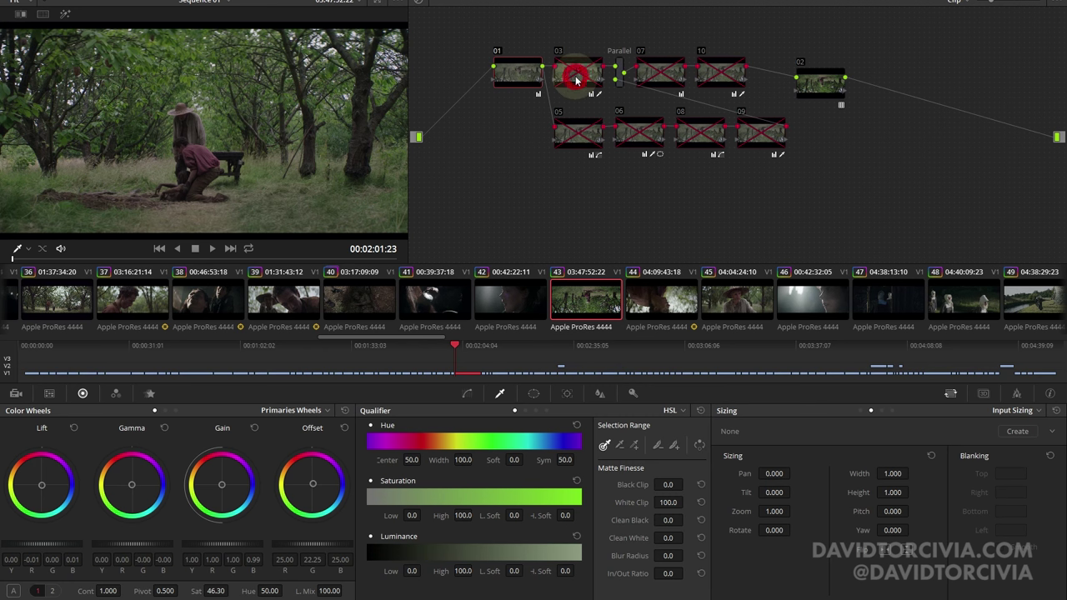
pyautogui.hotkey('ctrl', 'd')
pyautogui.hotkey('ctrl', 'd')
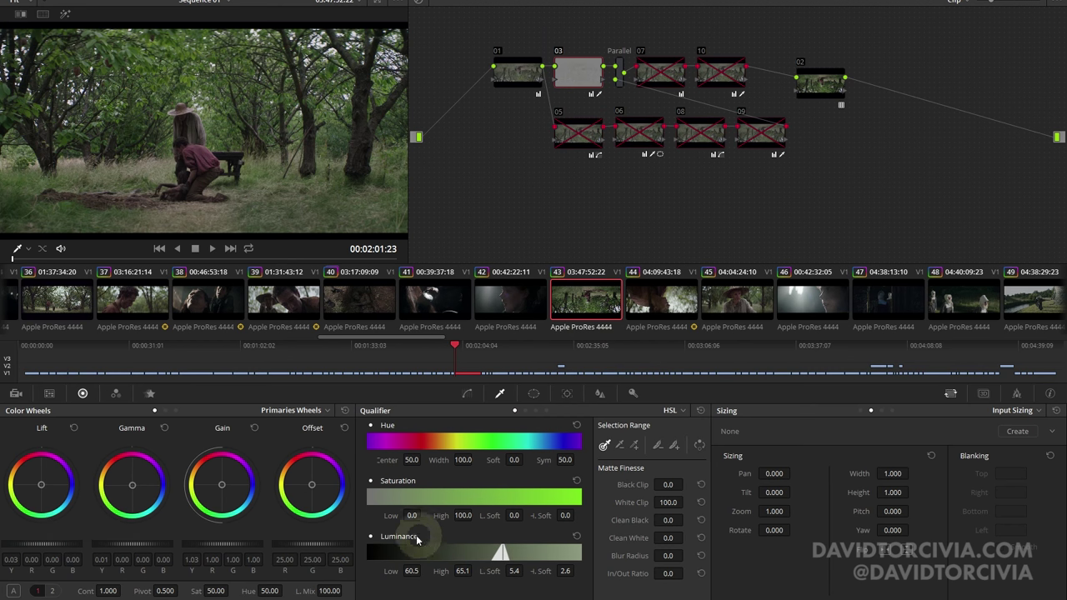
pyautogui.hotkey('shift', 'h')
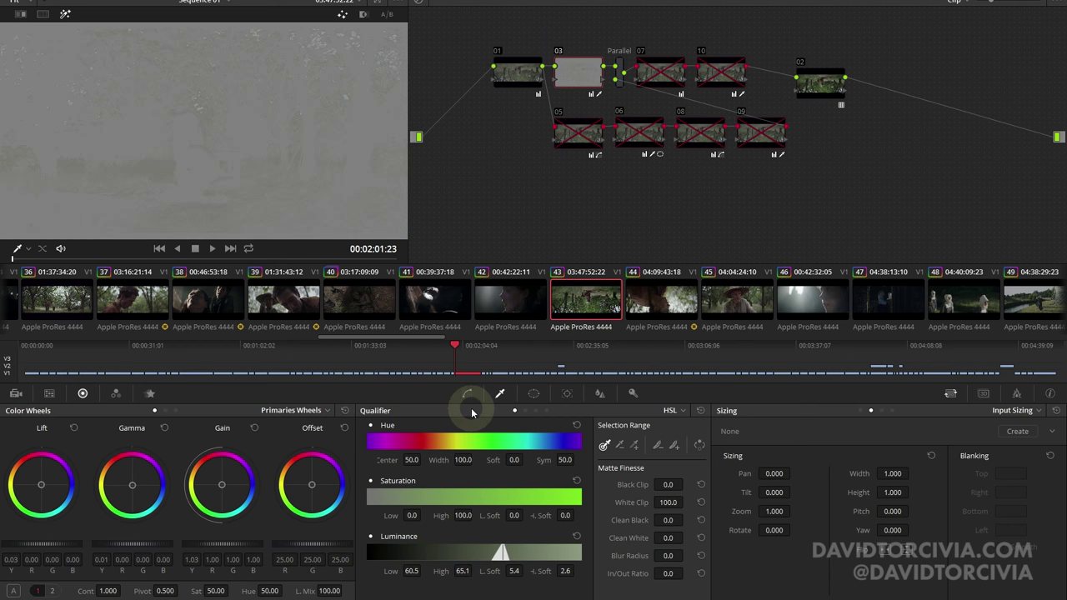
pyautogui.hotkey('shift', 'h')
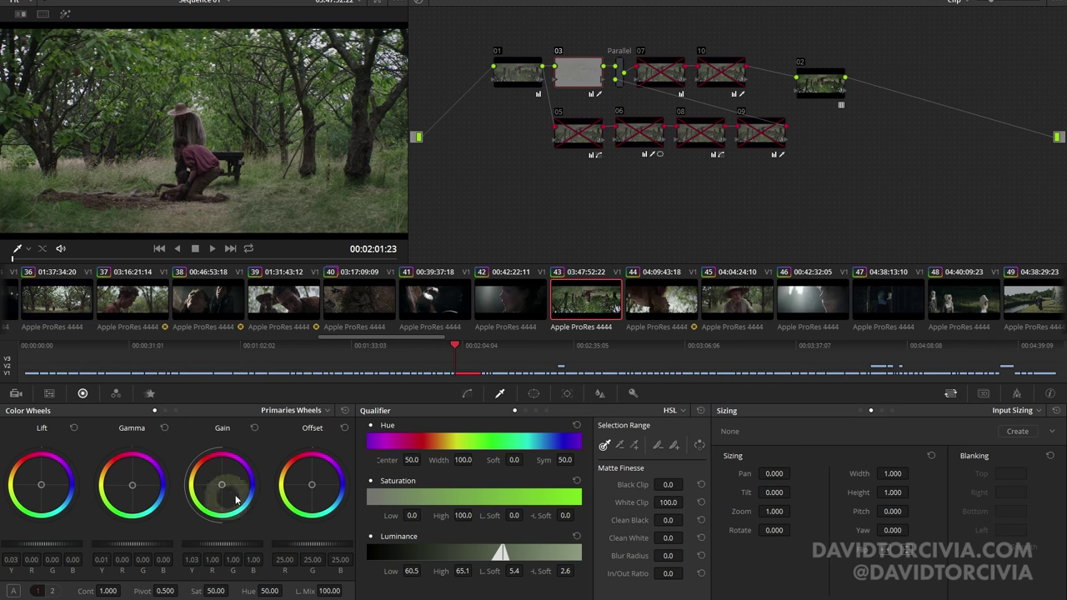
# Toggle node 03 to compare, then turn node 05 off and back on.
pyautogui.hotkey('ctrl', 'd')
pyautogui.hotkey('ctrl', 'd')
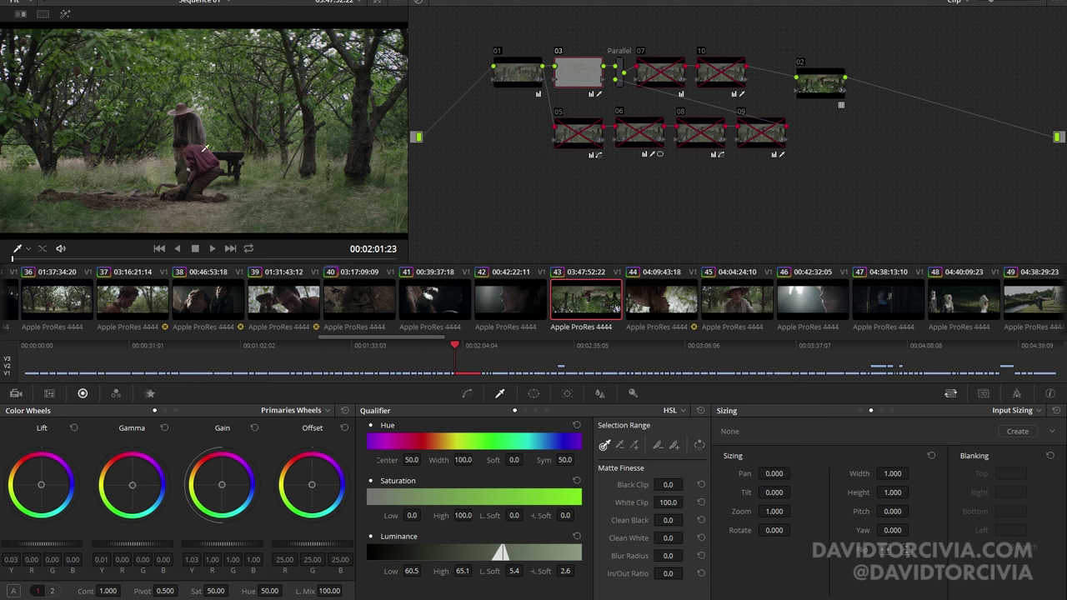
pyautogui.hotkey('ctrl', 'd')
pyautogui.hotkey('ctrl', 'd')
pyautogui.click(575, 136)
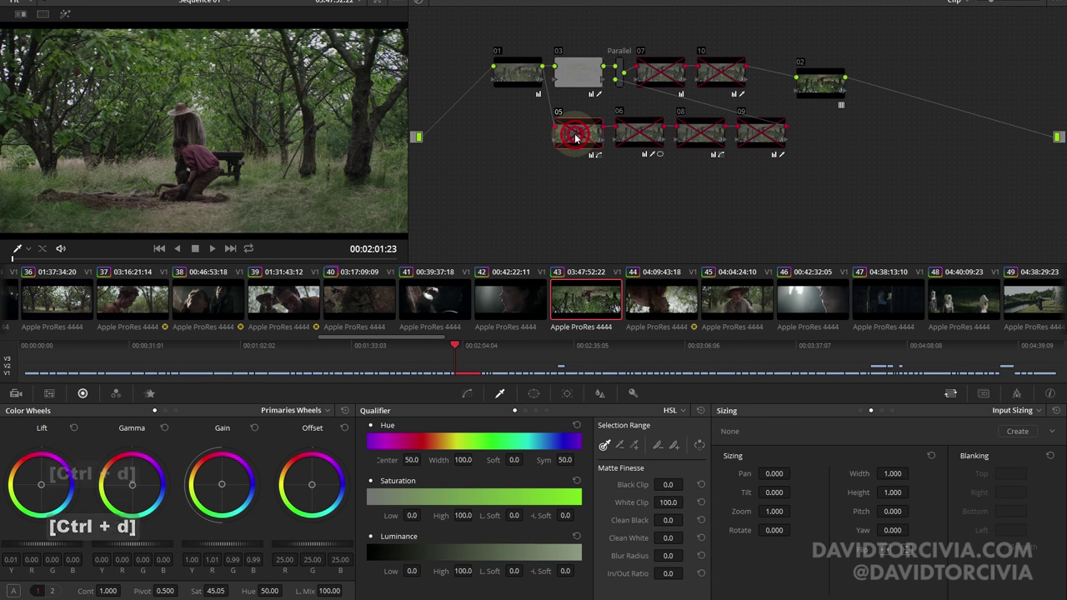
pyautogui.hotkey('ctrl', 'd')
pyautogui.hotkey('ctrl', 'd')
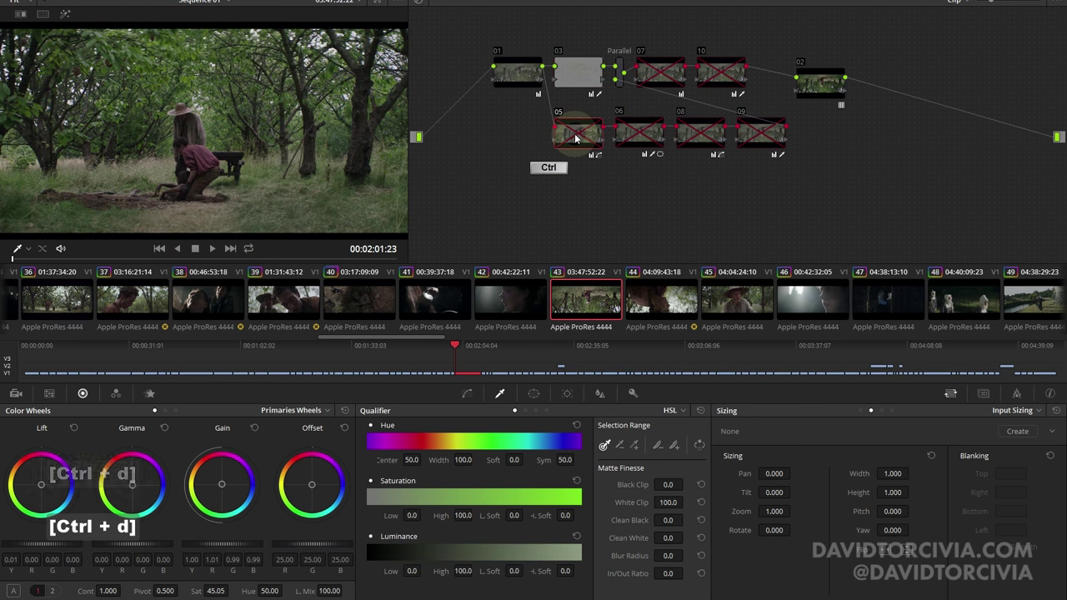
pyautogui.hotkey('ctrl', 'd')
# Test node 05's Hue vs Hue bump, undo the change, and bypass node 05 to compare.
pyautogui.click(467, 392)
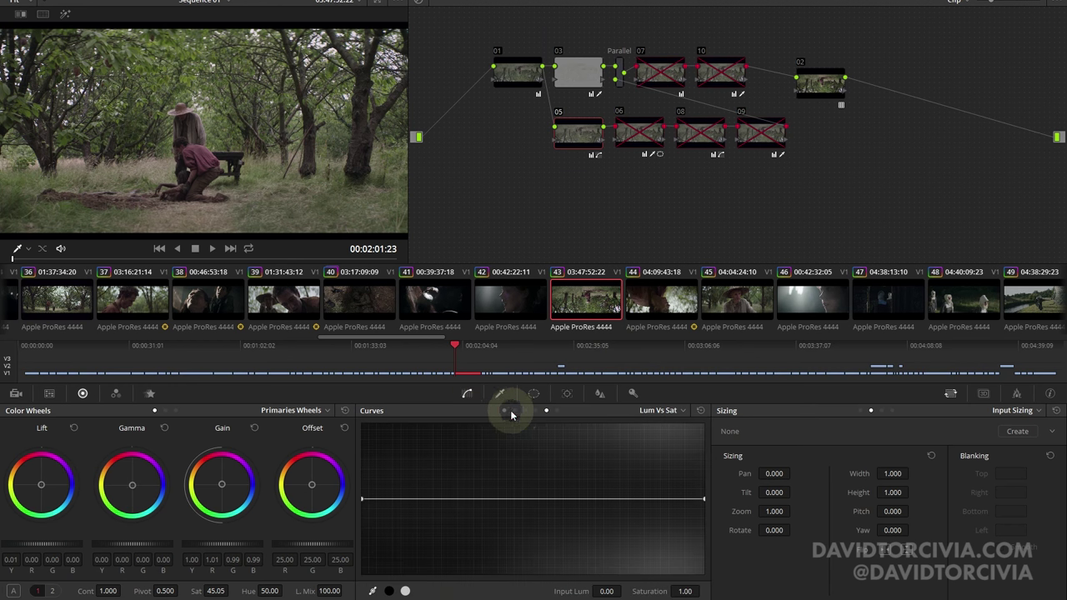
pyautogui.click(514, 410)
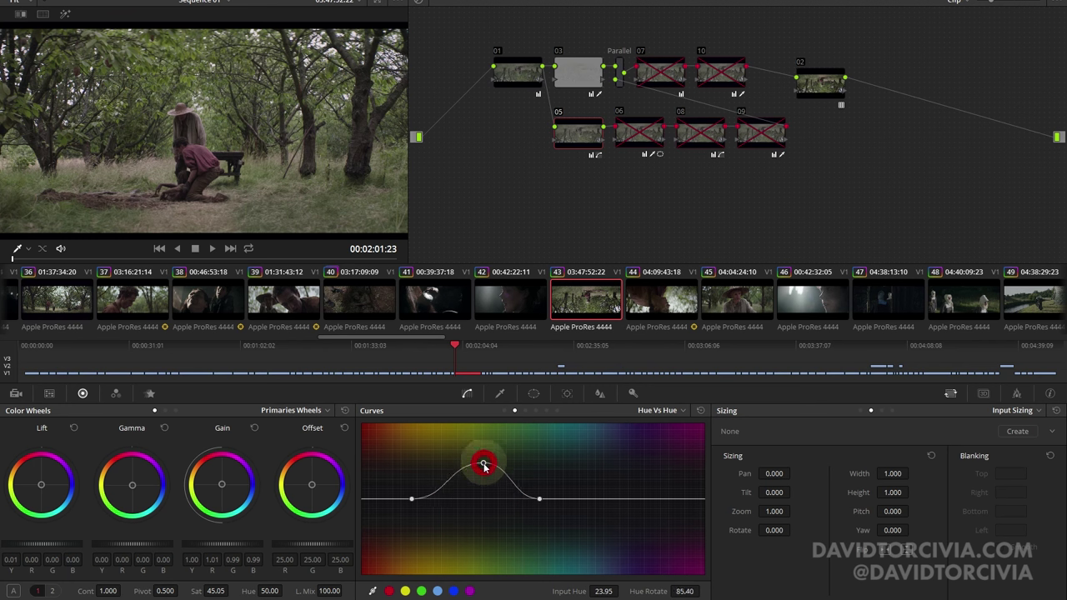
pyautogui.moveTo(485, 454); pyautogui.dragTo(483, 533)
pyautogui.hotkey('ctrl', 'z')
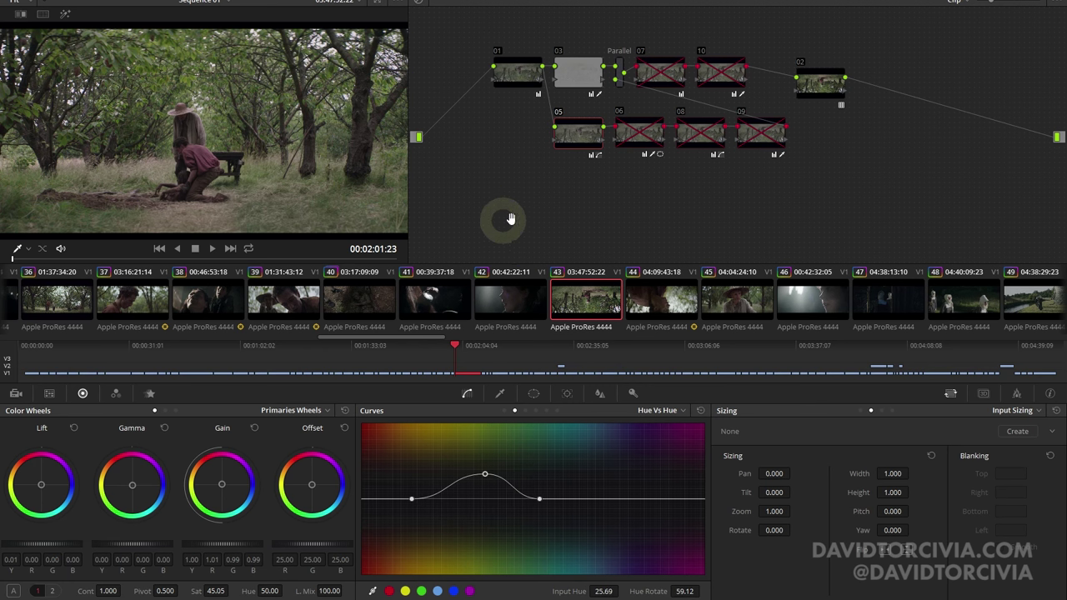
pyautogui.hotkey('ctrl', 'd')
pyautogui.hotkey('ctrl', 'd')
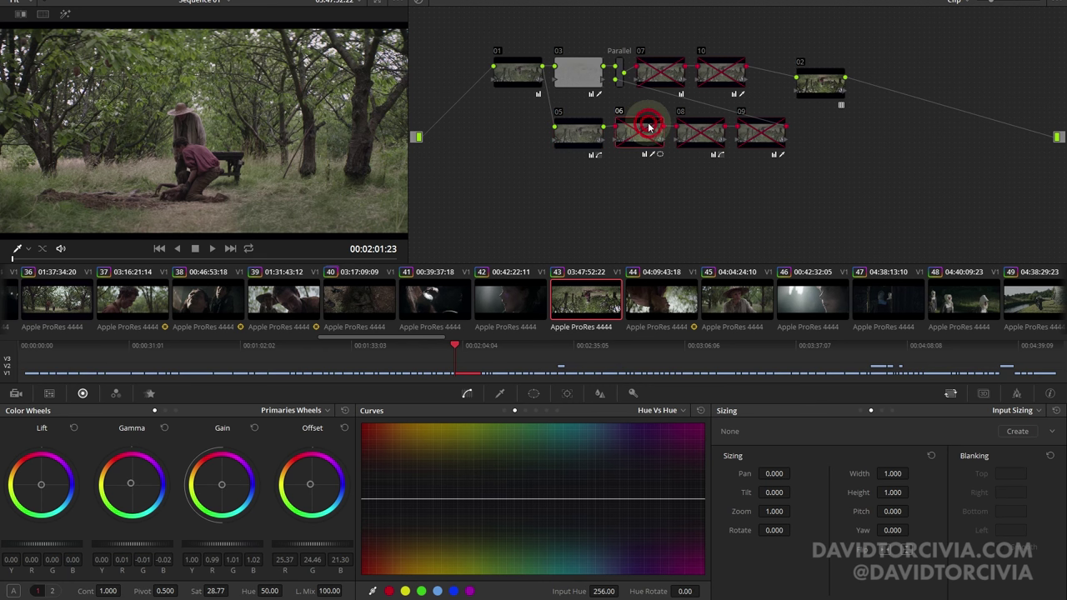
# Toggle node 06 to compare, check its keyed area, and leave it enabled.
pyautogui.hotkey('ctrl', 'd')
pyautogui.hotkey('ctrl', 'd')
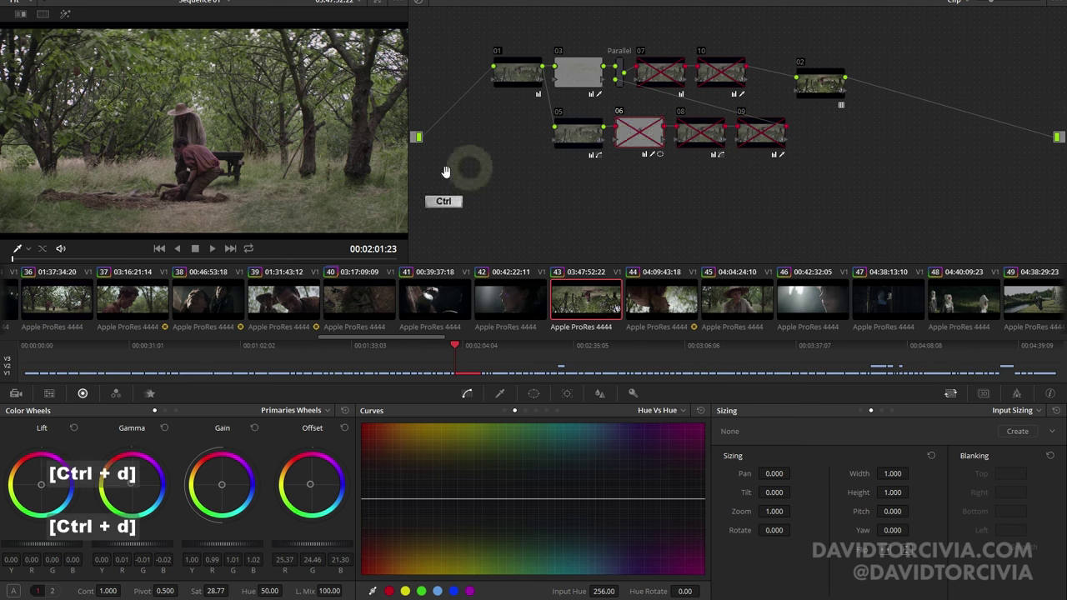
pyautogui.hotkey('ctrl', 'd')
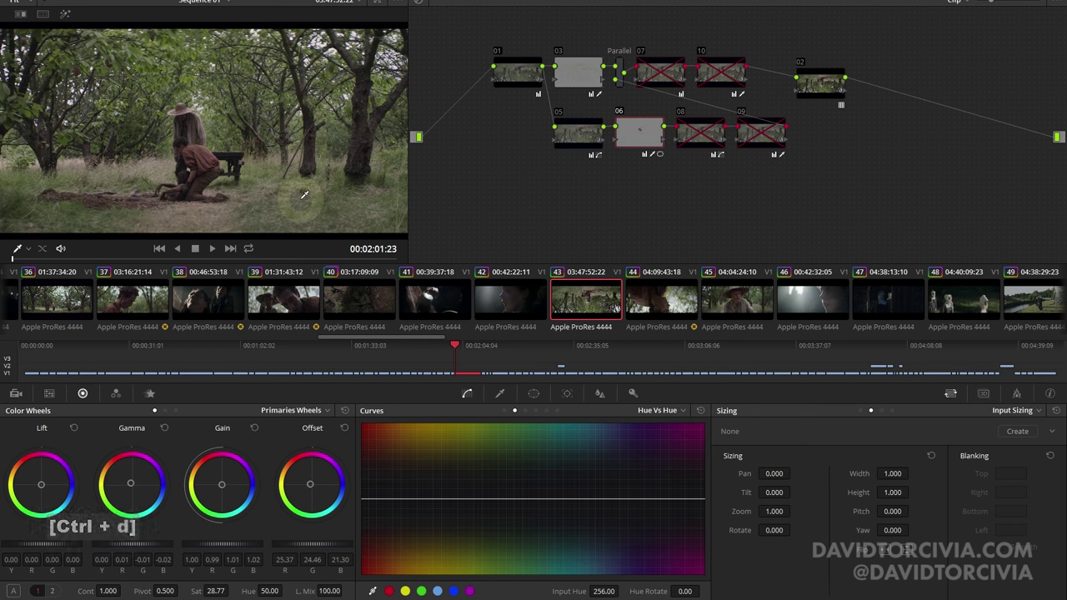
pyautogui.click(304, 195)
pyautogui.hotkey('ctrl', 'd')
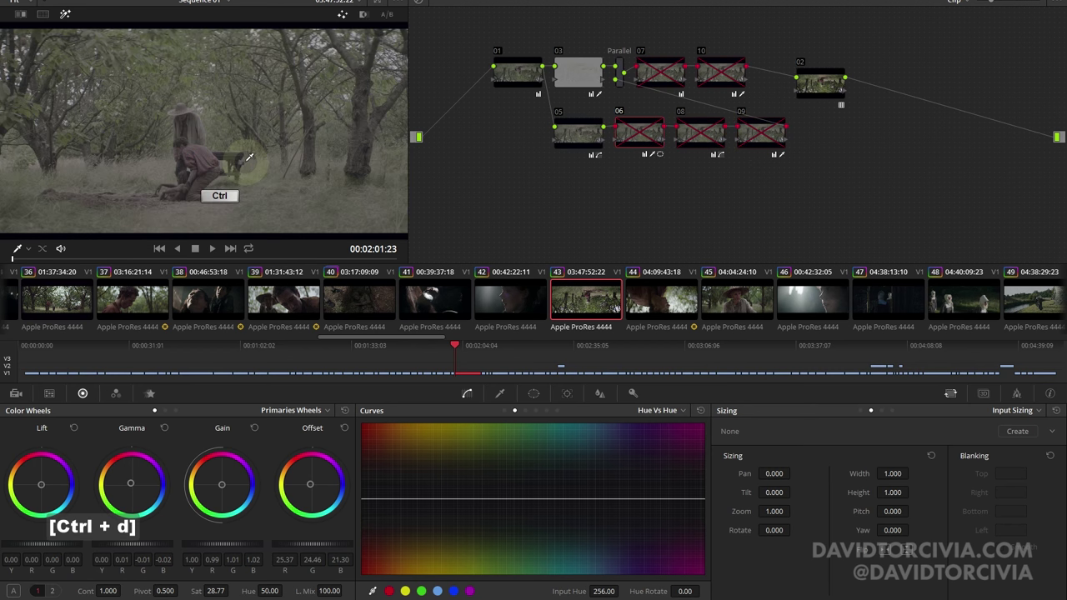
pyautogui.hotkey('ctrl', 'd')
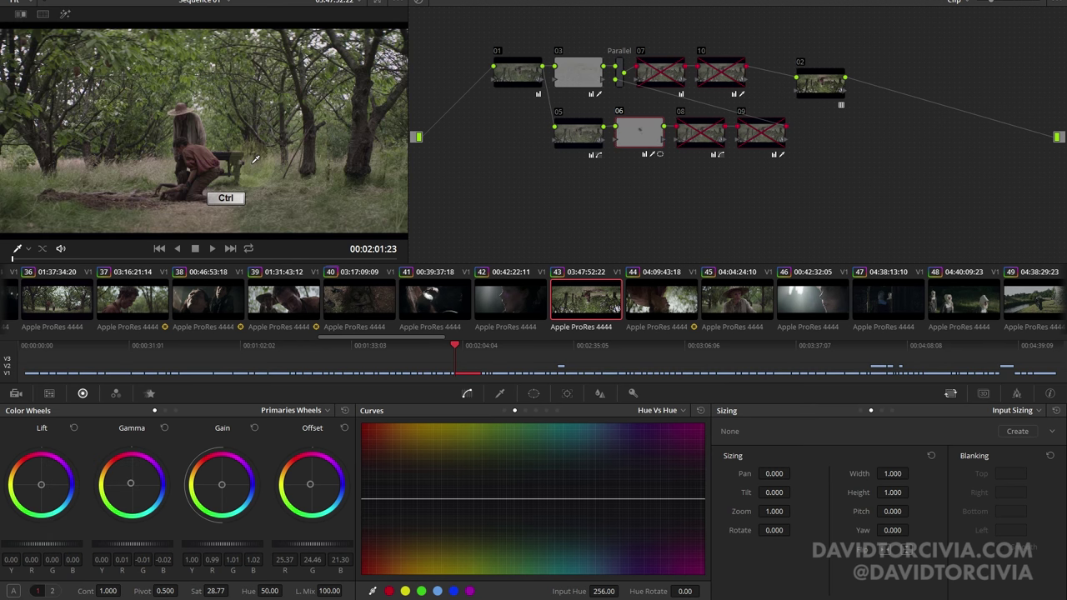
# Enable node 08 and toggle it off and on to compare its effect.
pyautogui.hotkey('ctrl', 'd')
pyautogui.hotkey('ctrl', 'd')
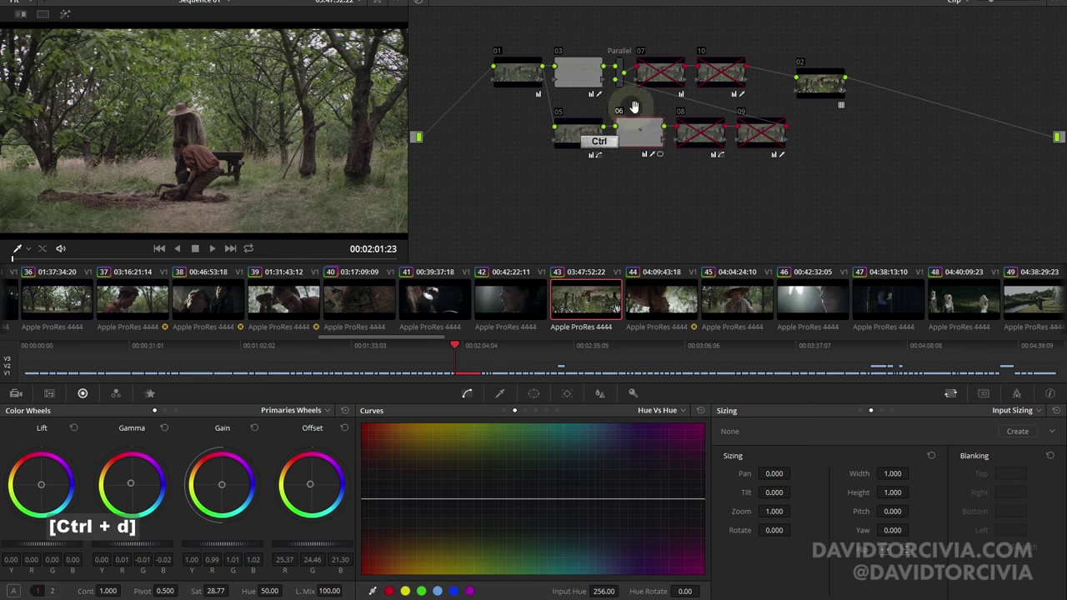
pyautogui.click(683, 121)
pyautogui.hotkey('ctrl', 'd')
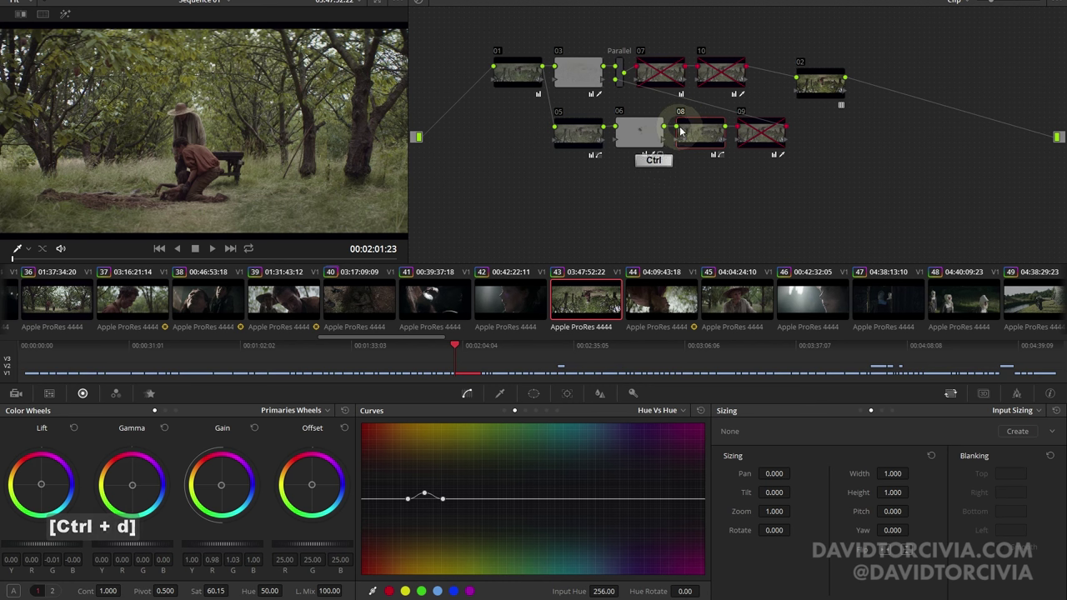
pyautogui.hotkey('ctrl', 'd')
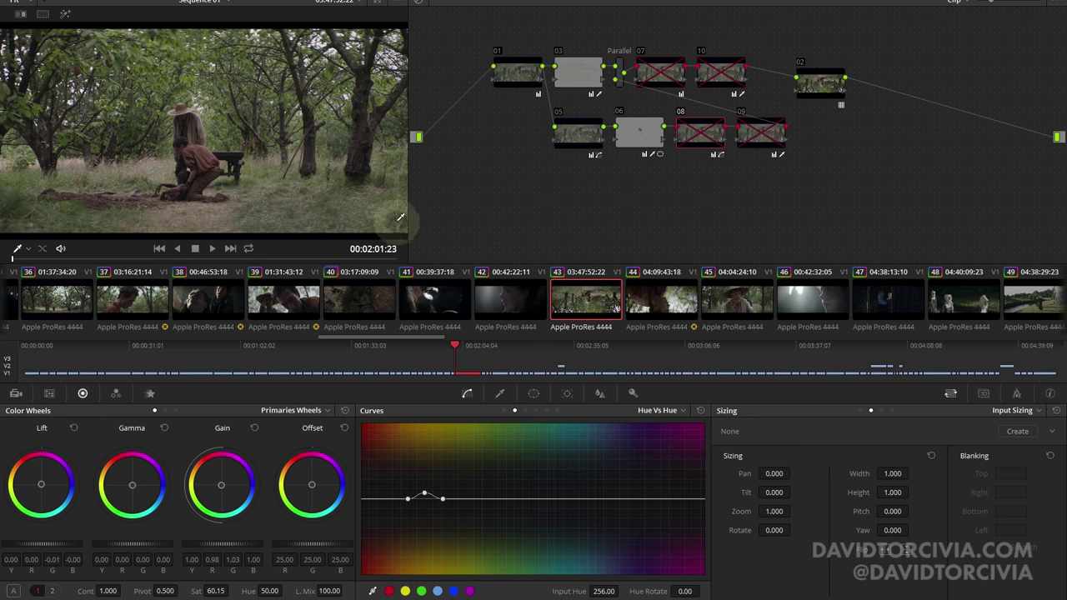
pyautogui.hotkey('ctrl', 'd')
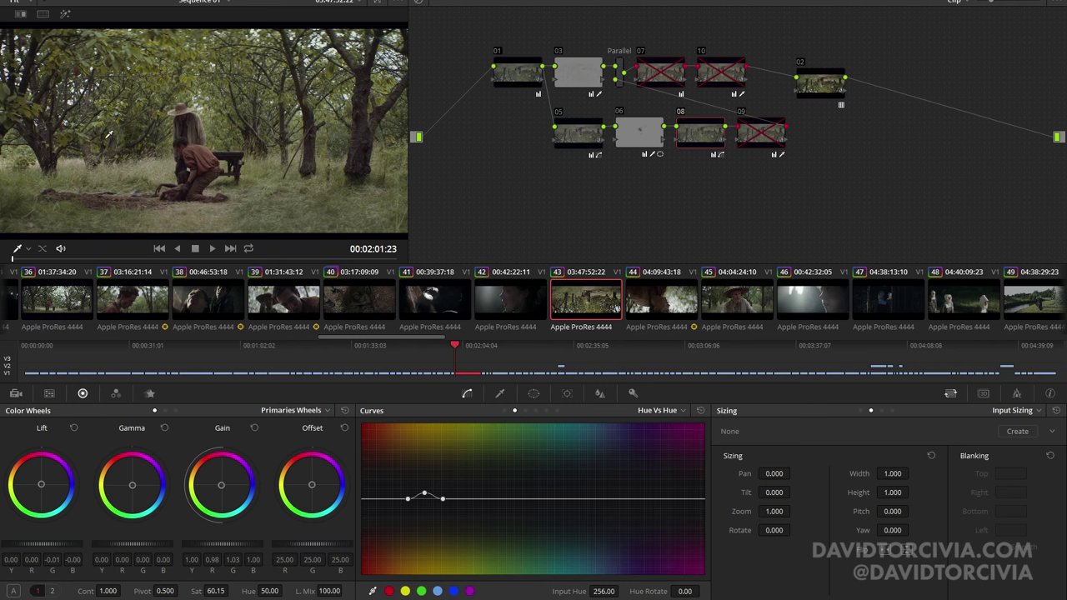
pyautogui.hotkey('ctrl', 'd')
pyautogui.hotkey('ctrl', 'd')
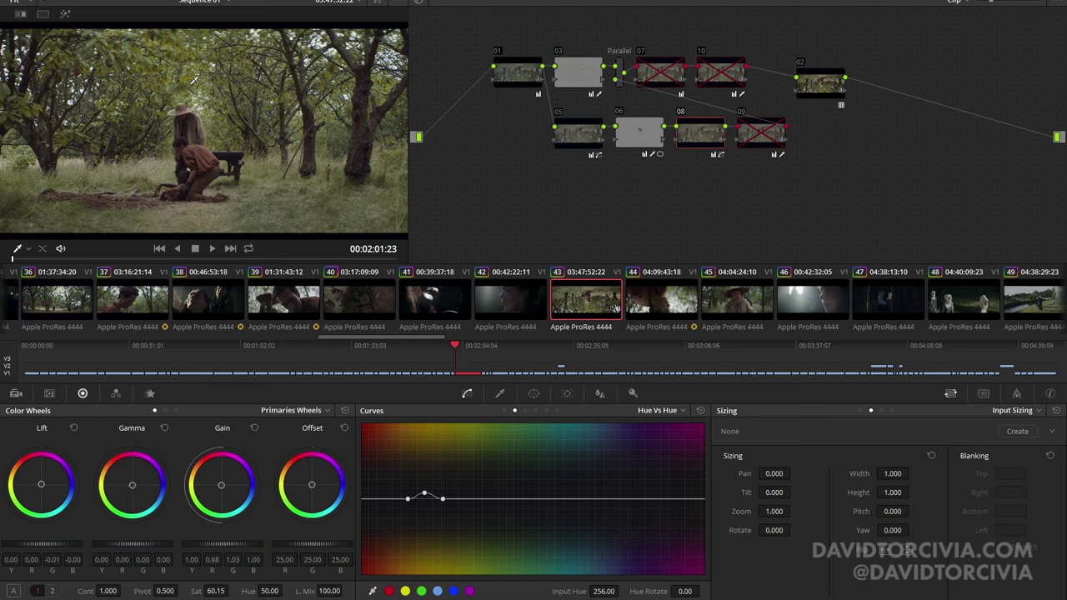
pyautogui.hotkey('ctrl', 'd')
pyautogui.hotkey('ctrl', 'd')
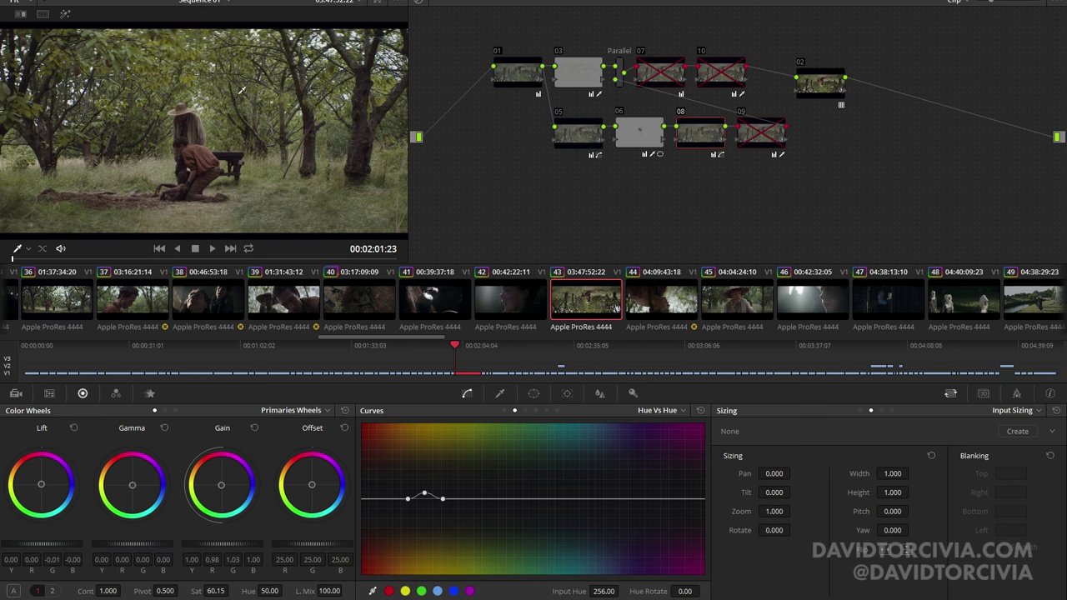
# Enable node 09 and check its qualifier matte in highlight mode.
pyautogui.click(762, 141)
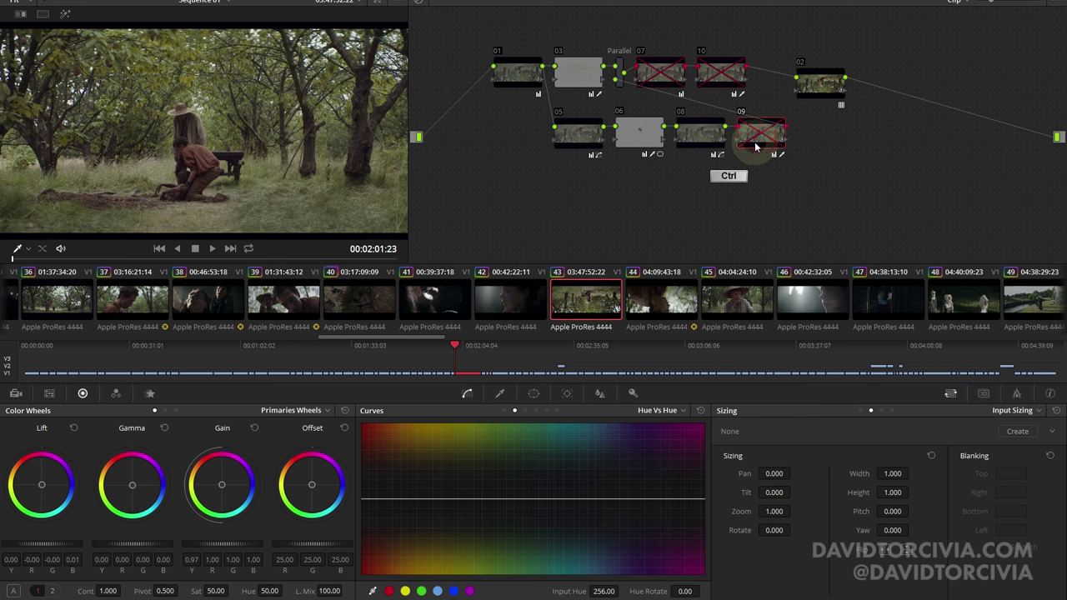
pyautogui.hotkey('ctrl', 'd')
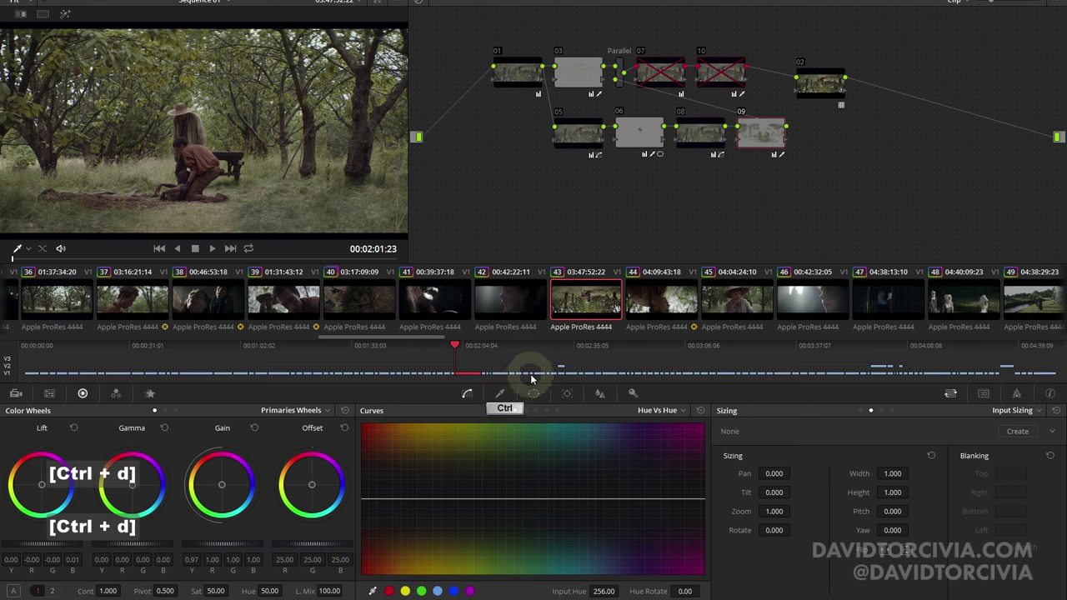
pyautogui.click(500, 393)
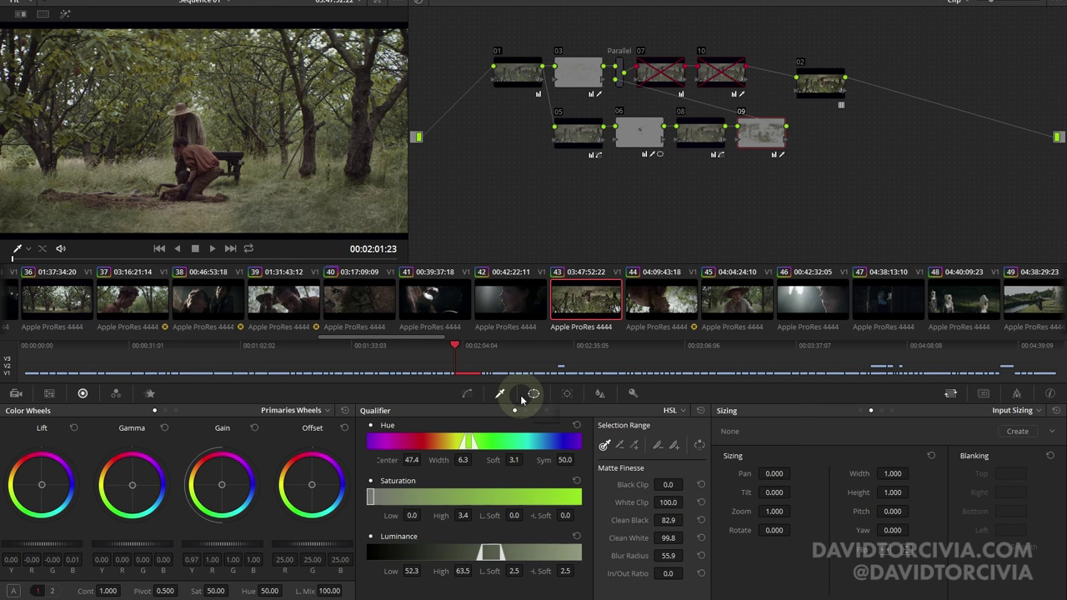
pyautogui.hotkey('shift', 'h')
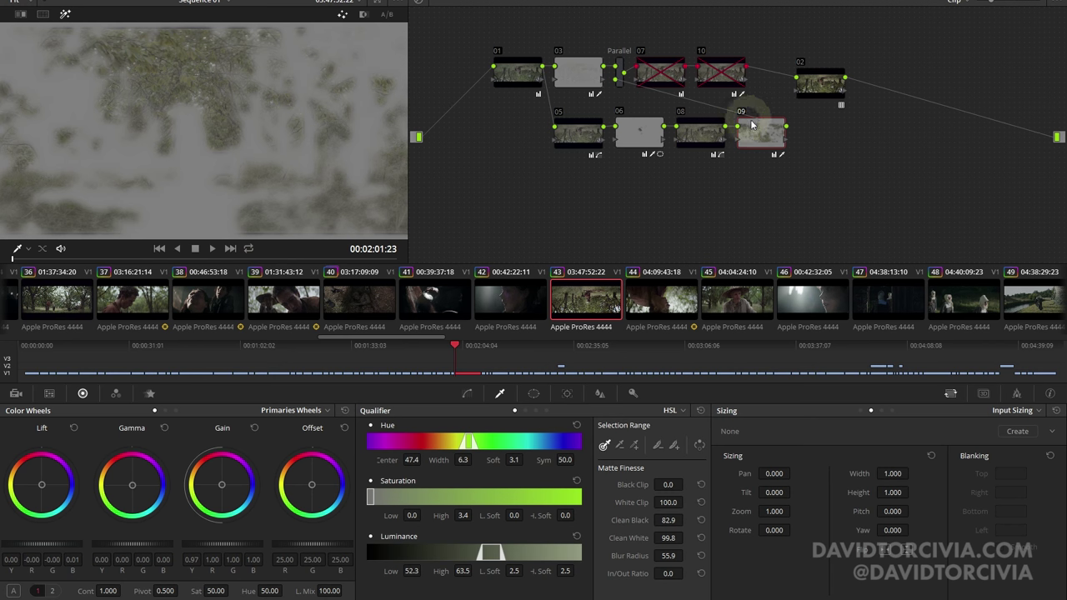
pyautogui.hotkey('shift', 'h')
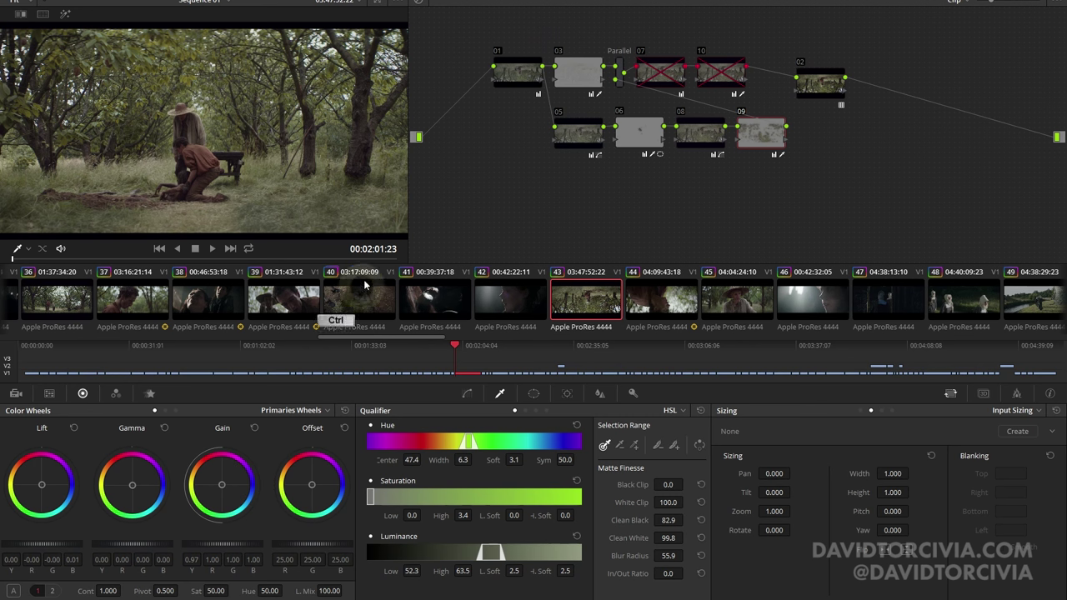
pyautogui.hotkey('ctrl', 'd')
pyautogui.hotkey('ctrl', 'd')
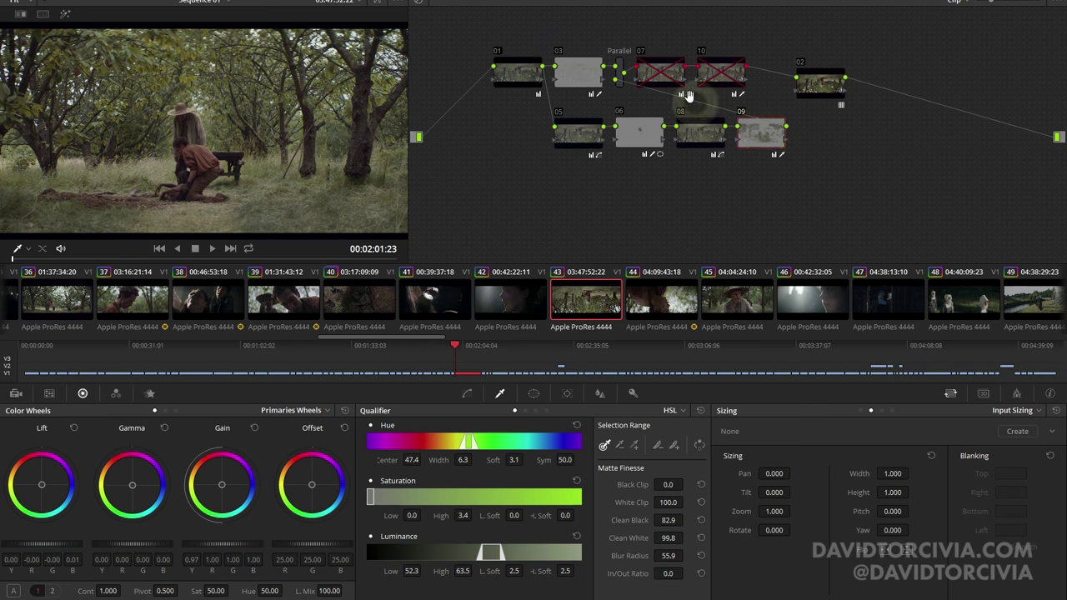
# Re-enable nodes 07 and 10, comparing each on and off across the shot.
pyautogui.click(673, 77)
pyautogui.hotkey('ctrl', 'd')
pyautogui.hotkey('ctrl', 'd')
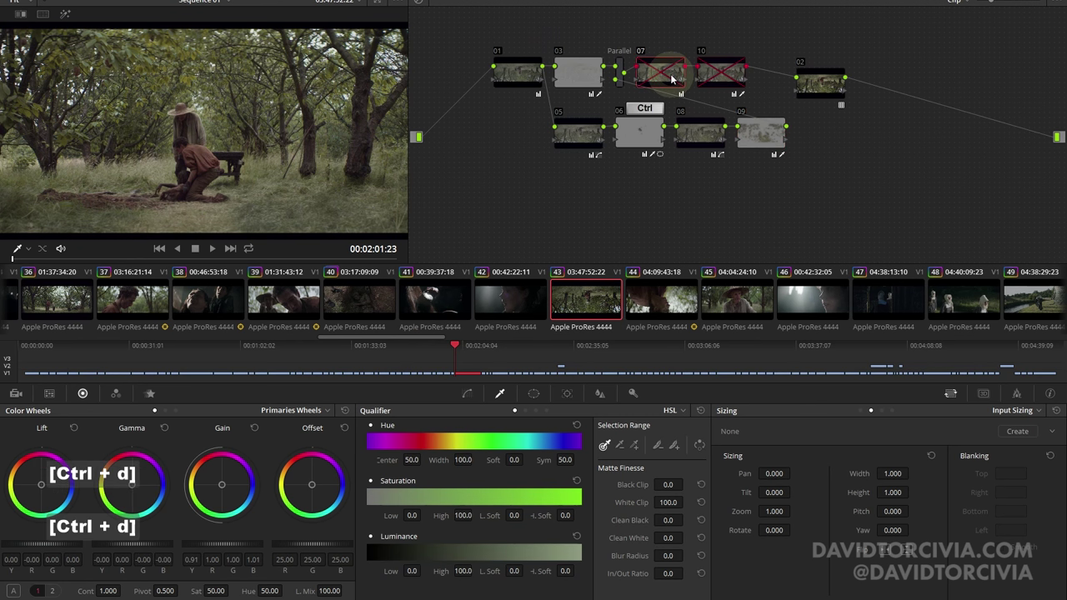
pyautogui.hotkey('ctrl', 'd')
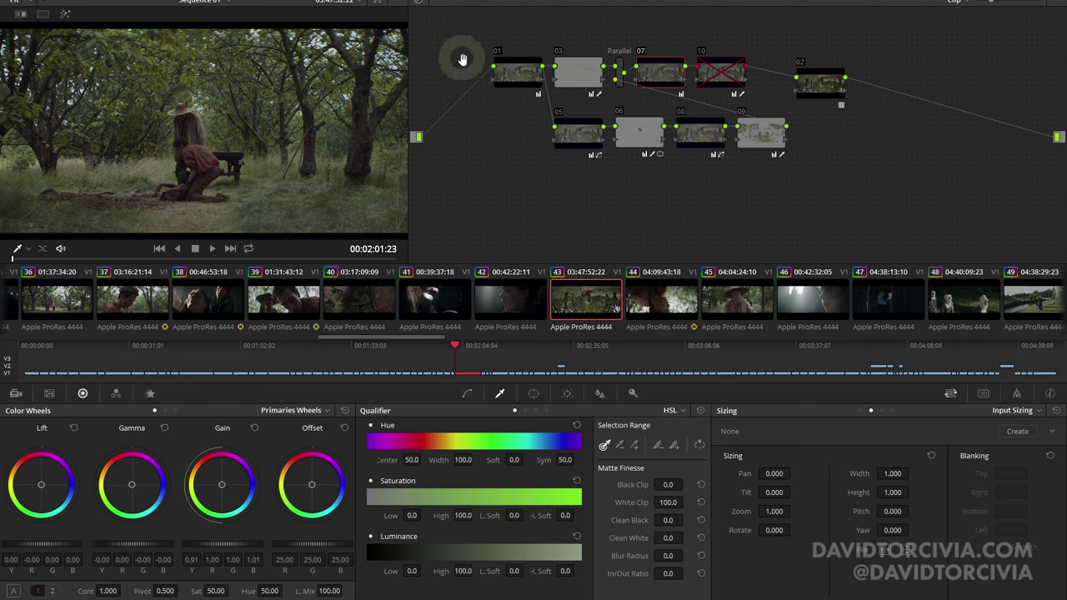
pyautogui.hotkey('ctrl', 'd')
pyautogui.hotkey('ctrl', 'd')
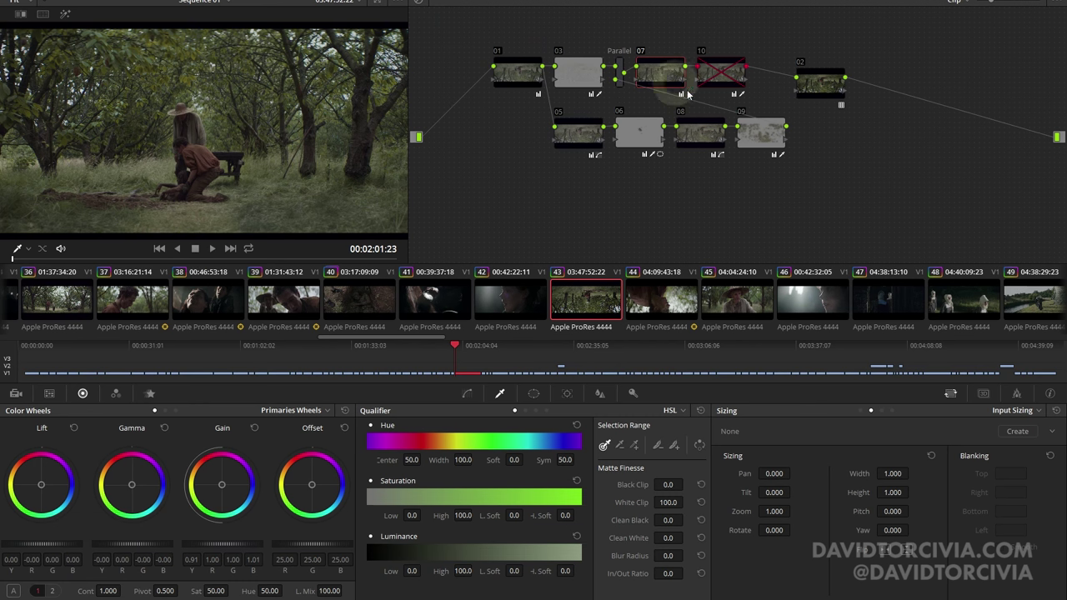
pyautogui.click(718, 77)
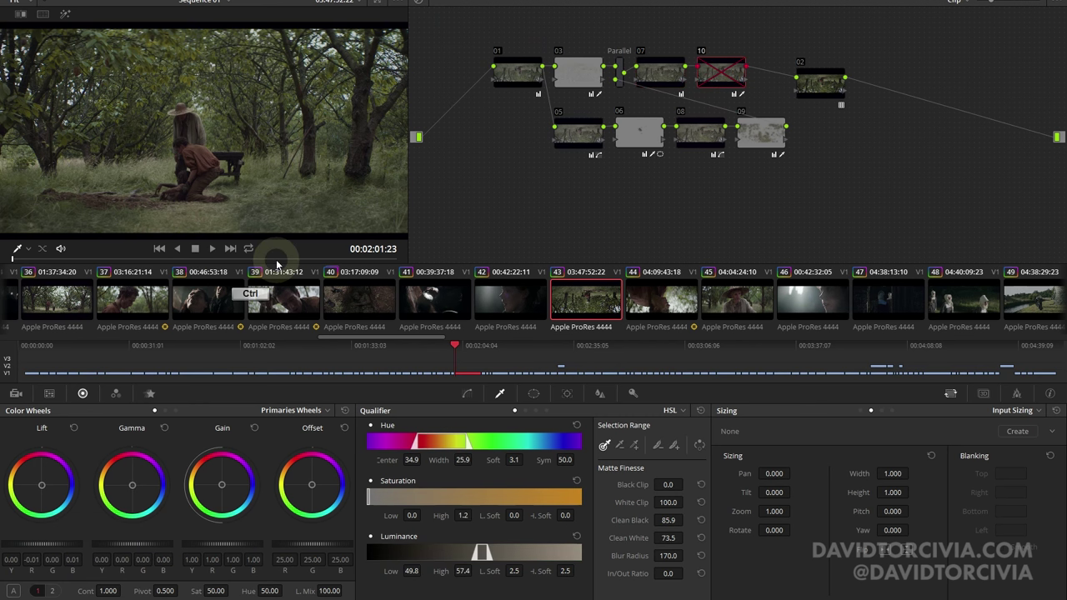
pyautogui.hotkey('ctrl', 'd')
pyautogui.hotkey('ctrl', 'd')
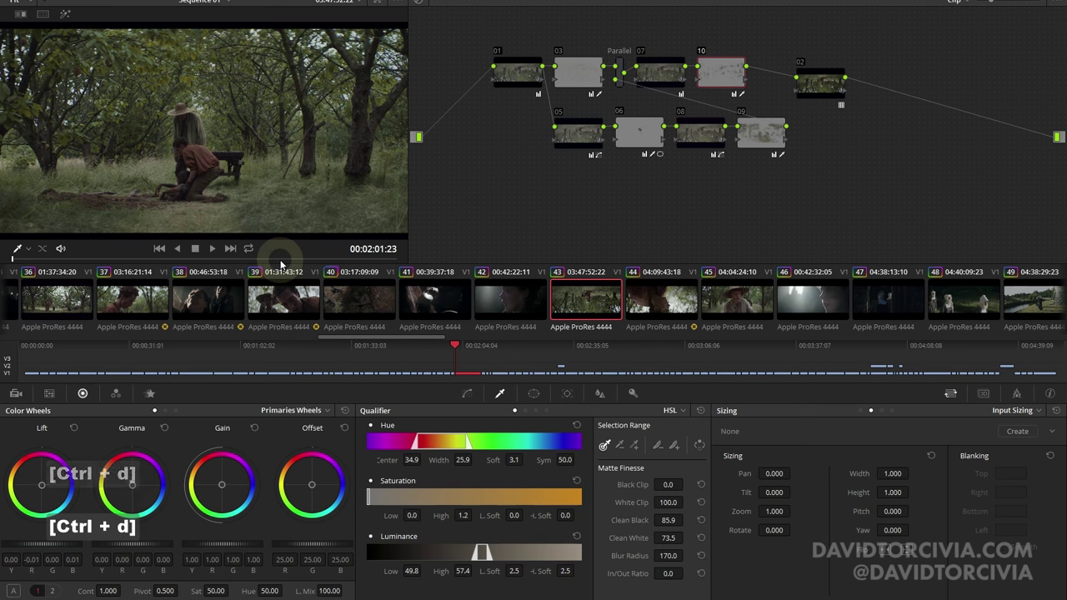
pyautogui.moveTo(281, 265); pyautogui.dragTo(294, 258)
pyautogui.hotkey('ctrl', 'd')
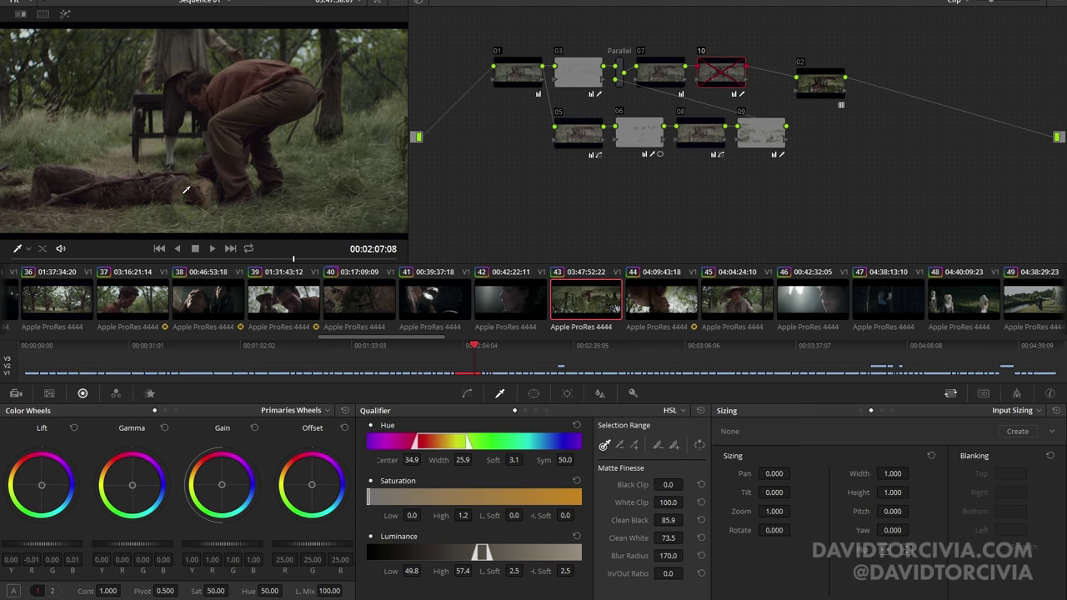
pyautogui.hotkey('ctrl', 'd')
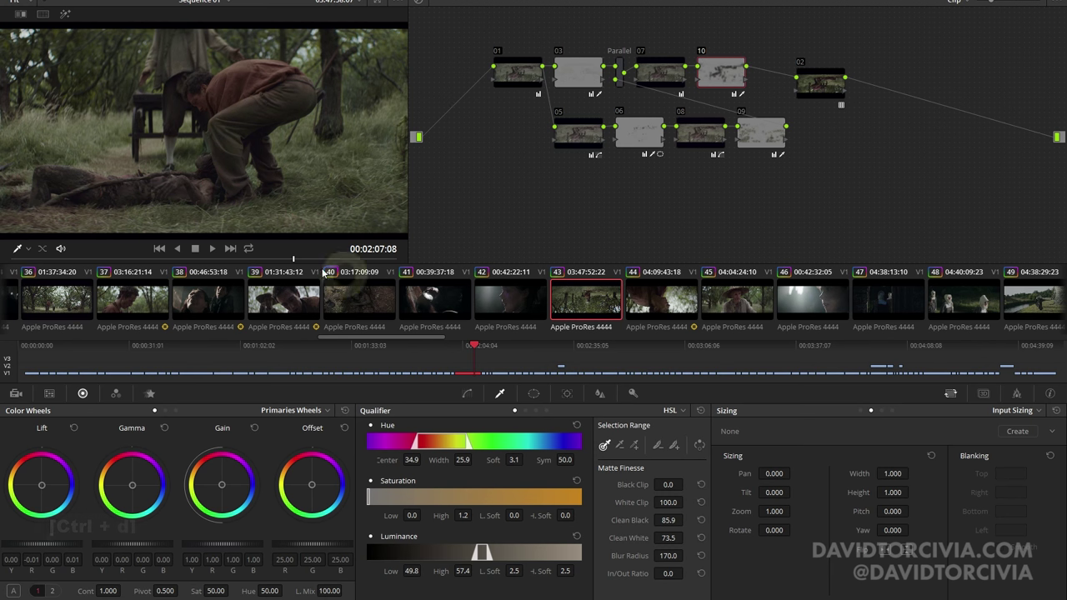
pyautogui.moveTo(309, 264); pyautogui.dragTo(12, 243)
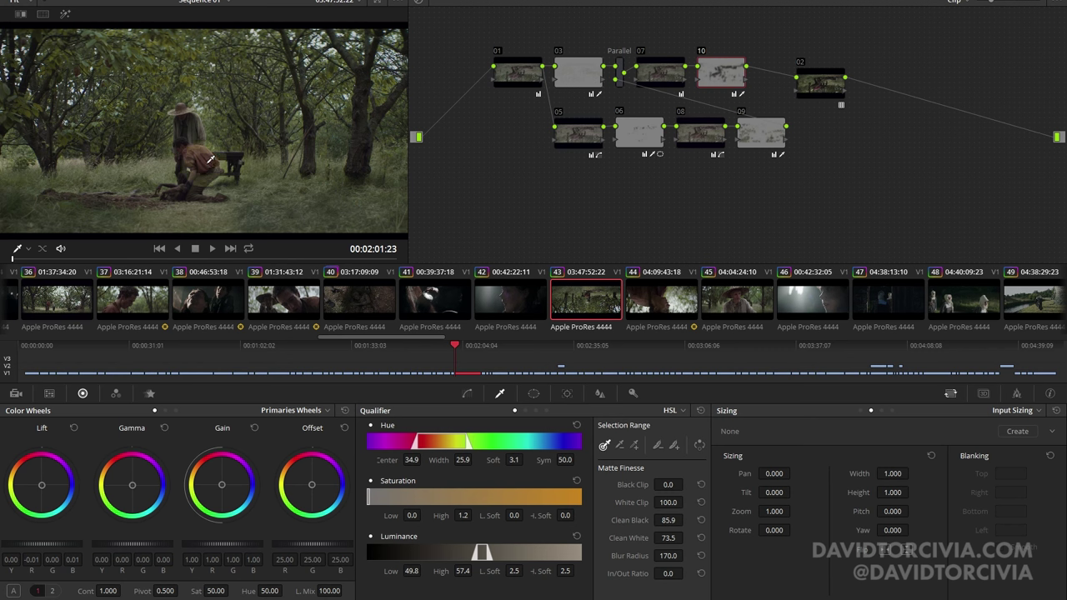
pyautogui.moveTo(106, 250)
pyautogui.mouseDown()
pyautogui.moveTo(2, 252)
pyautogui.moveTo(107, 251)
pyautogui.mouseUp()
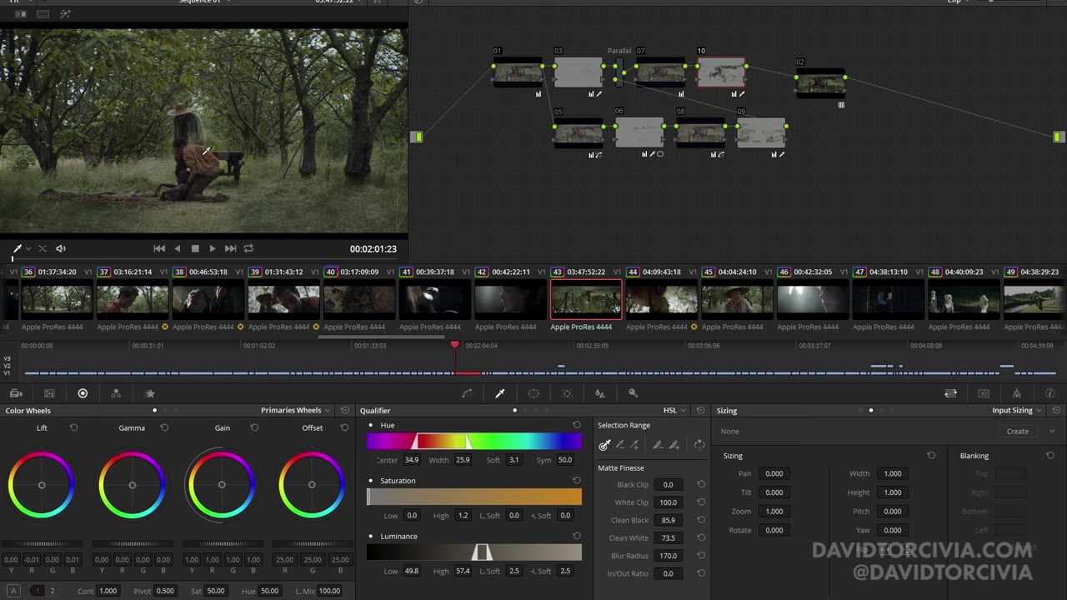
pyautogui.click(192, 248)
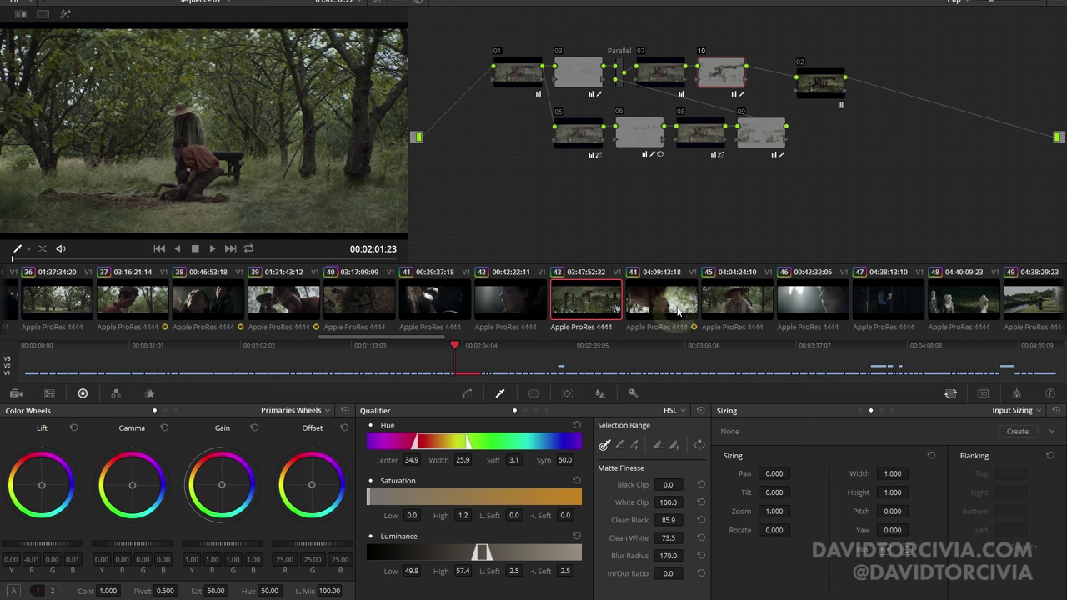
pyautogui.scroll(-5, 658, 304)
pyautogui.scroll(-1, 659, 304)
# Open clip 53, the straw-hat nun close-up, and compare node 09 on and off.
pyautogui.scroll(-3, 604, 312)
pyautogui.click(604, 309)
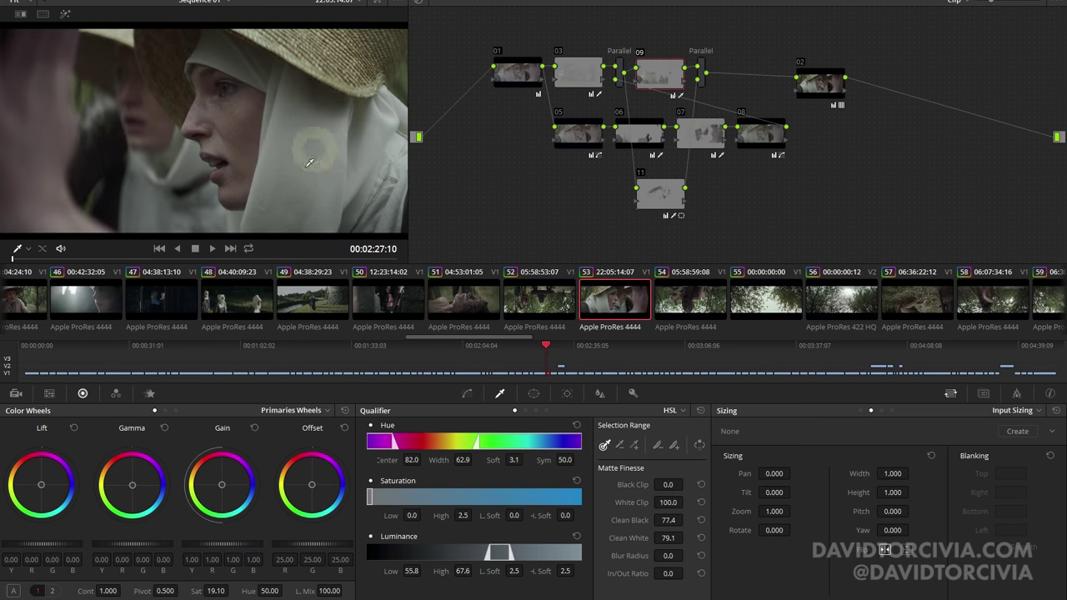
pyautogui.hotkey('ctrl', 'd')
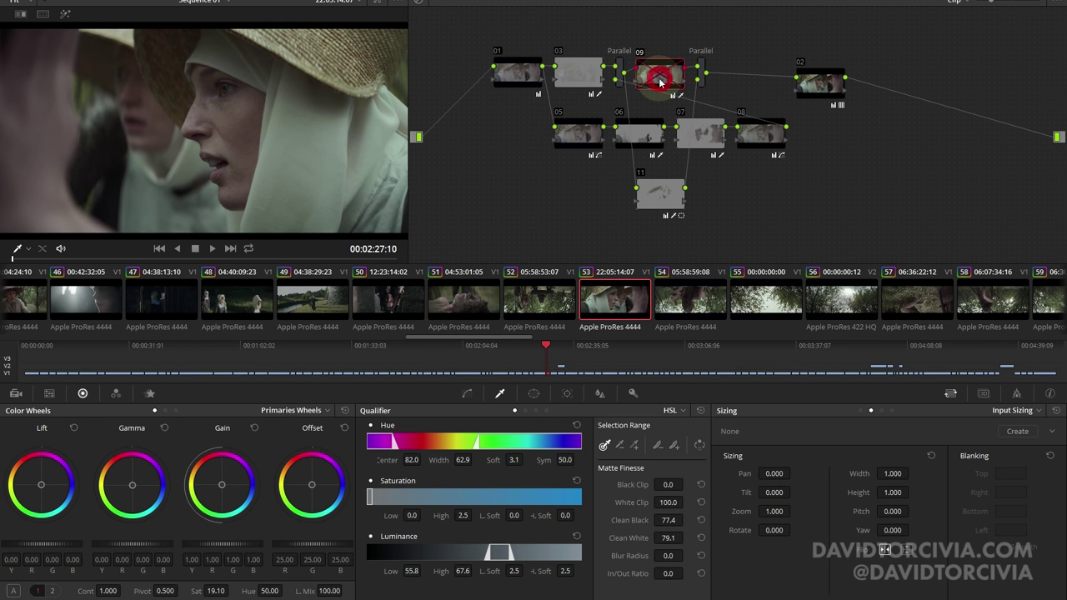
pyautogui.hotkey('ctrl', 'd')
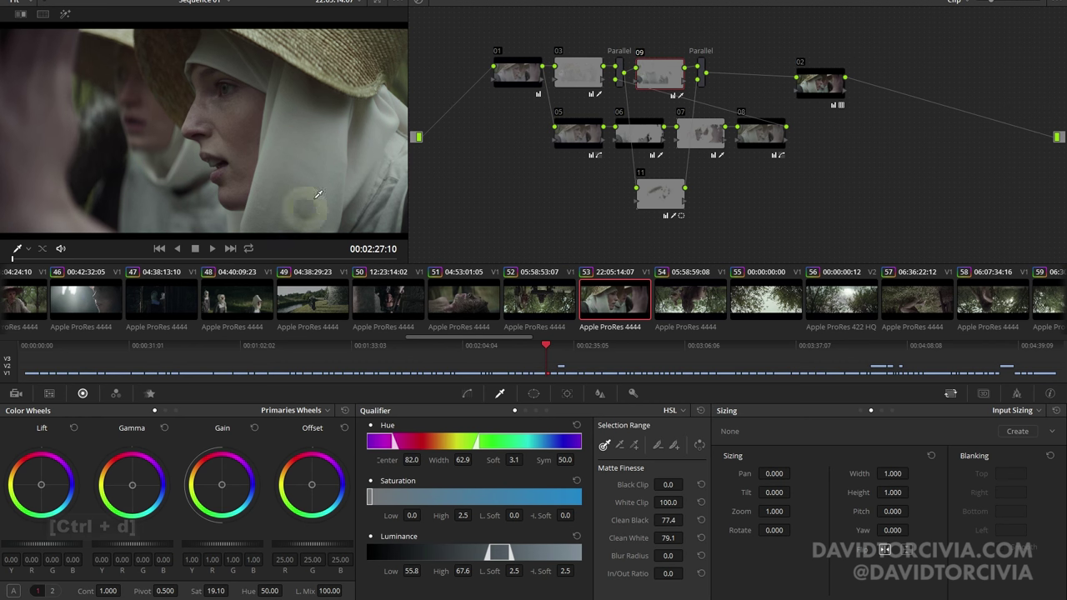
pyautogui.hotkey('ctrl', 'd')
# Compare nodes 03 and 11 on and off, leaving node 09 enabled.
pyautogui.hotkey('ctrl', 'd')
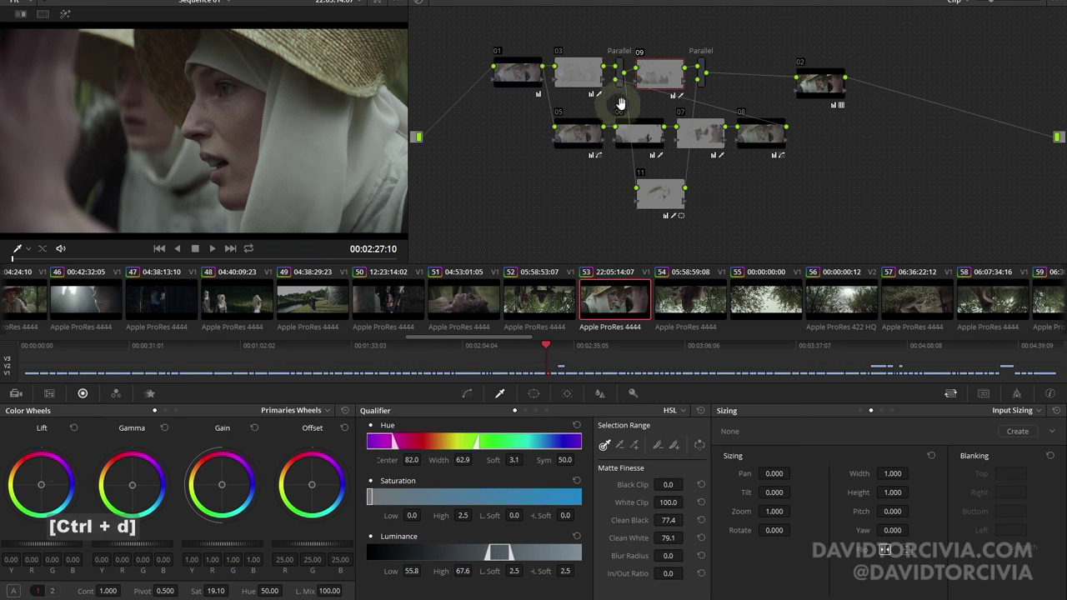
pyautogui.click(576, 73)
pyautogui.hotkey('ctrl', 'd')
pyautogui.hotkey('ctrl', 'd')
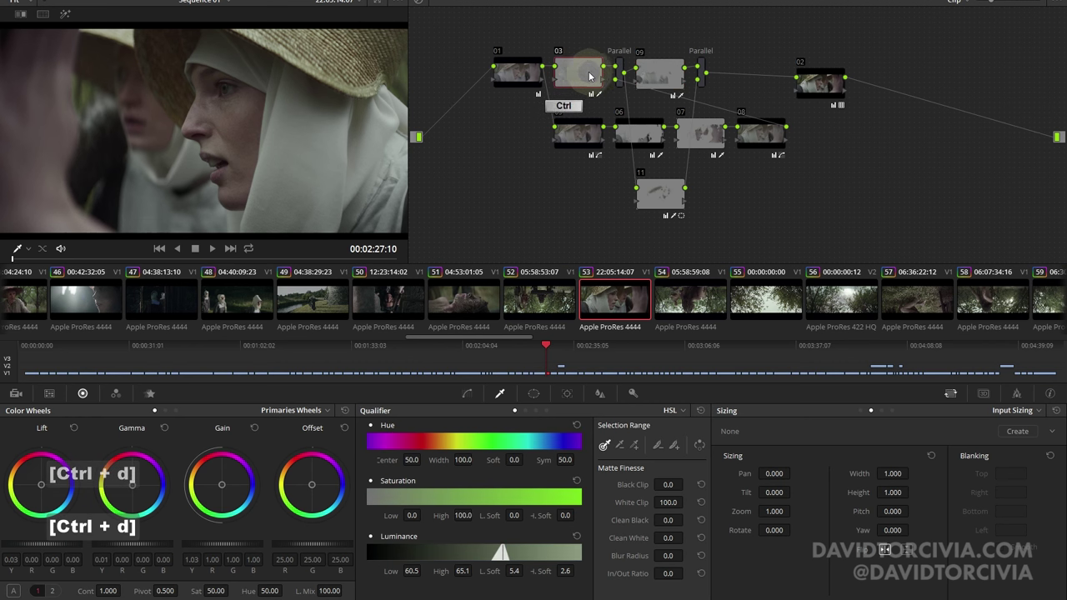
pyautogui.click(660, 194)
pyautogui.hotkey('ctrl', 'd')
pyautogui.hotkey('ctrl', 'd')
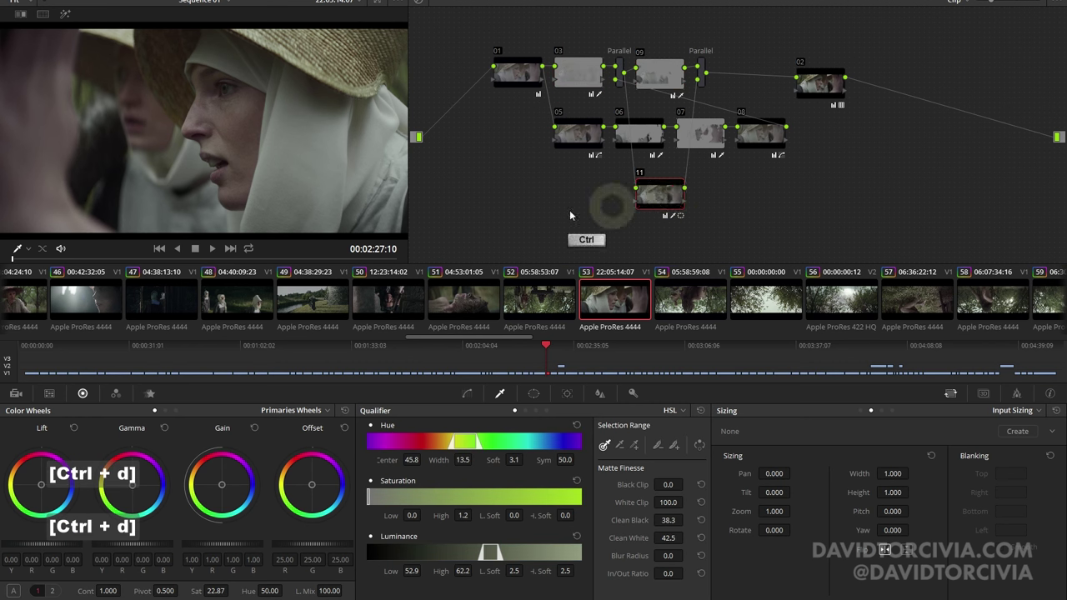
pyautogui.hotkey('ctrl', 'd')
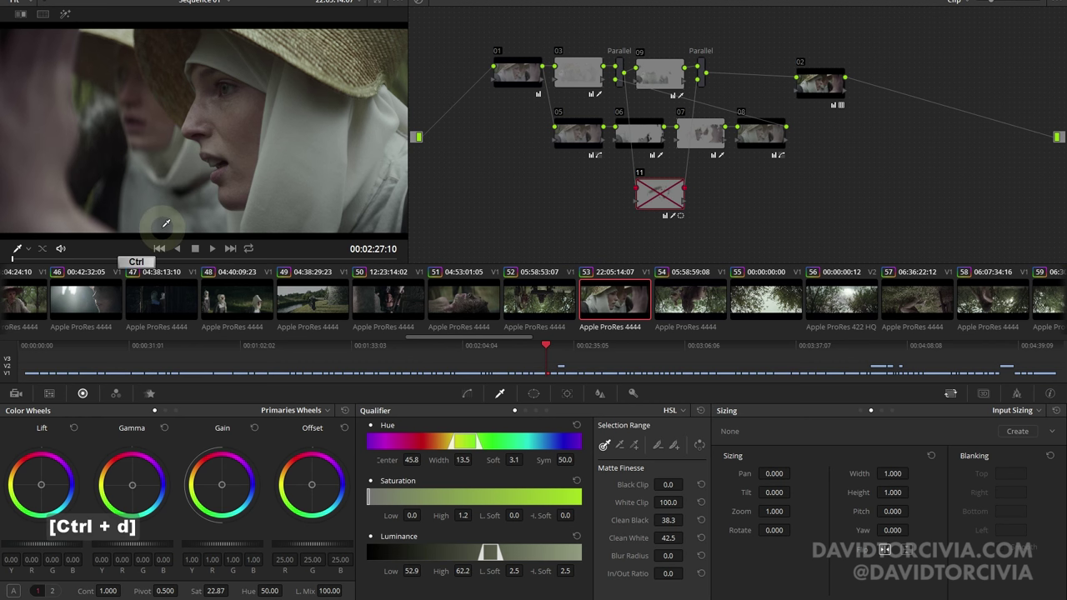
pyautogui.click(176, 134)
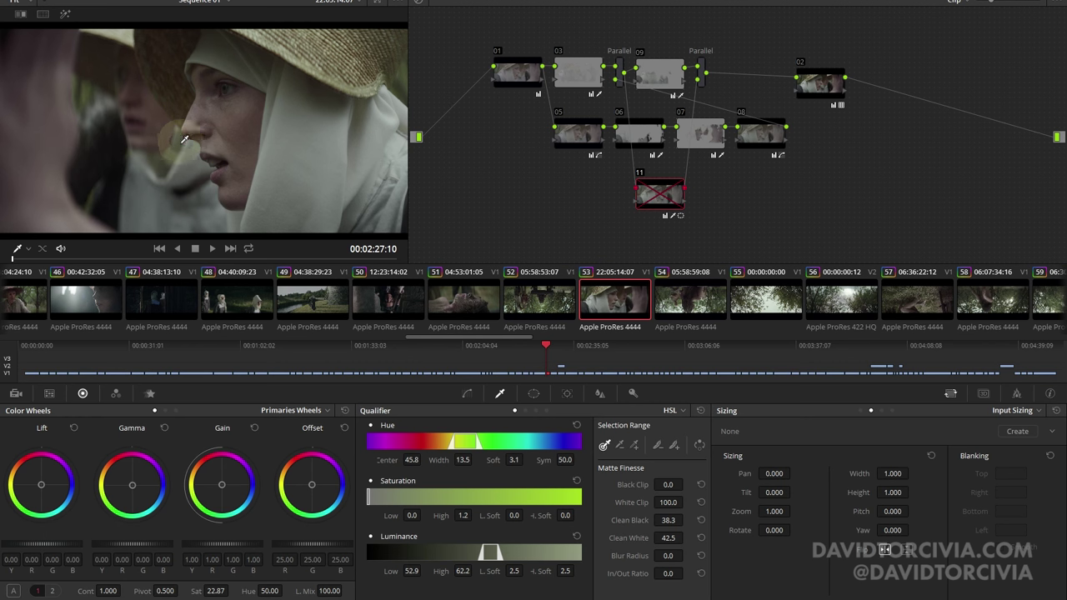
pyautogui.hotkey('ctrl', 'd')
pyautogui.hotkey('ctrl', 'd')
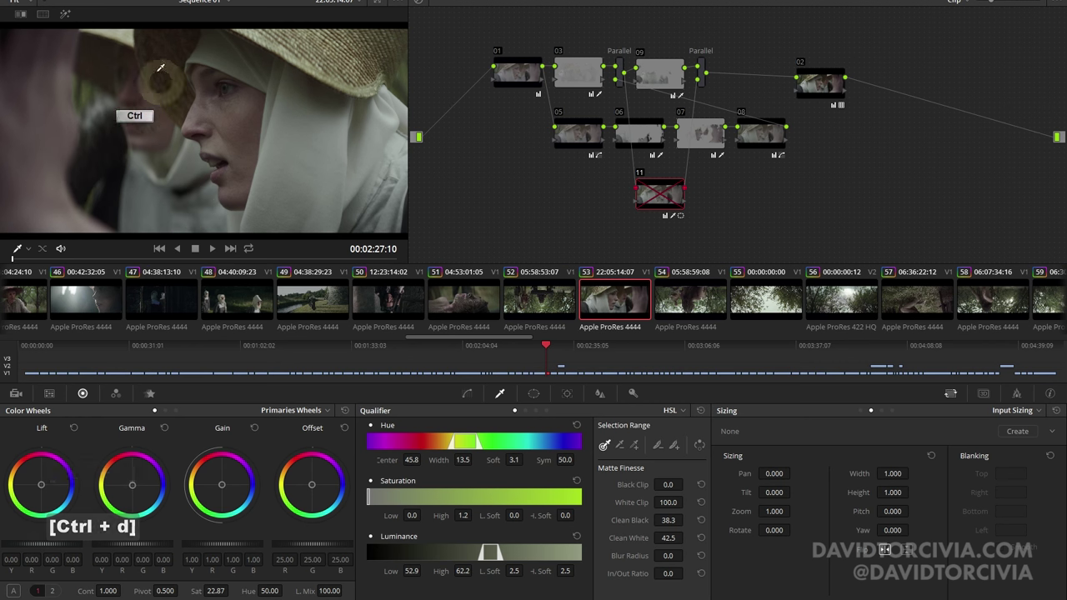
pyautogui.hotkey('ctrl', 'd')
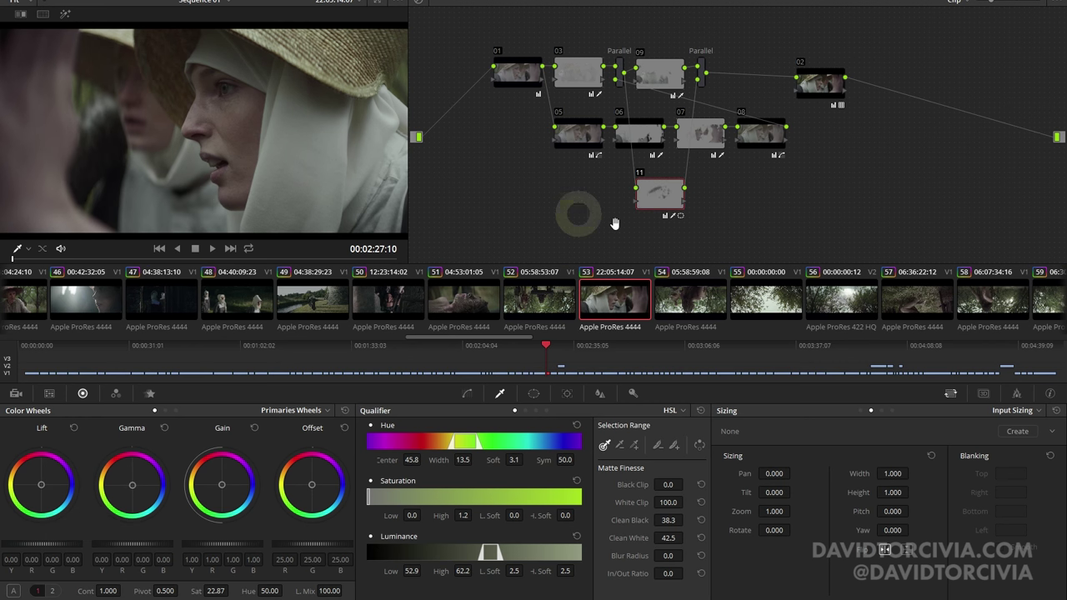
# Compare node 07's hue and luminance qualification on and off, ending with it enabled.
pyautogui.click(713, 143)
pyautogui.hotkey('ctrl', 'd')
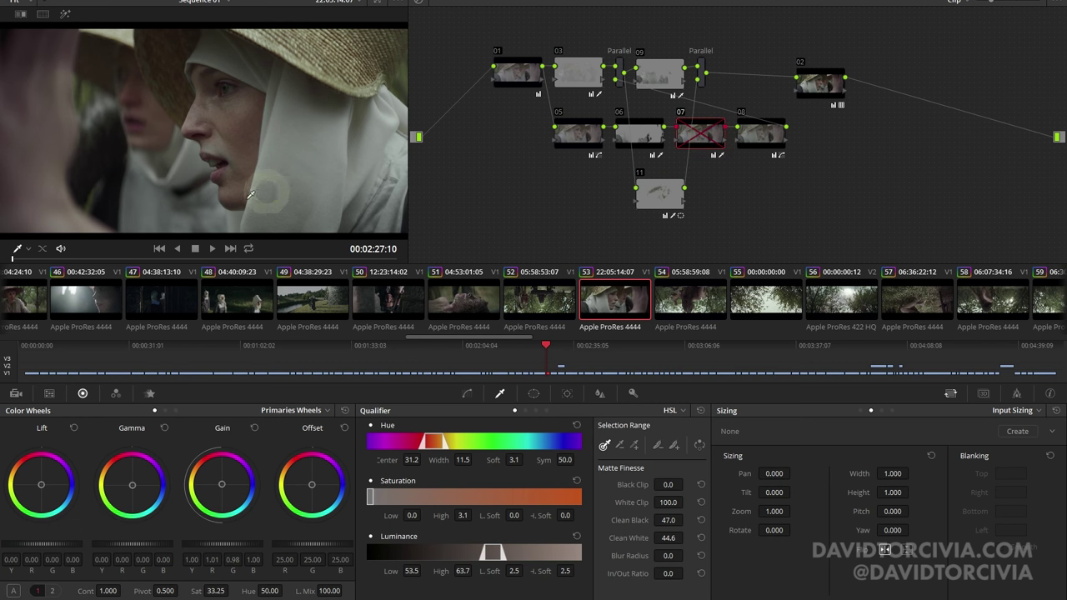
pyautogui.hotkey('ctrl', 'd')
pyautogui.hotkey('ctrl', 'd')
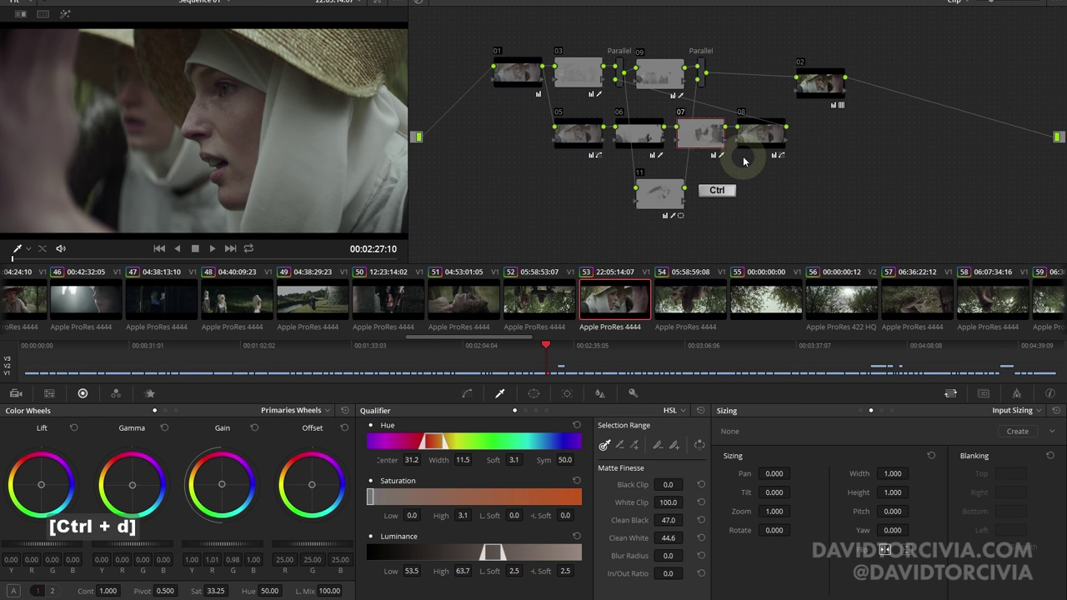
pyautogui.hotkey('ctrl', 'd')
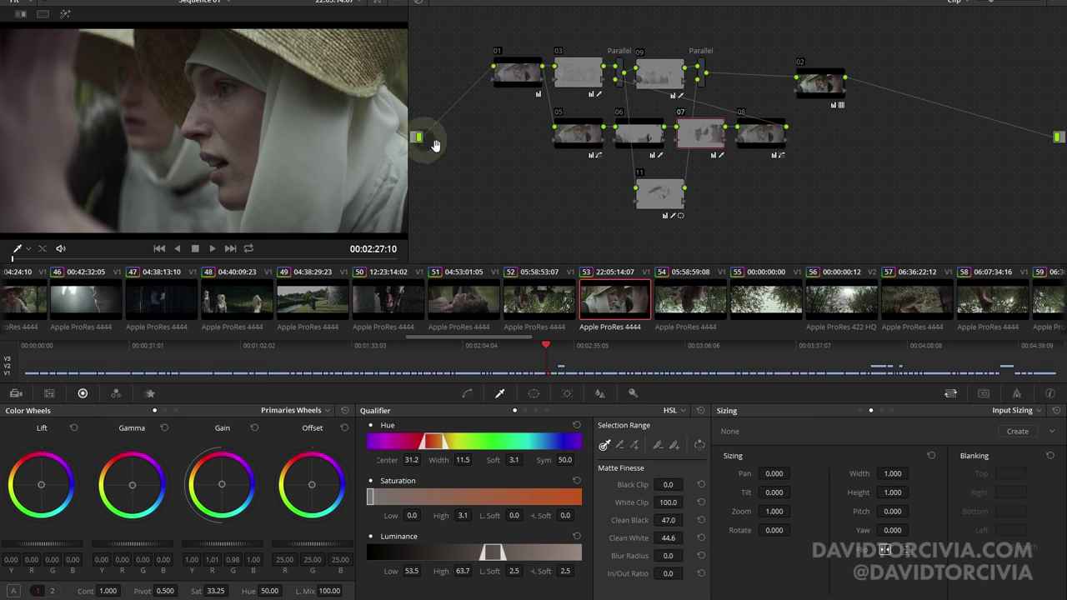
pyautogui.hscroll(10, 681, 291)
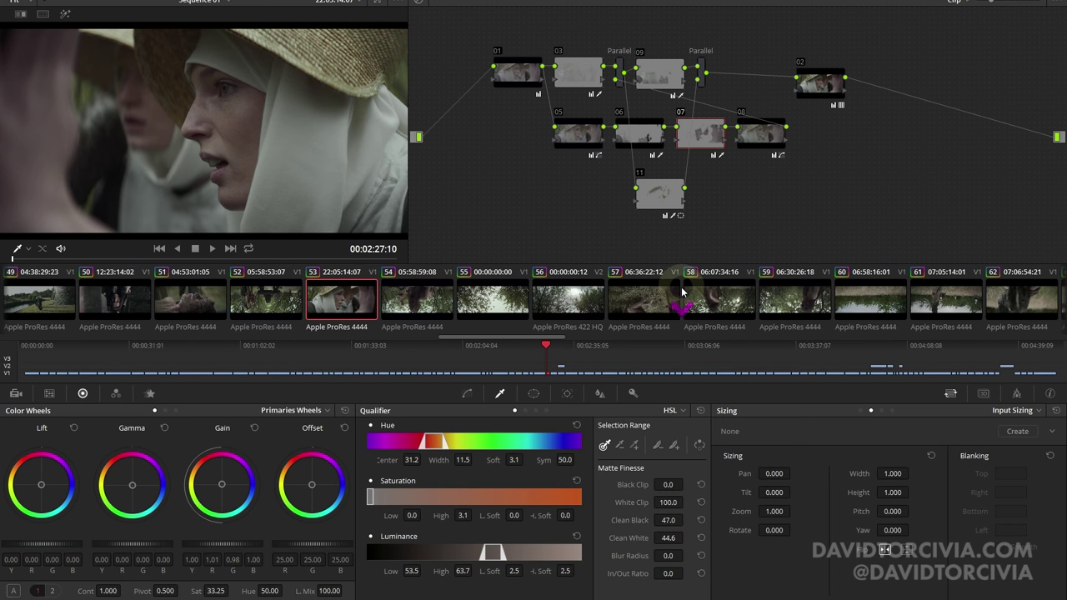
# Open clip 91, compare it ungraded versus graded, then compare node 03 on and off.
pyautogui.click(679, 302)
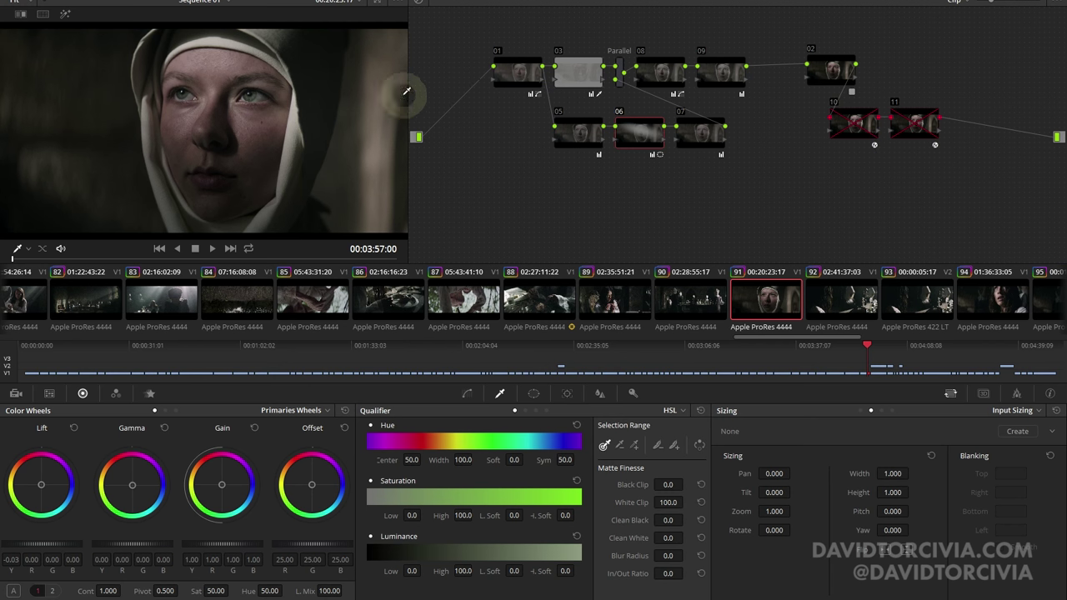
pyautogui.hotkey('shift', 'd')
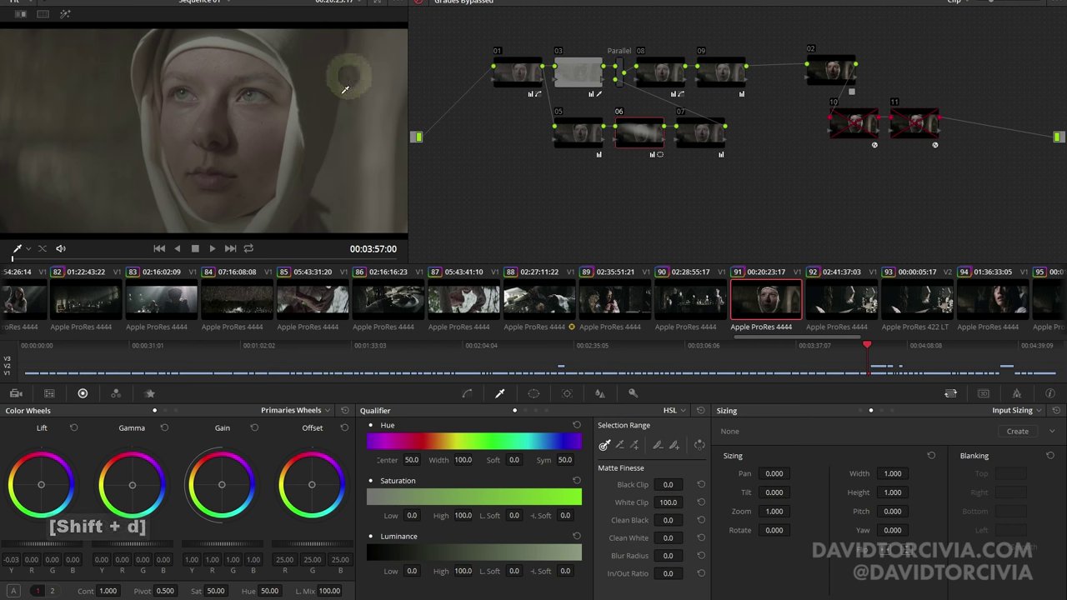
pyautogui.hotkey('shift', 'd')
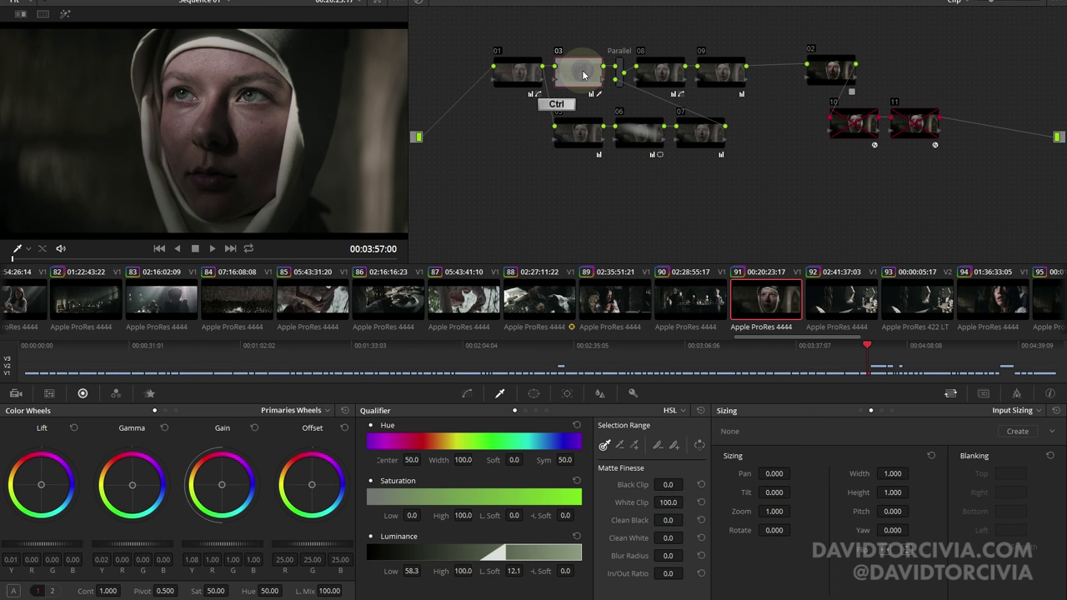
pyautogui.hotkey('ctrl', 'd')
pyautogui.hotkey('ctrl', 'd')
pyautogui.hotkey('ctrl', 'd')
pyautogui.hotkey('ctrl', 'd')
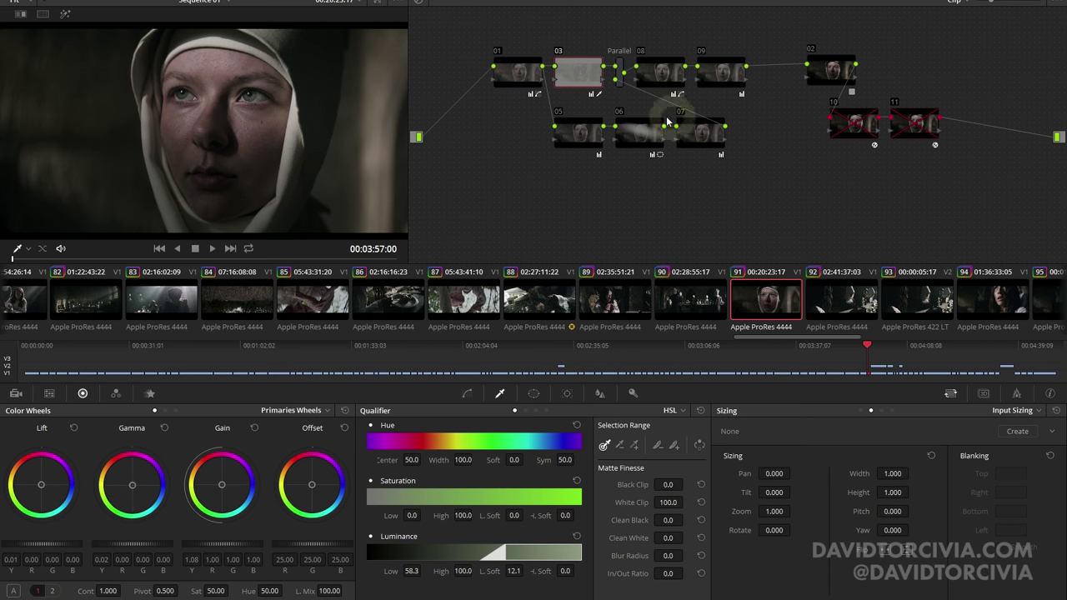
pyautogui.click(531, 394)
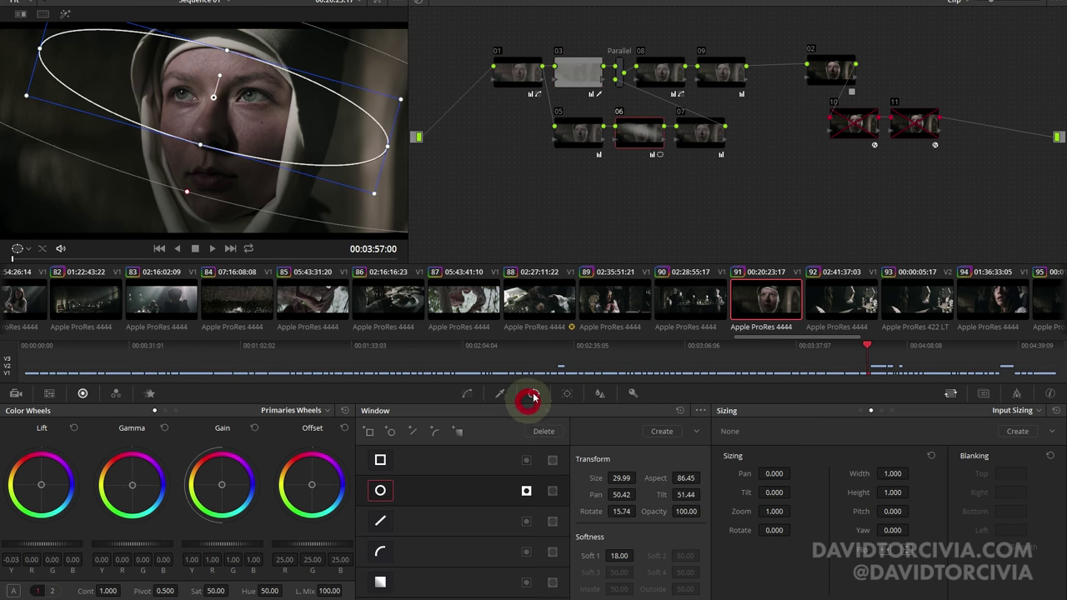
pyautogui.click(44, 39)
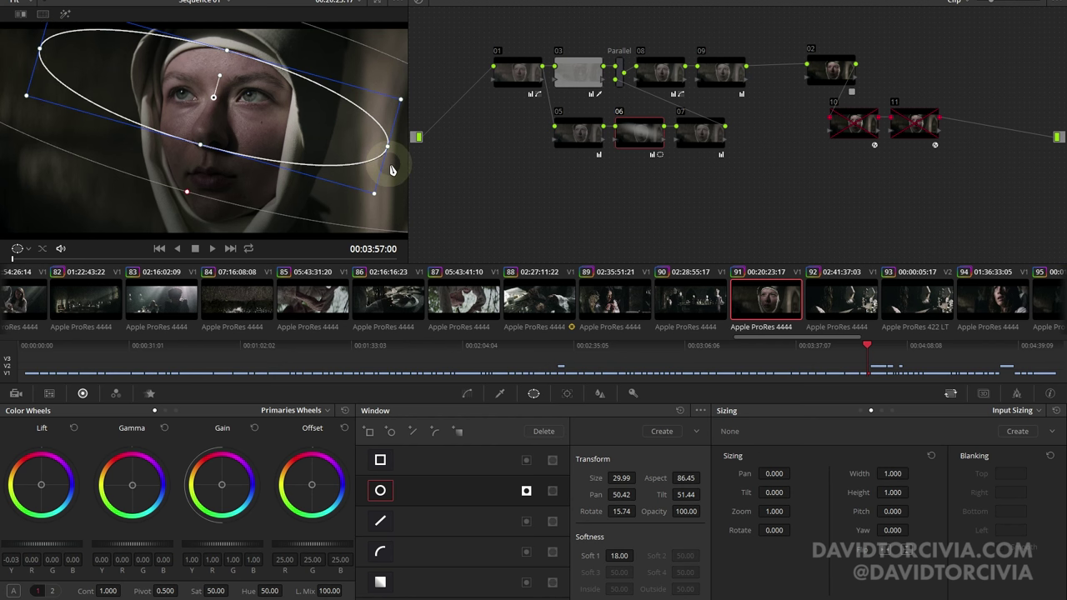
pyautogui.click(500, 393)
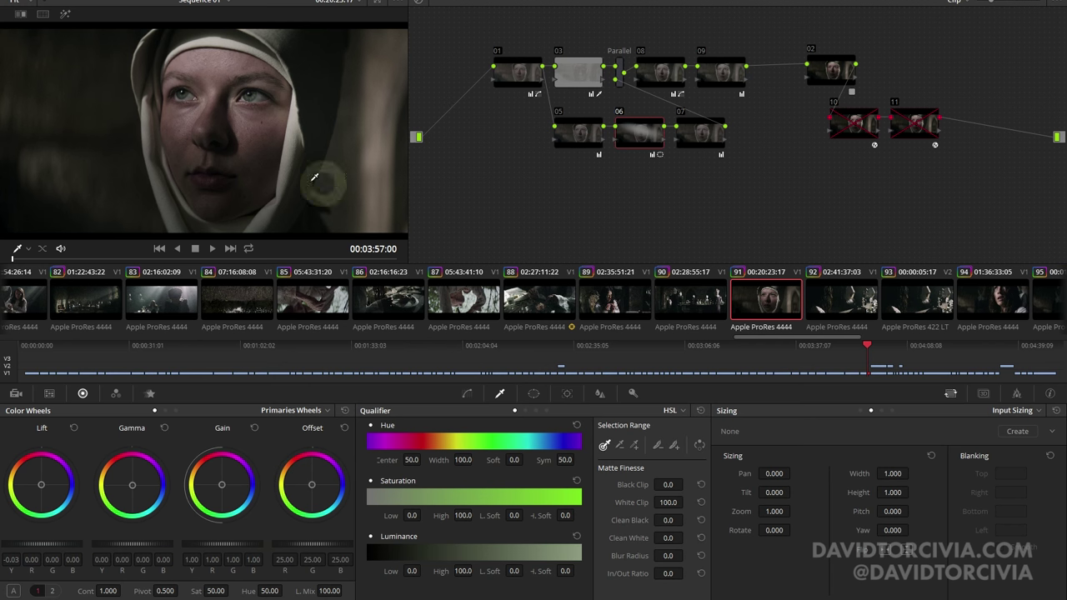
pyautogui.click(533, 392)
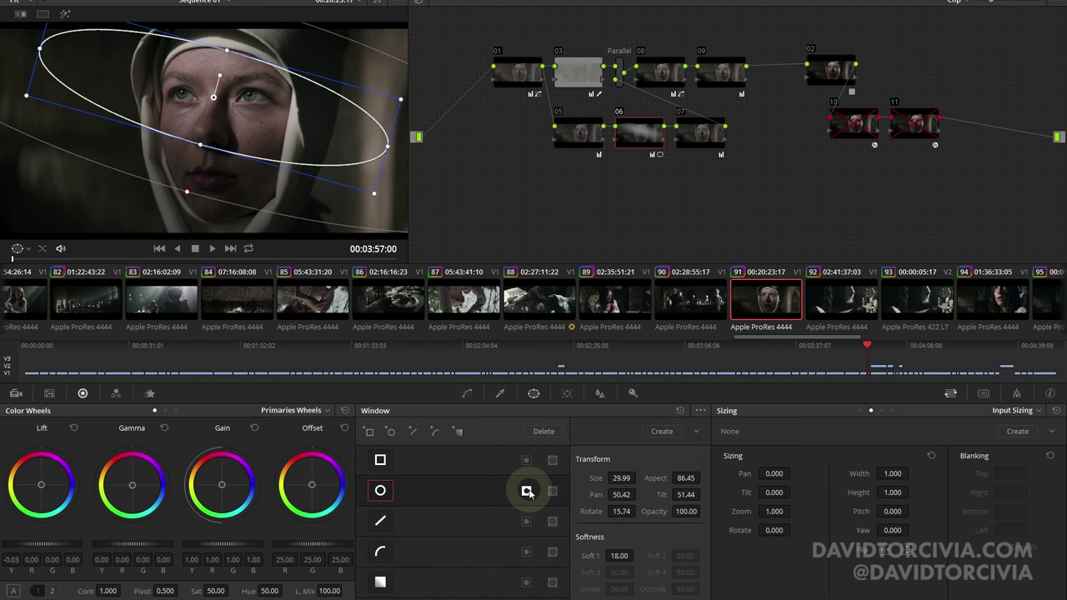
pyautogui.click(498, 394)
pyautogui.hotkey('ctrl', 'd')
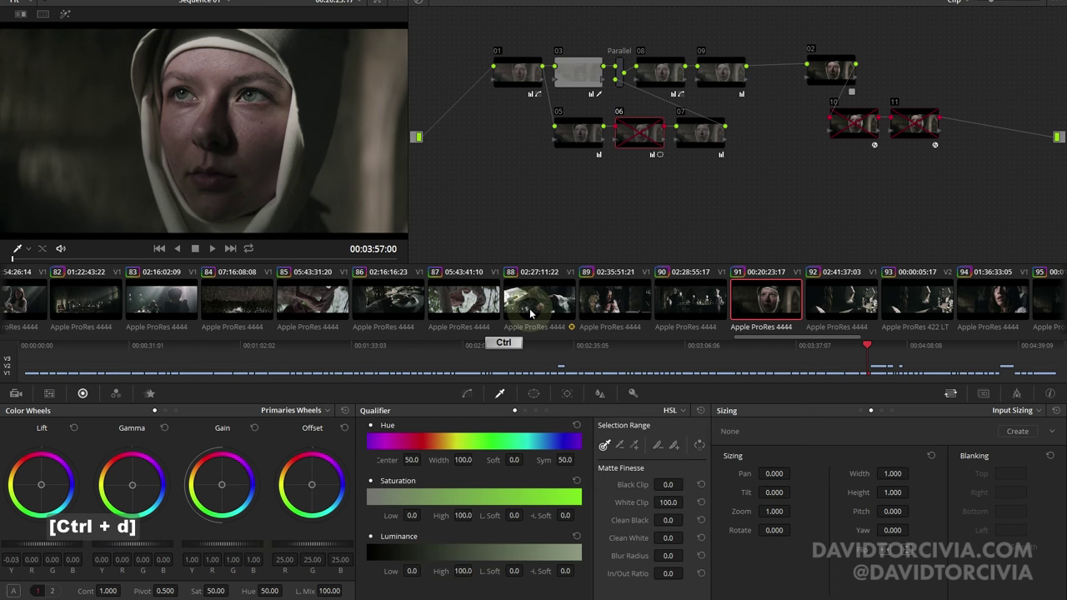
pyautogui.hotkey('ctrl', 'd')
pyautogui.hotkey('ctrl', 'd')
pyautogui.hotkey('ctrl', 'd')
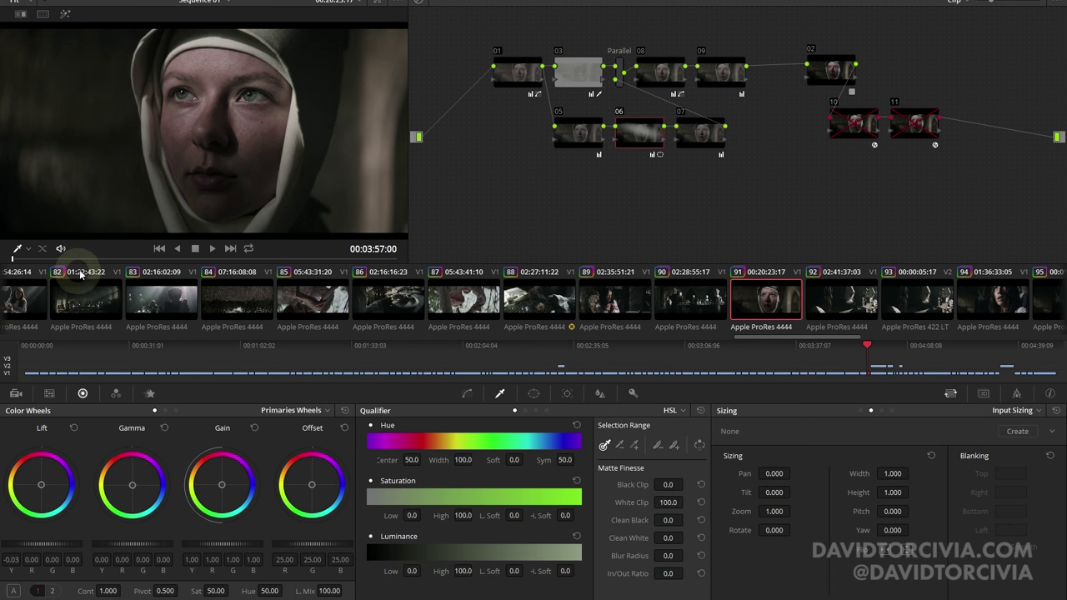
pyautogui.click(213, 250)
pyautogui.click(195, 248)
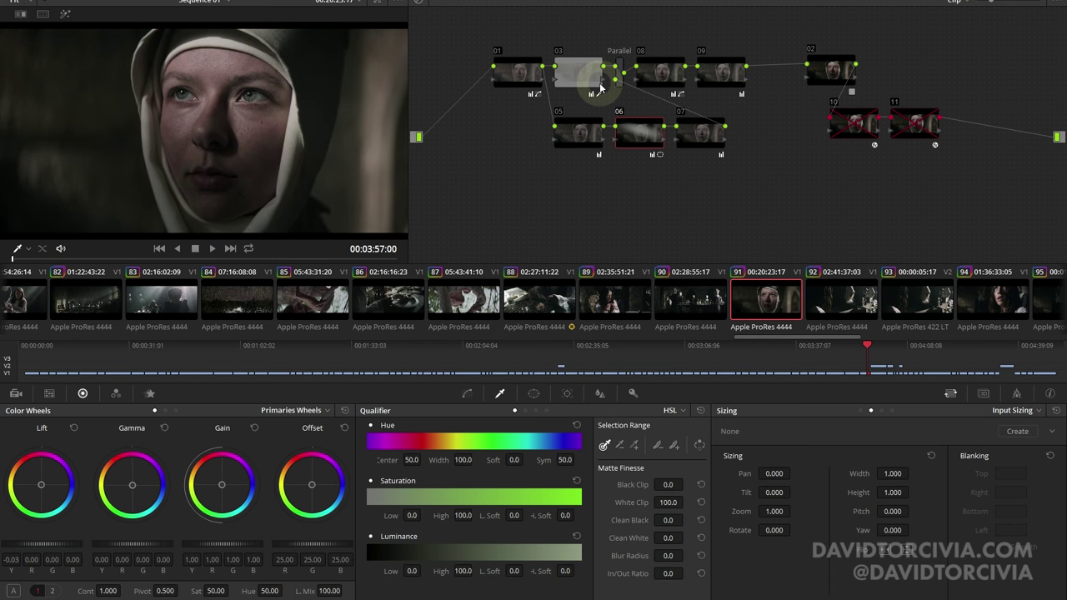
pyautogui.hotkey('ctrl', 'd')
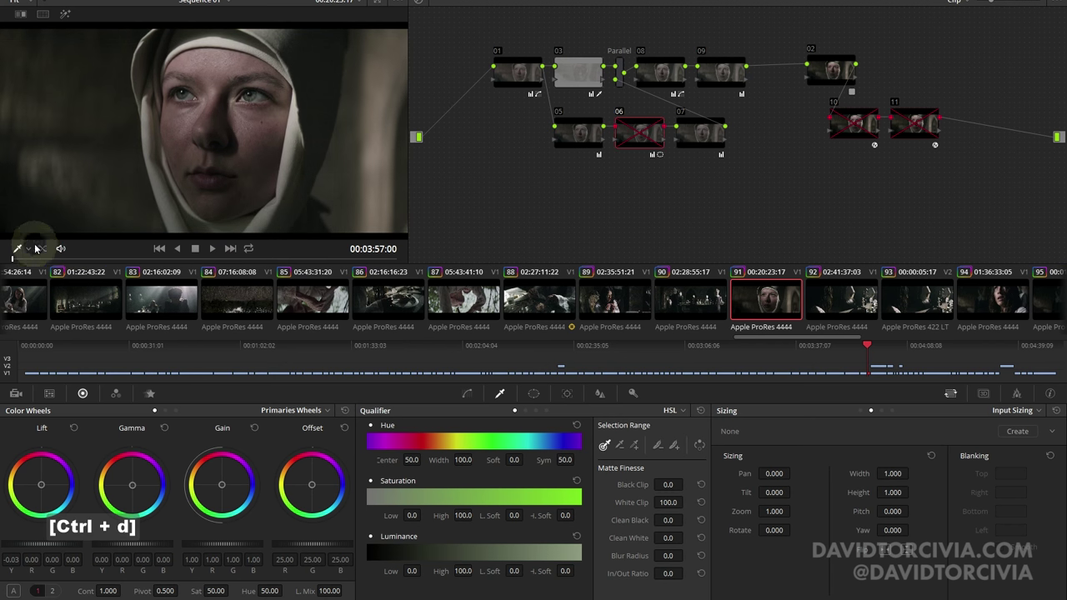
pyautogui.click(61, 258)
pyautogui.click(381, 241)
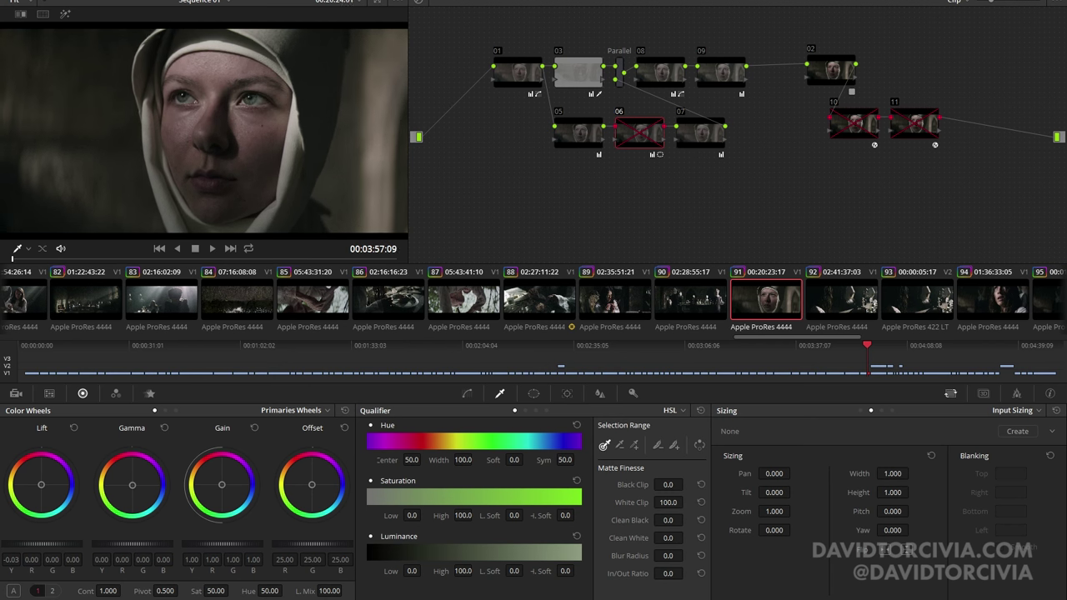
pyautogui.hotkey('ctrl', 'd')
pyautogui.moveTo(25, 255)
pyautogui.mouseDown()
pyautogui.moveTo(390, 252)
pyautogui.moveTo(13, 255)
pyautogui.mouseUp()
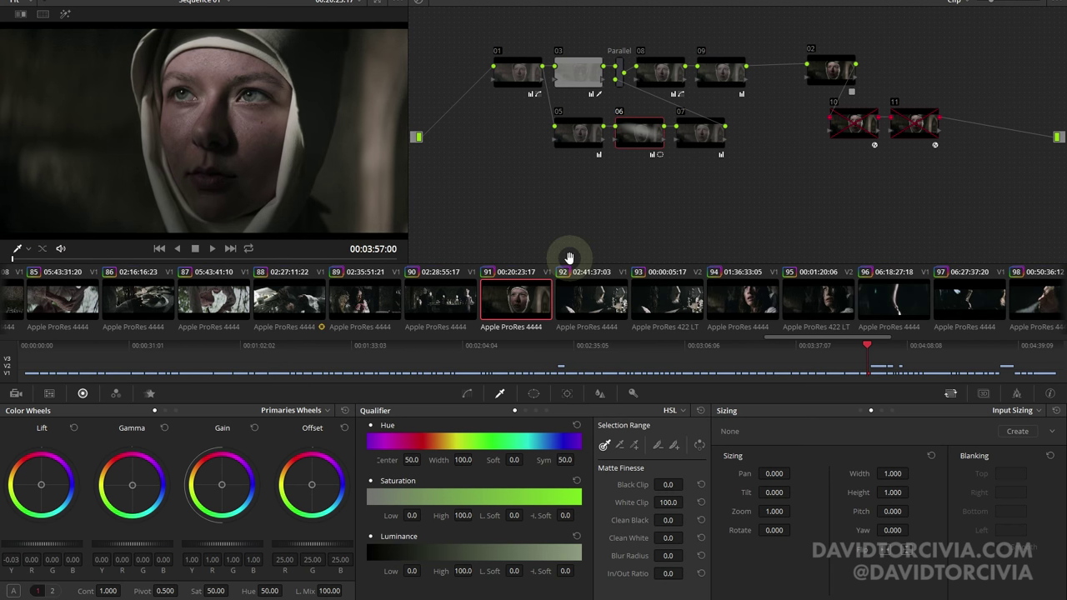